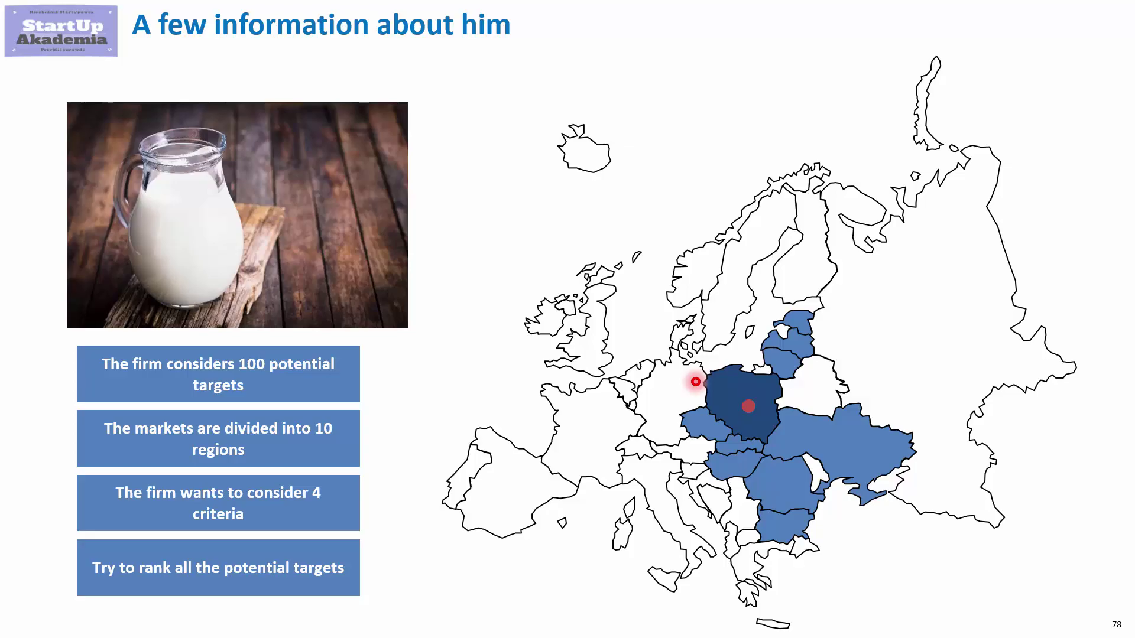
Step: Switch to the Milk Producer workbook in Excel and review the available info list on the Master sheet, especially the rules for giving points
key(alt+Tab)
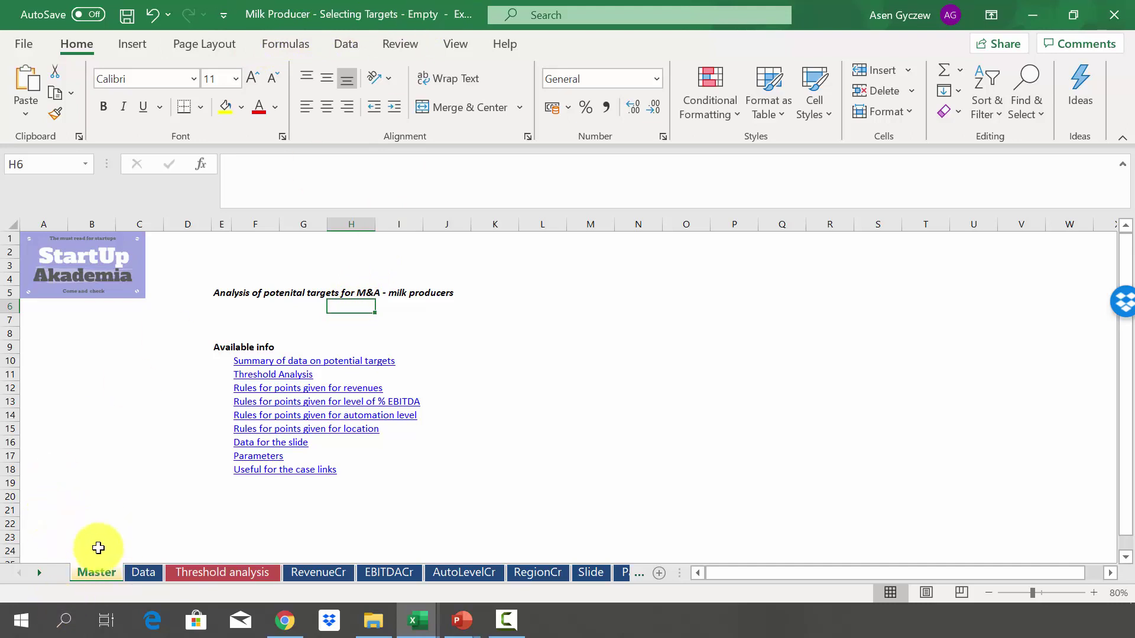
click(247, 222)
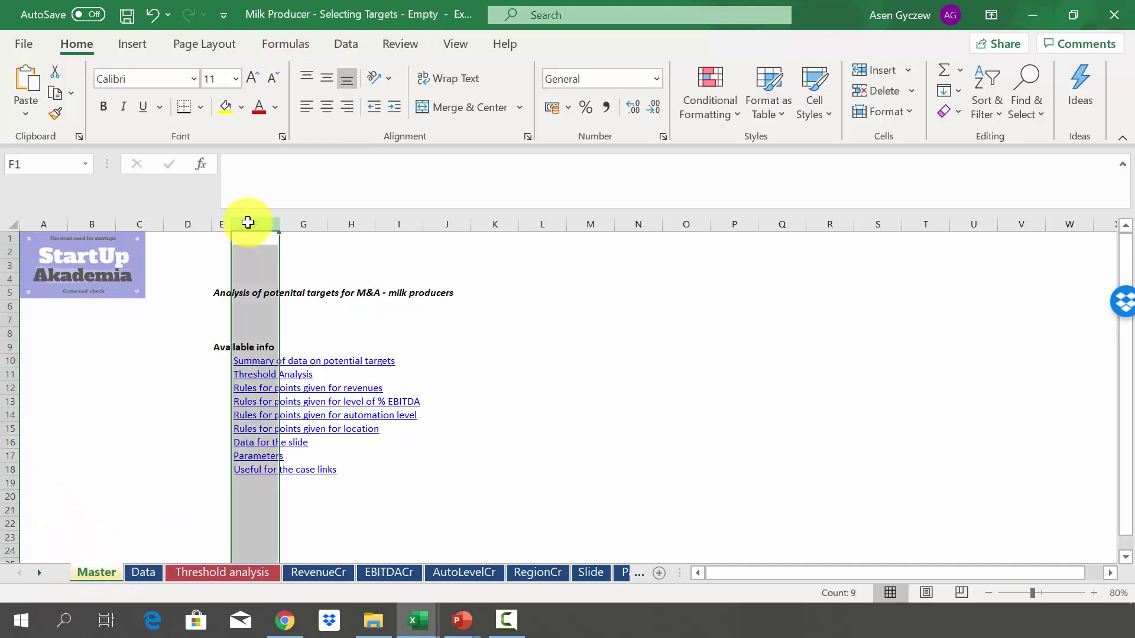
click(9, 359)
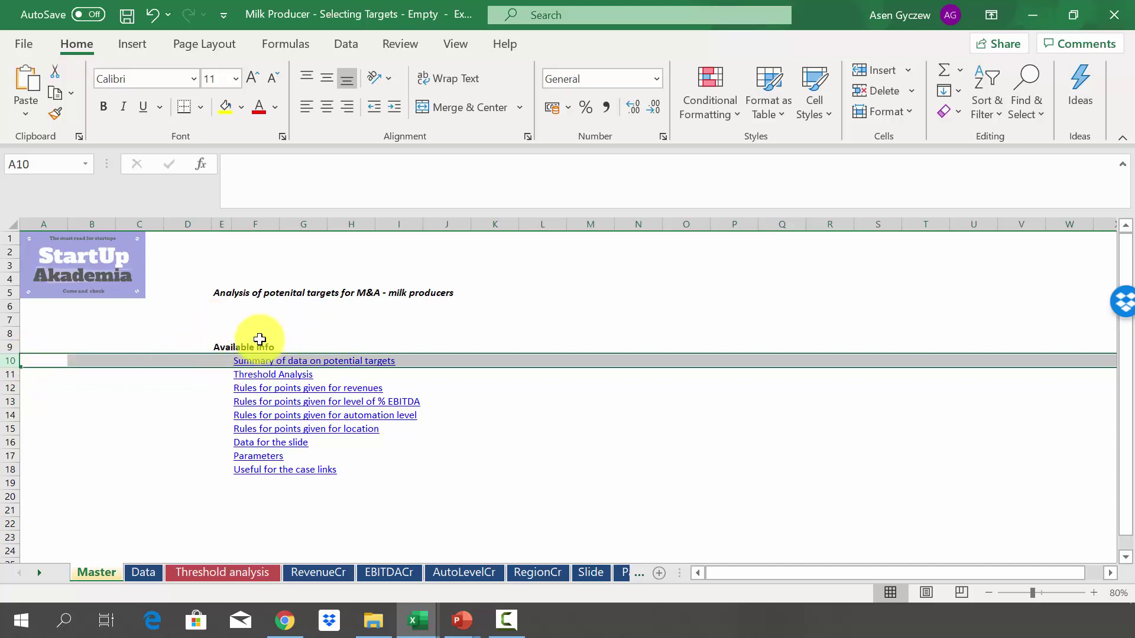
click(10, 387)
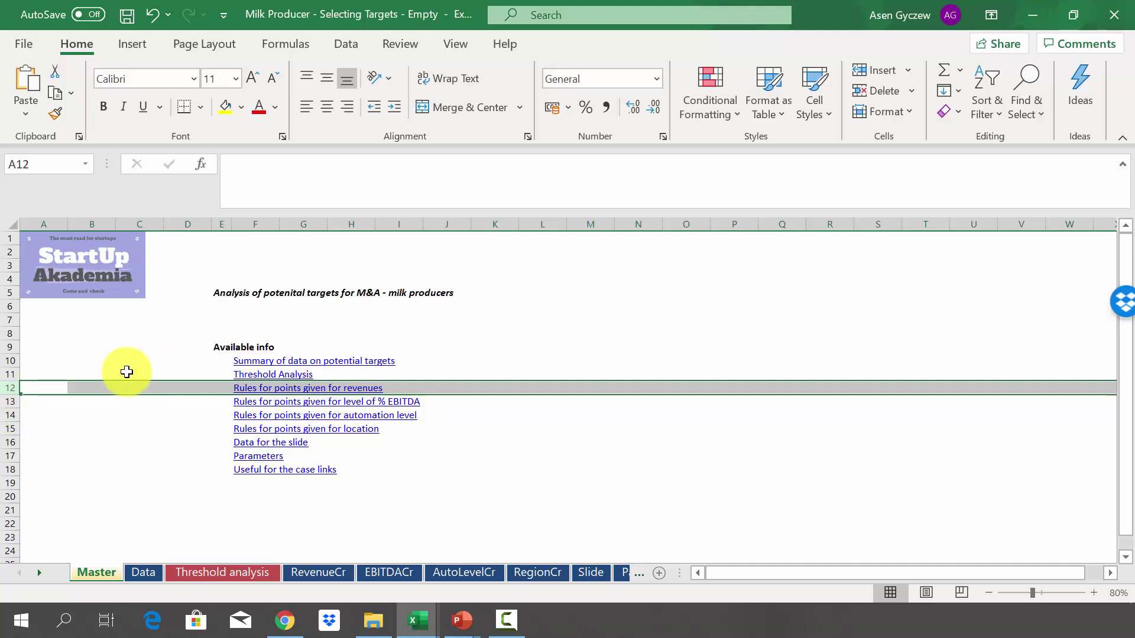
click(9, 403)
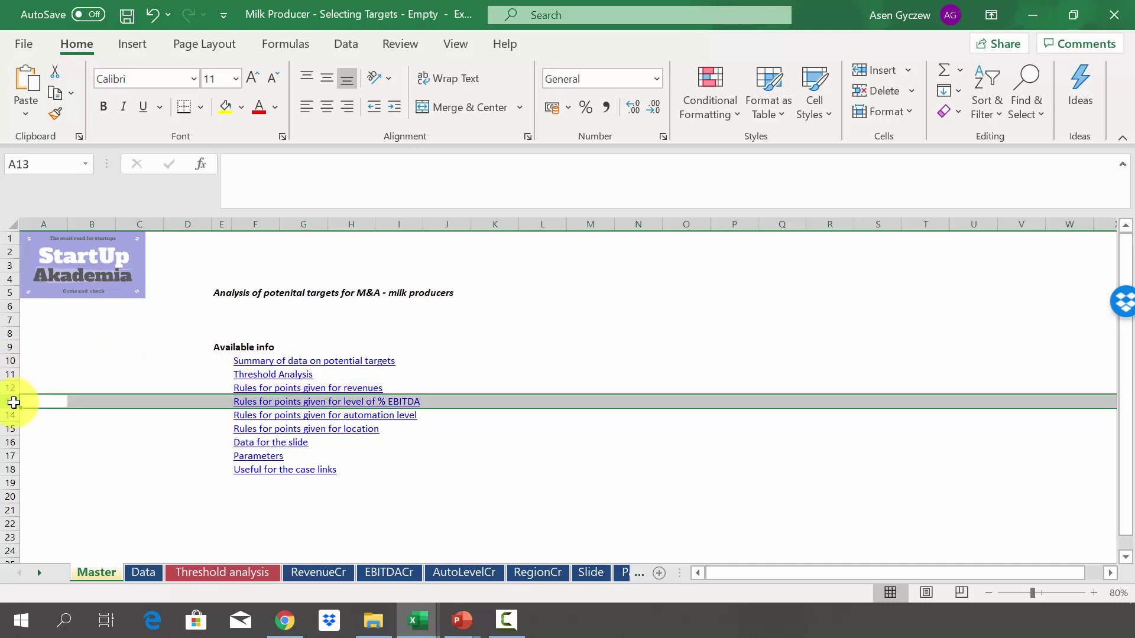
click(10, 415)
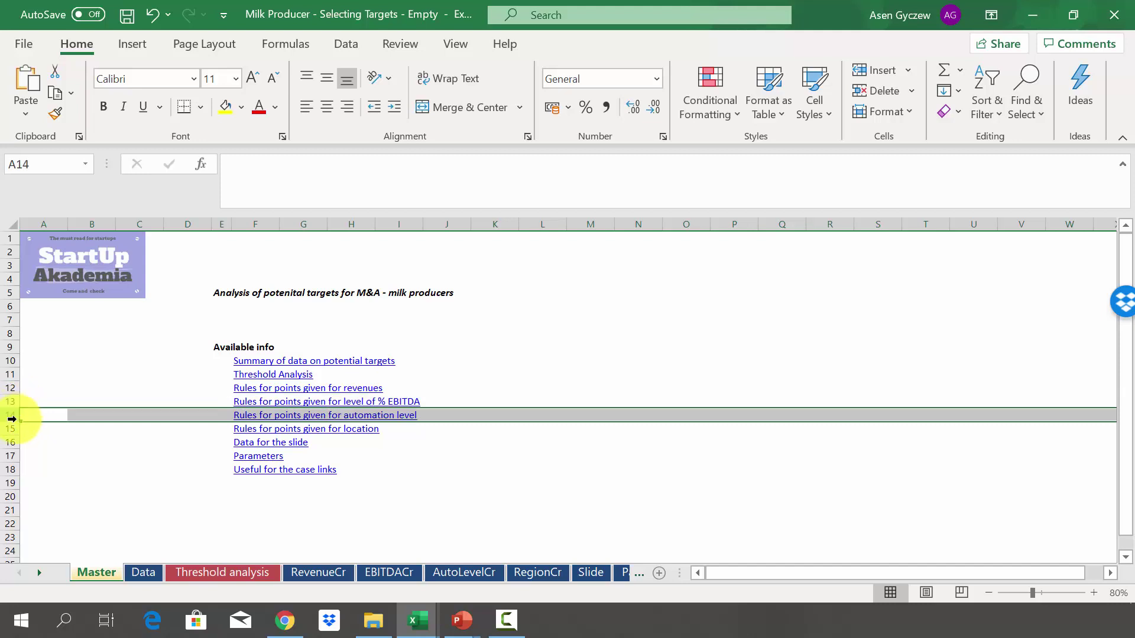
click(18, 432)
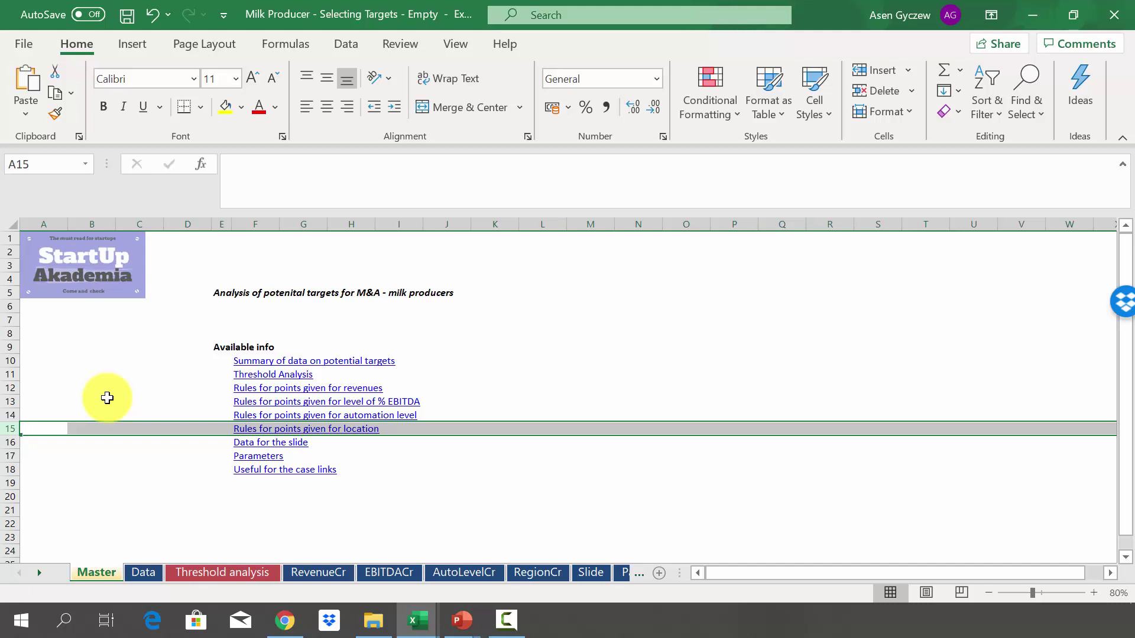
click(4, 388)
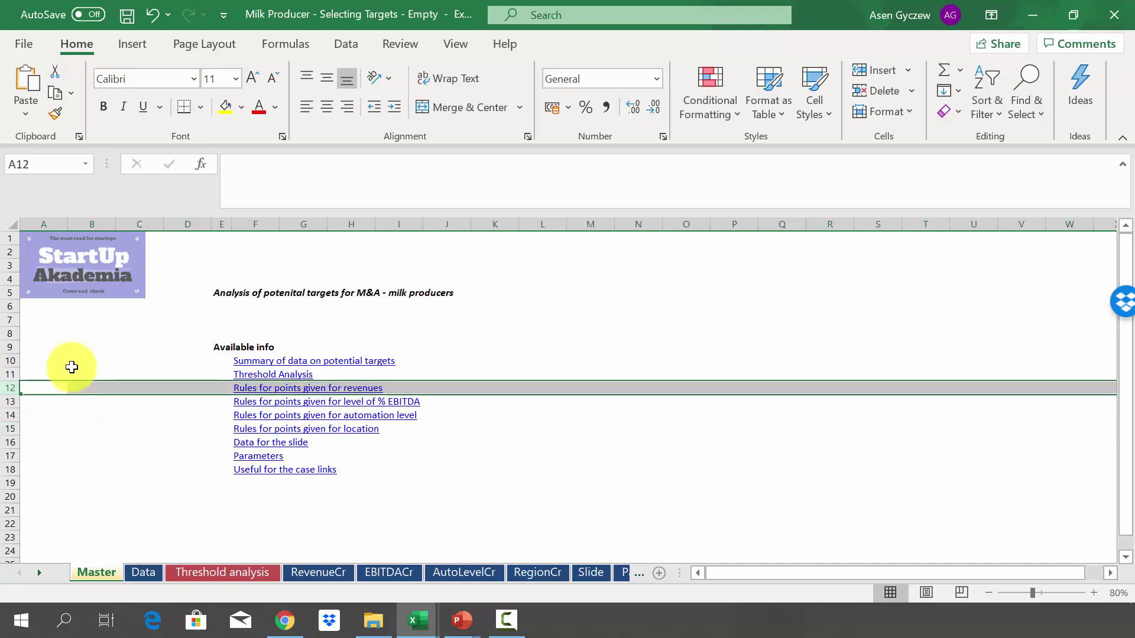
click(164, 427)
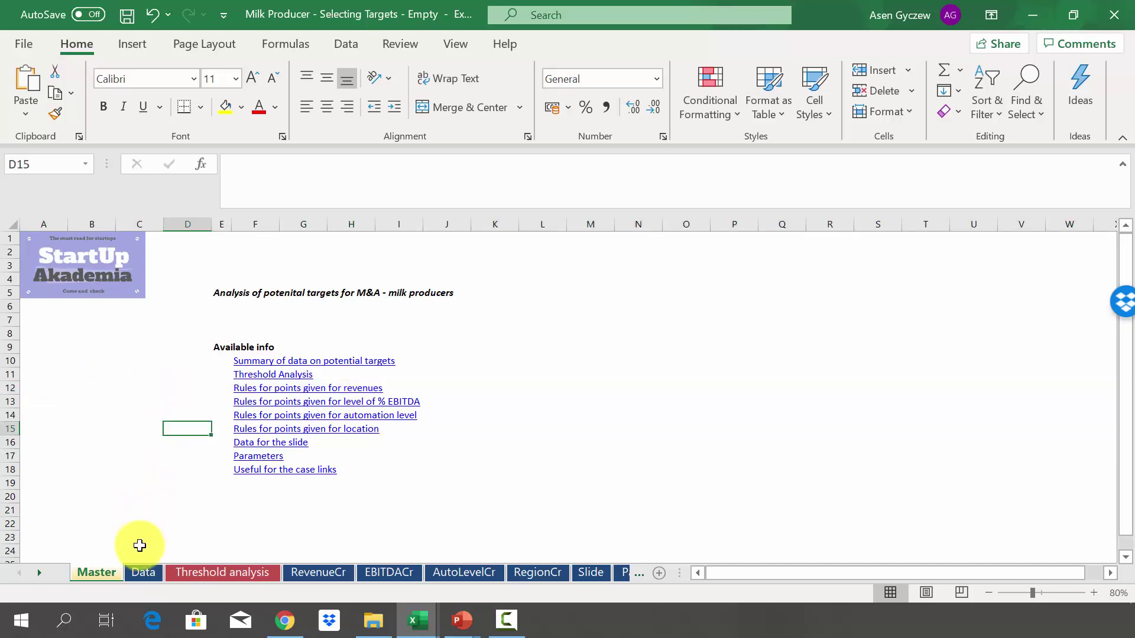
Step: Open the Data sheet and examine the target names and the input data in the first target's row
click(142, 572)
click(256, 391)
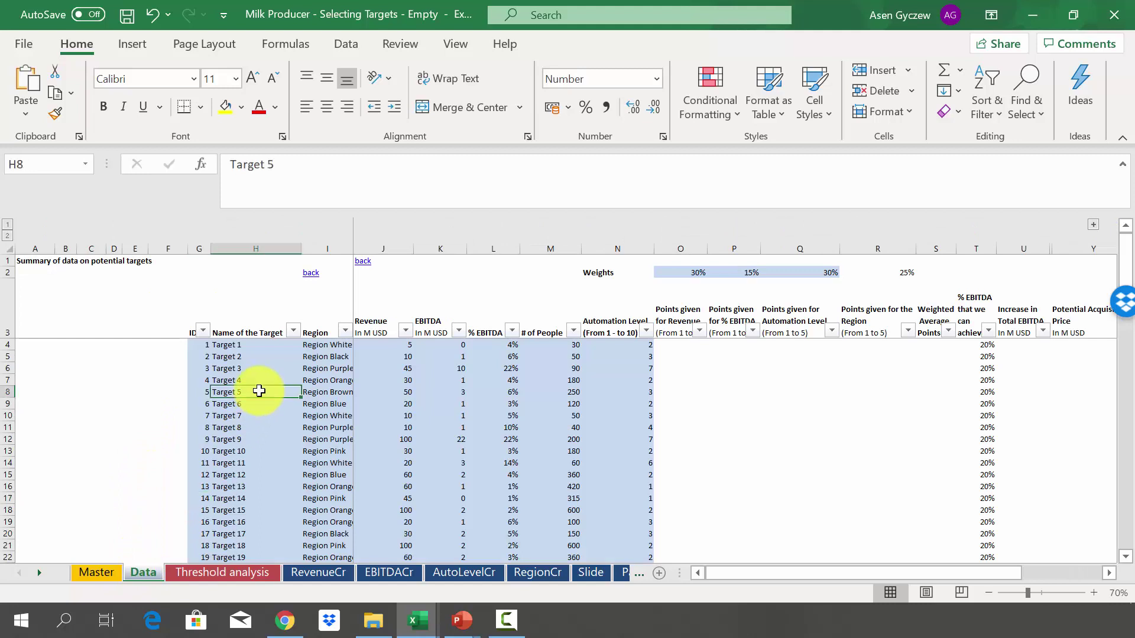
click(253, 247)
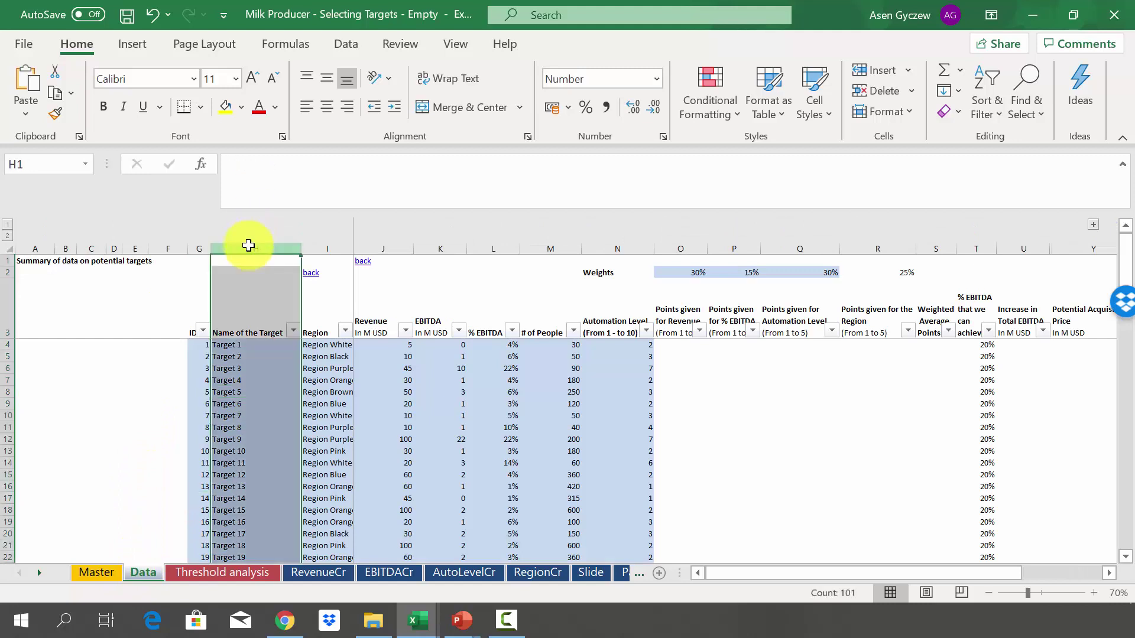
click(8, 344)
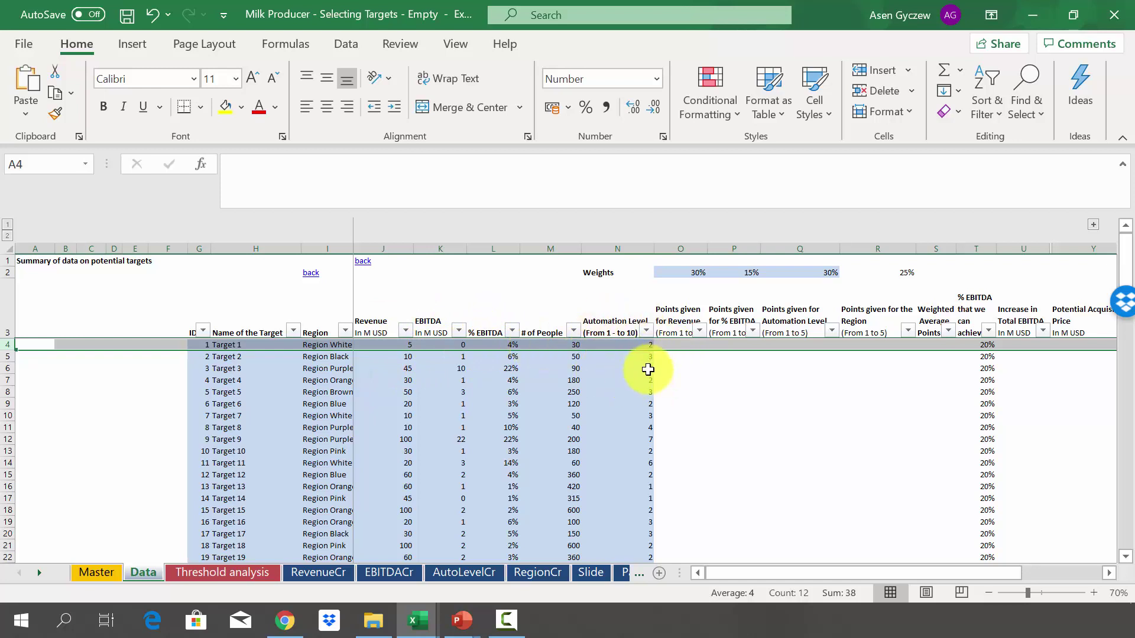
Step: Examine the Data sheet's columns for points given per criterion and the Weighted Average Points column
click(693, 247)
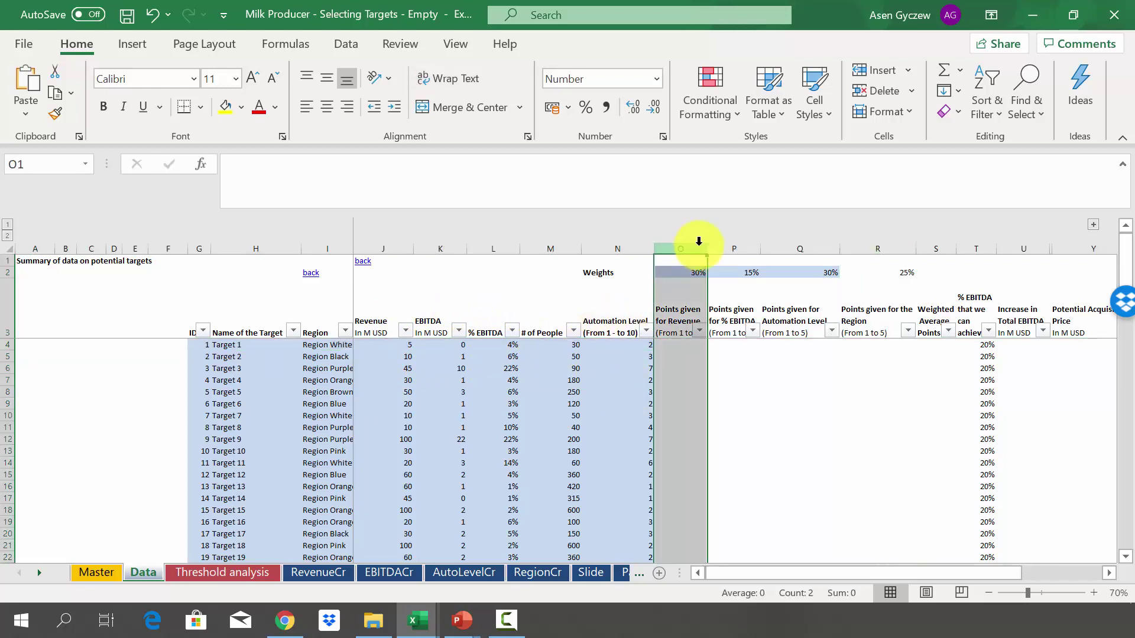
click(882, 243)
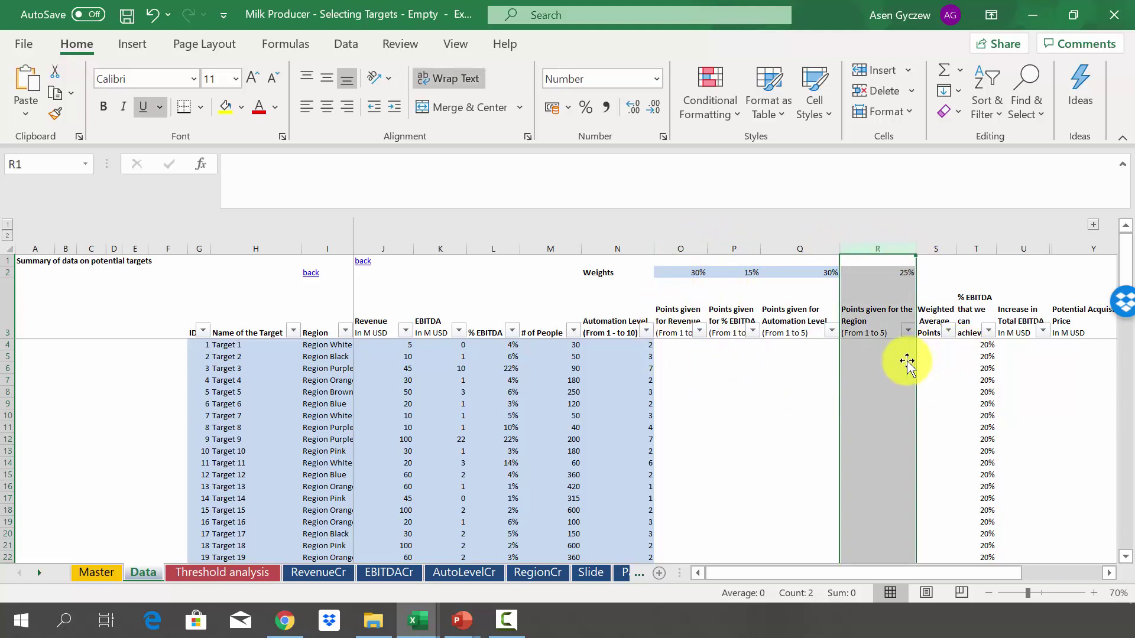
click(949, 353)
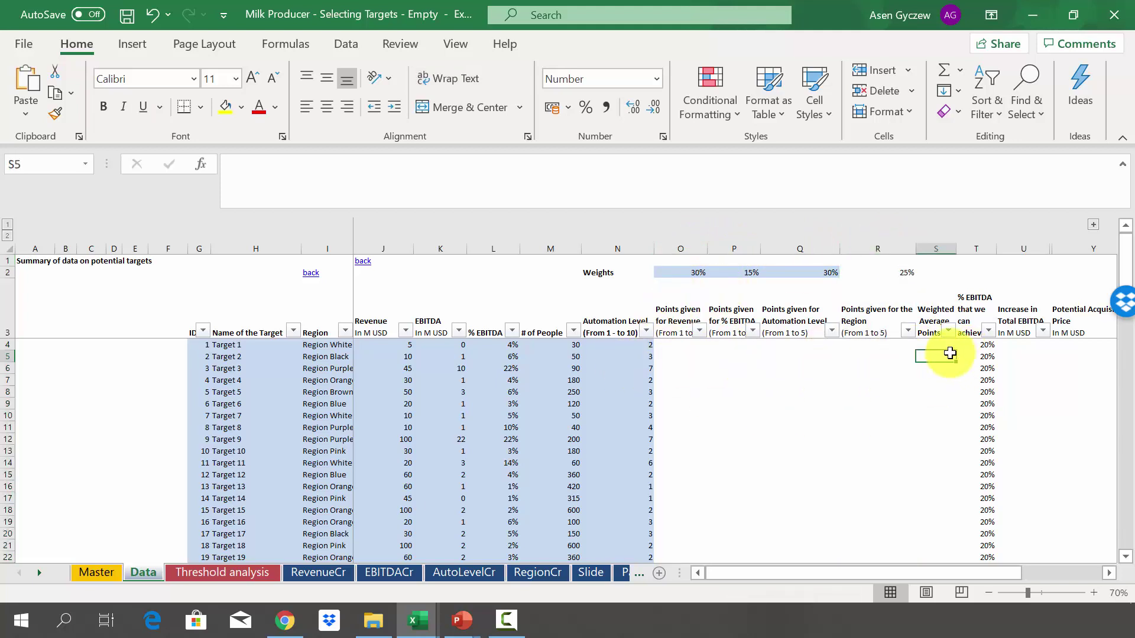
click(939, 246)
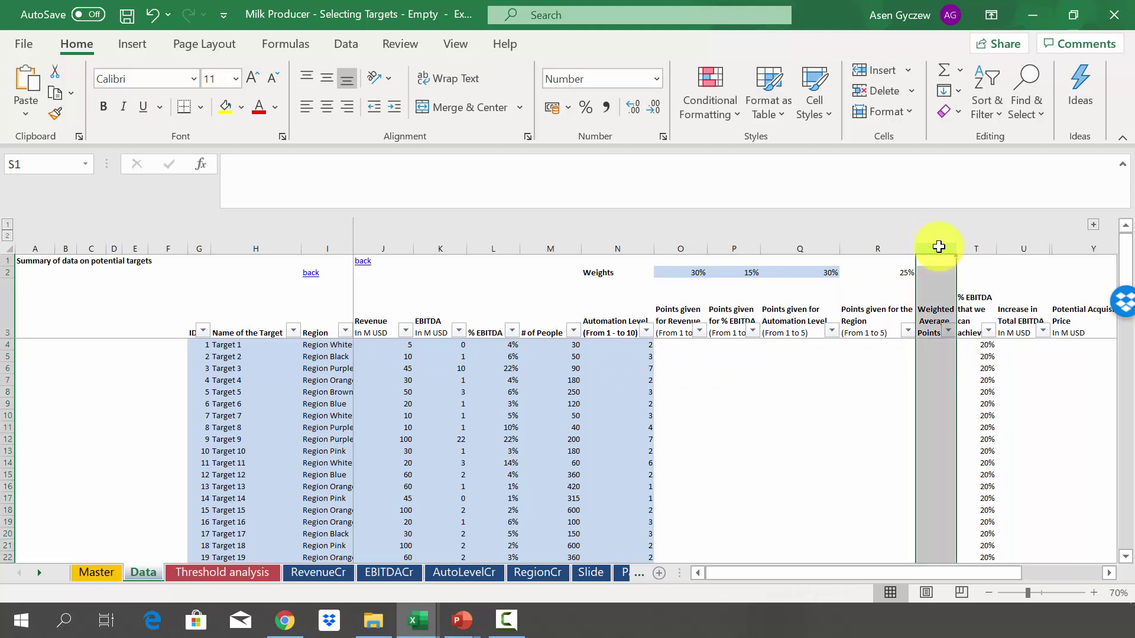
click(763, 356)
click(914, 364)
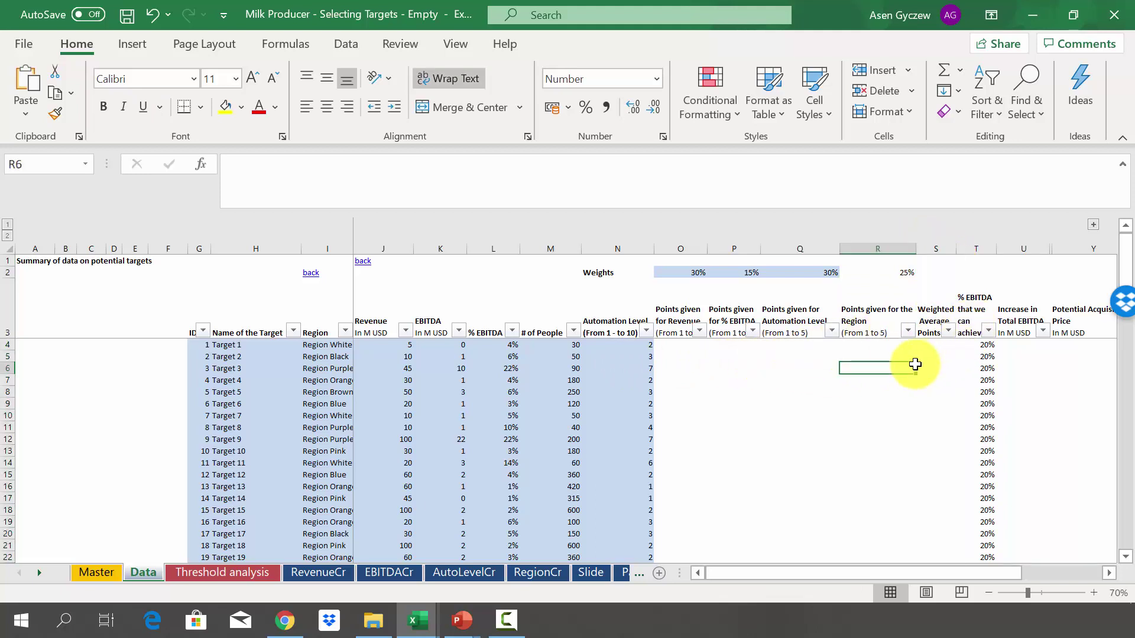
click(932, 345)
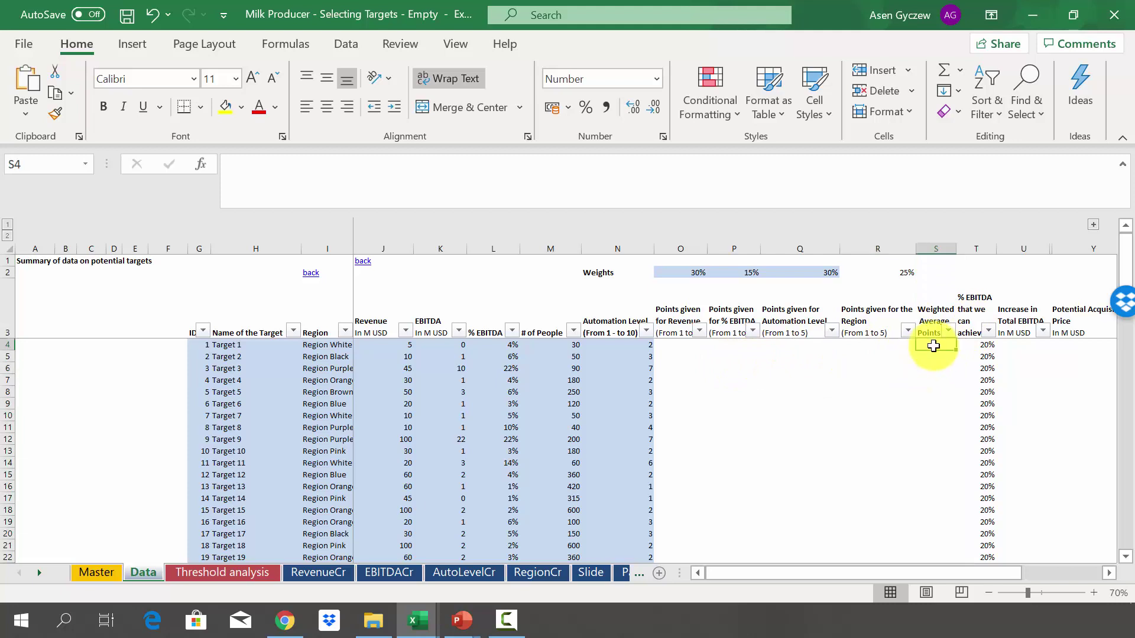
Step: Inspect the weights assigned to revenue, % EBITDA, automation level and region in row 2
click(675, 276)
click(8, 273)
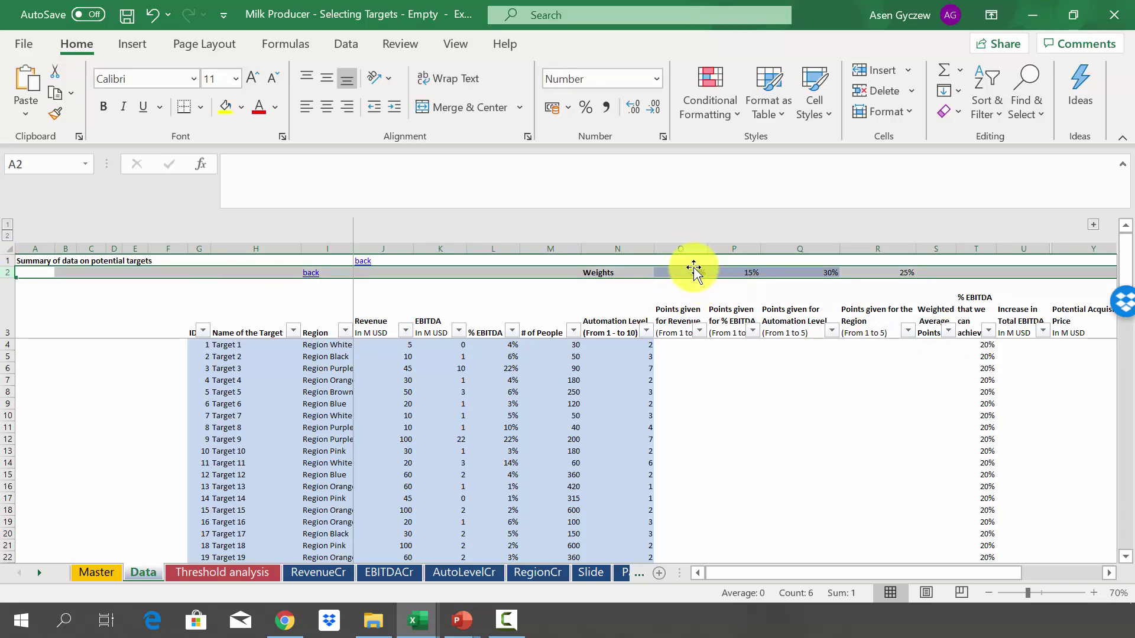
click(689, 270)
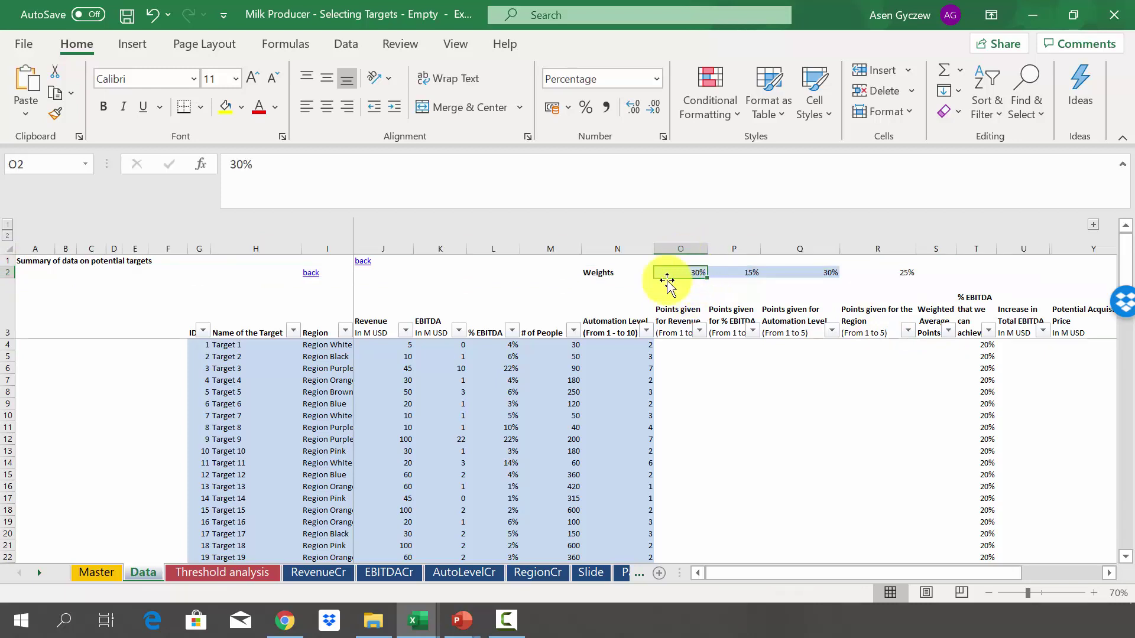
click(727, 269)
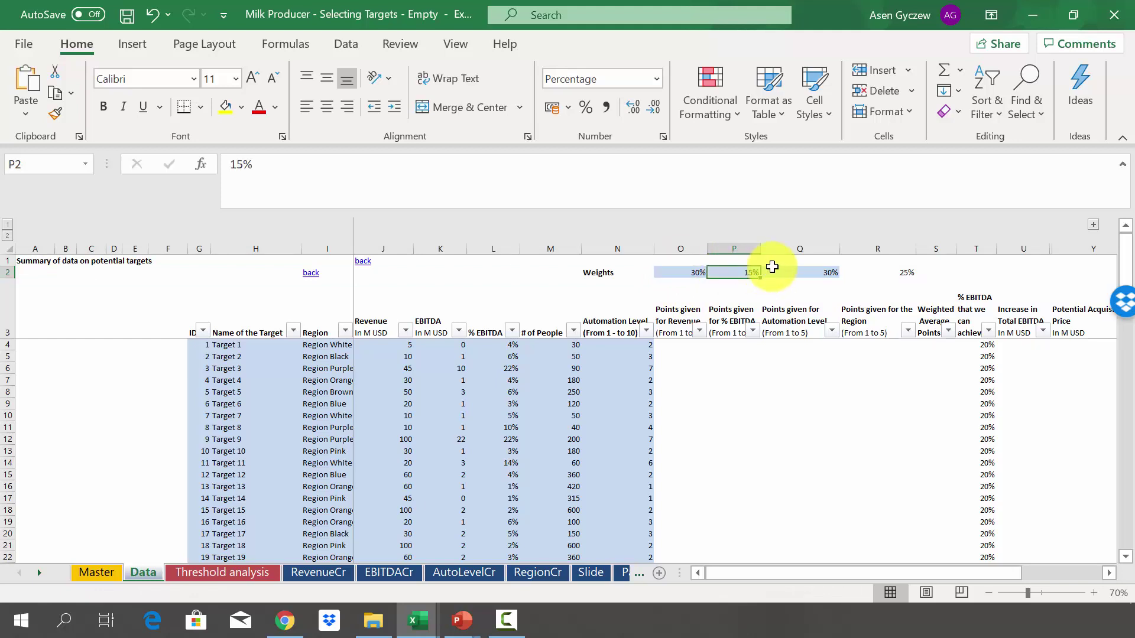
click(810, 270)
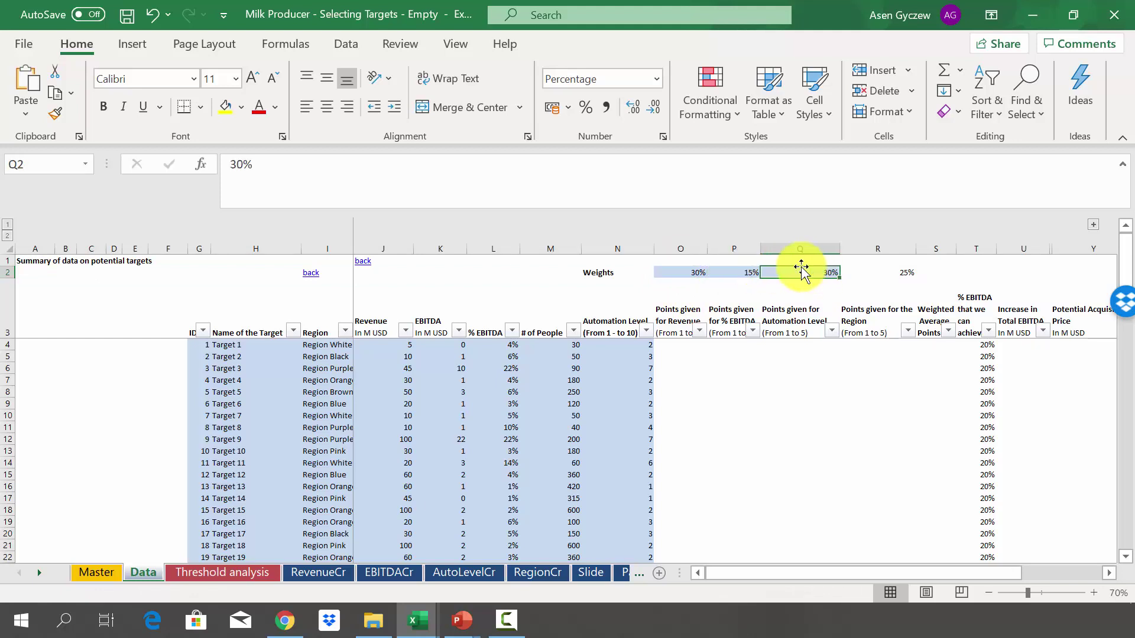
click(901, 273)
Step: Compare the achievable % EBITDA column with the targets' current % EBITDA and revenue, and examine the Increase in Total EBITDA column
click(981, 322)
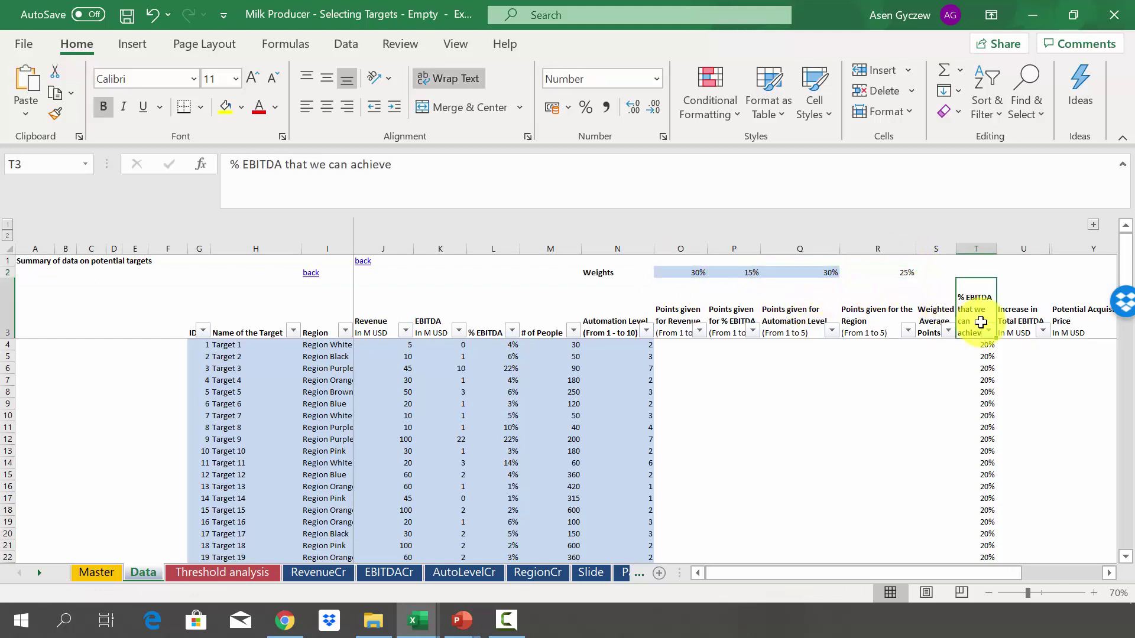
click(1023, 247)
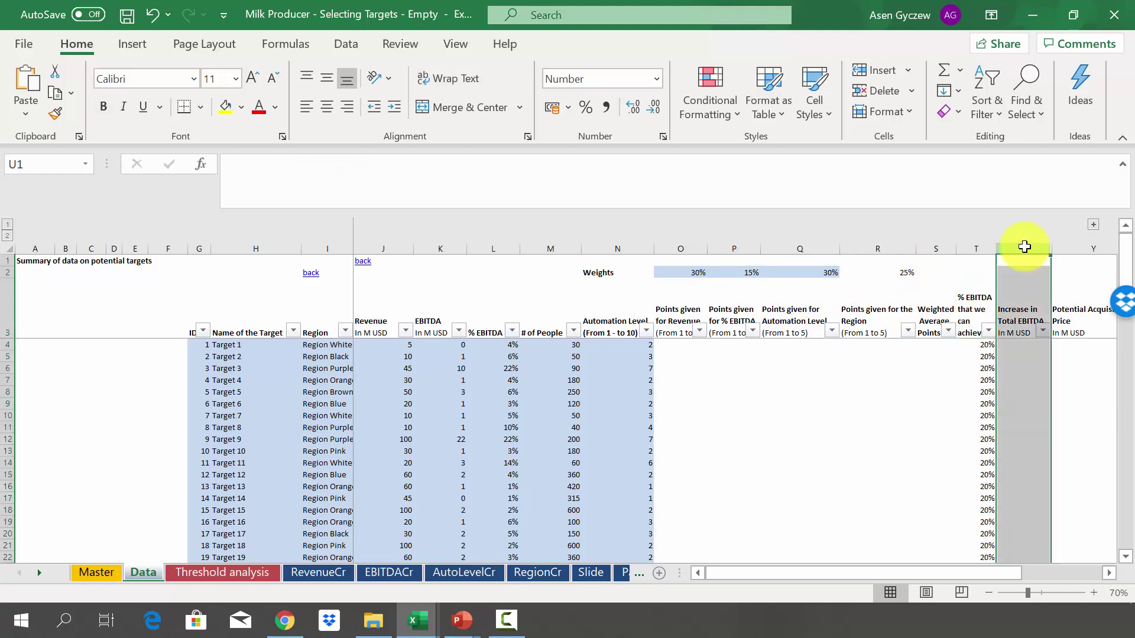
click(974, 249)
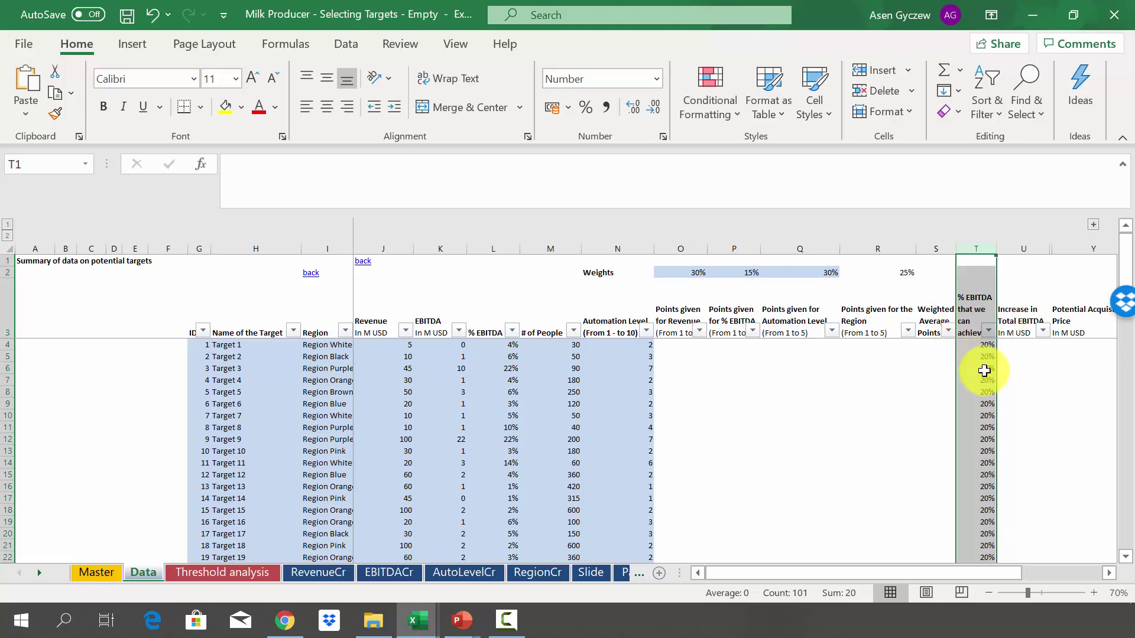
click(493, 241)
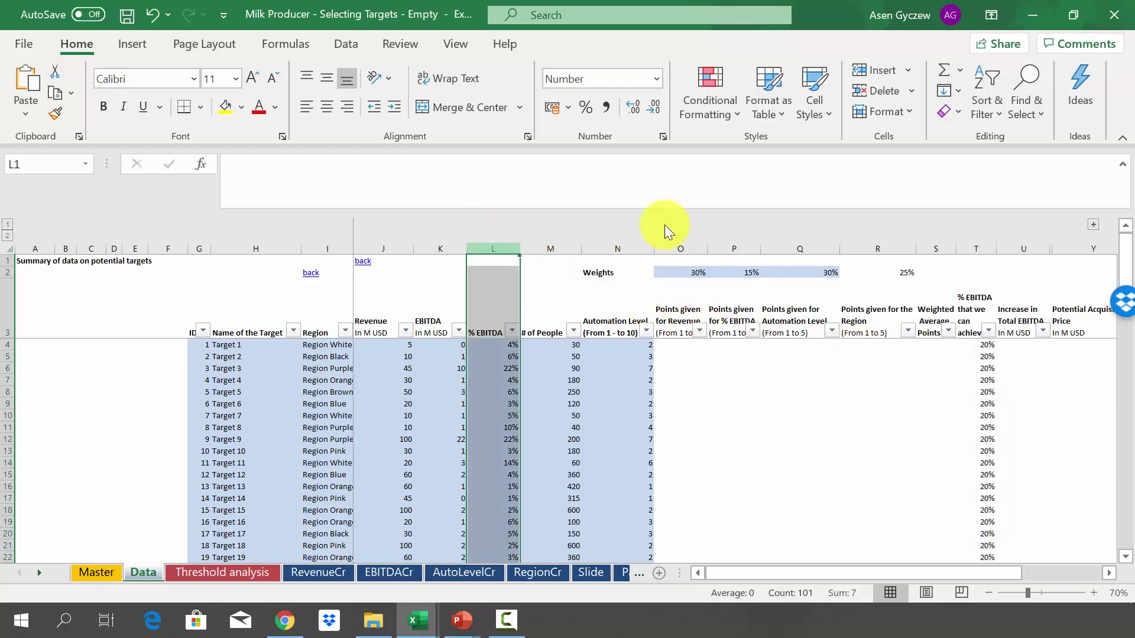
click(971, 243)
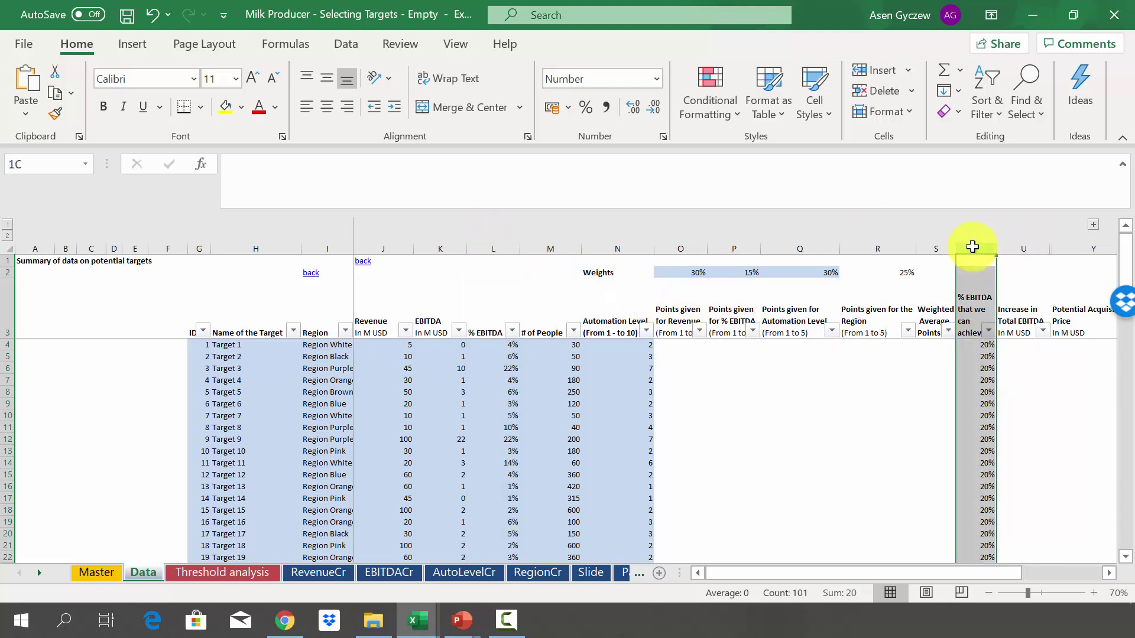
click(395, 247)
click(1015, 348)
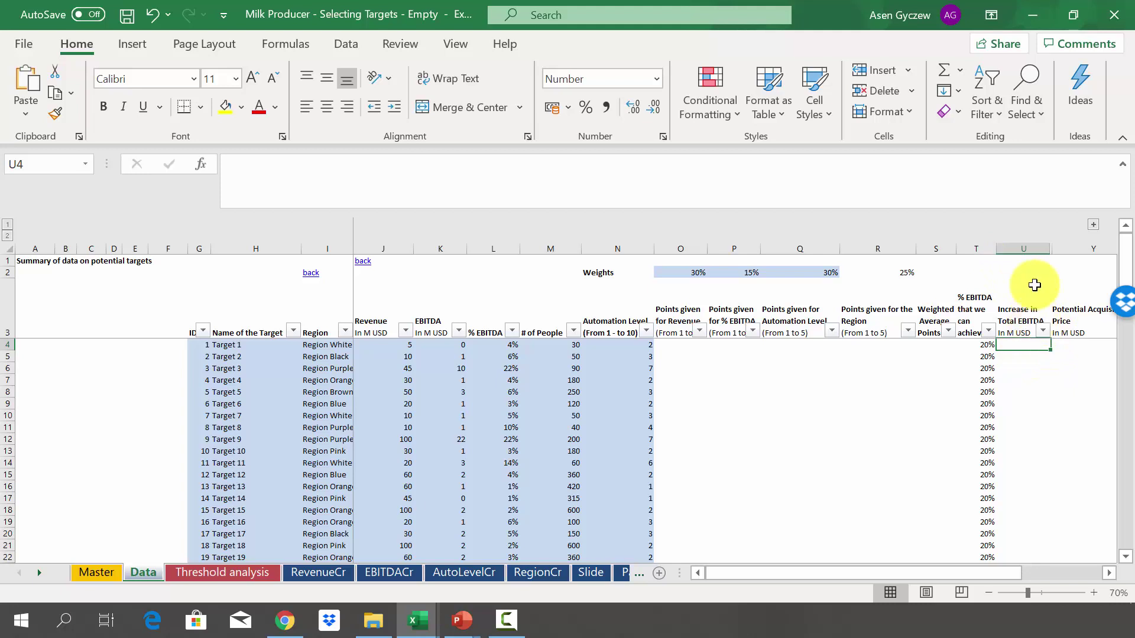
click(970, 250)
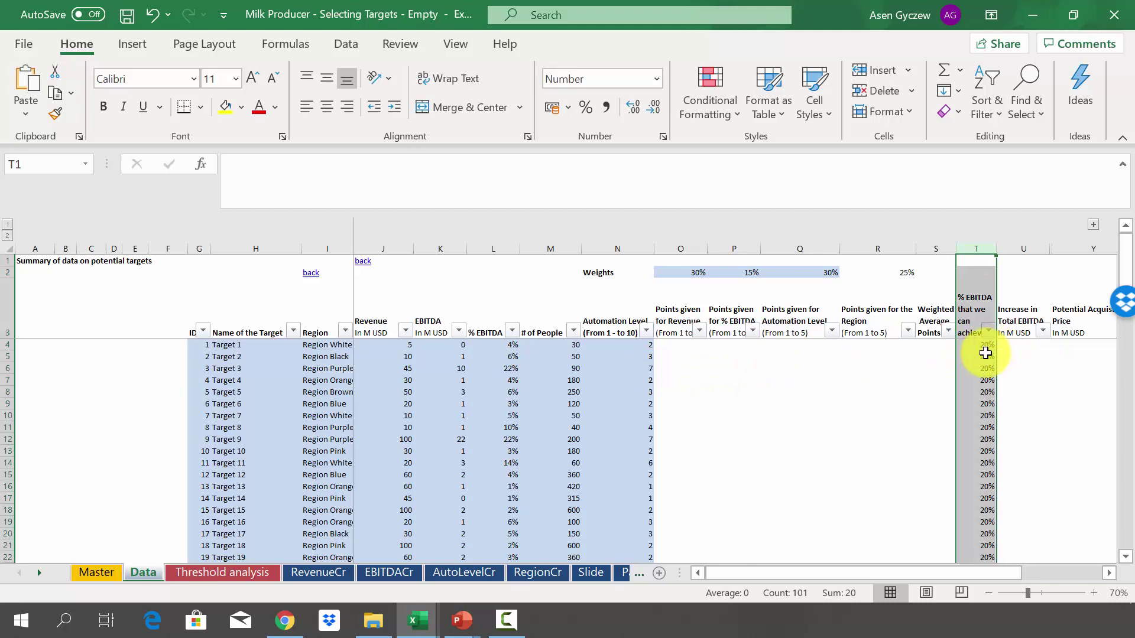
click(1031, 355)
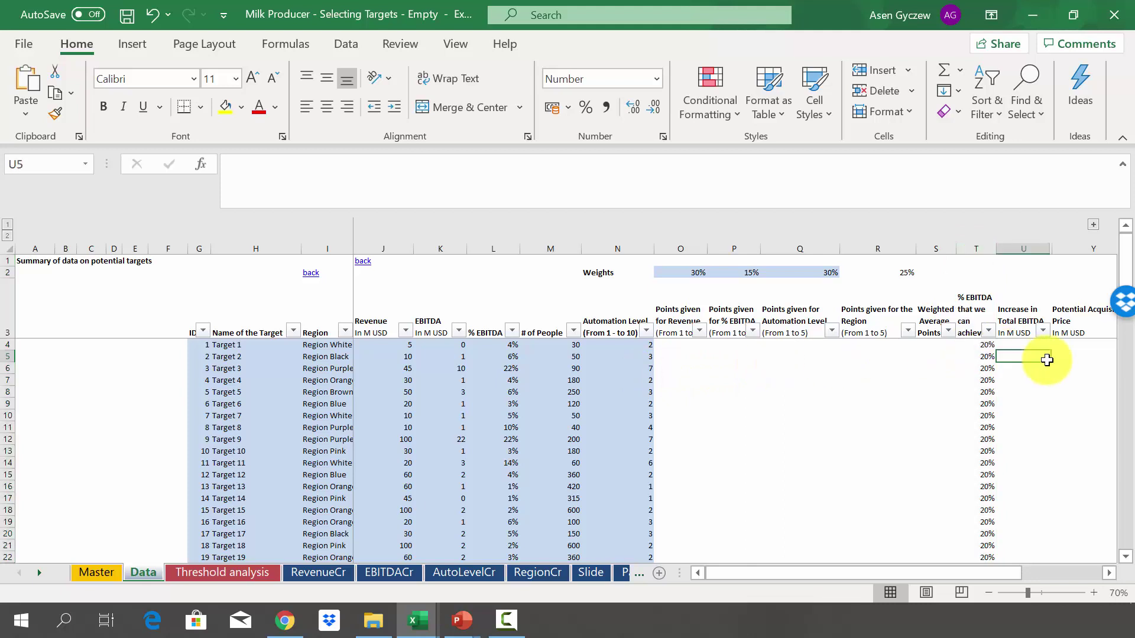
Step: Examine the Potential Acquisition Price and EBITDA columns, check the consolidated and unconsolidated firm multipliers on the Parameters sheet, and return to Data
click(1078, 248)
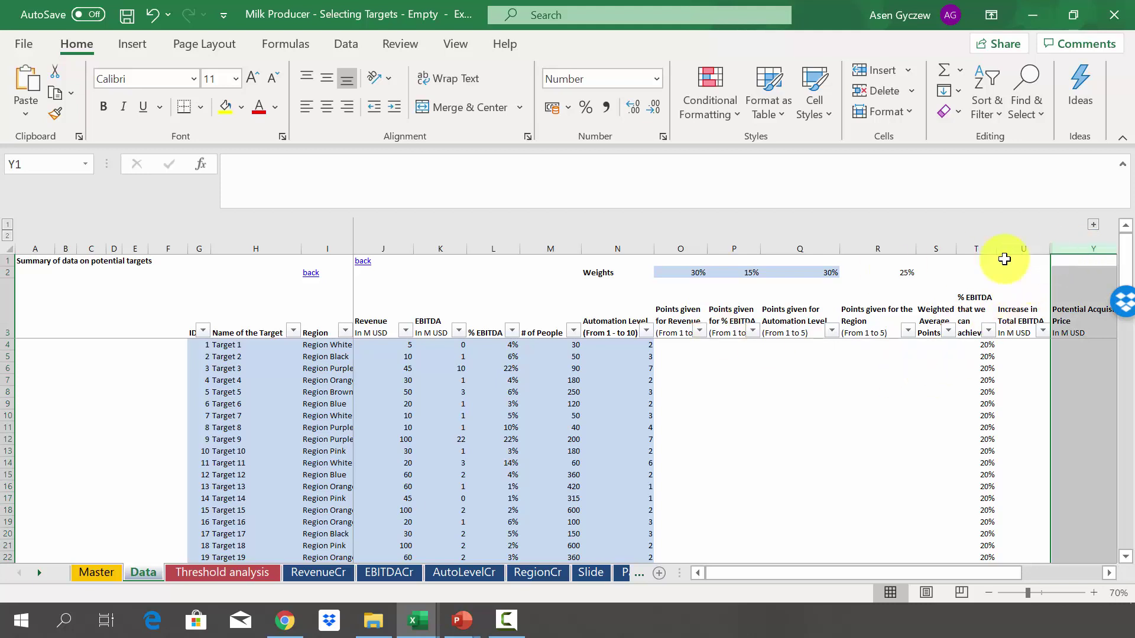
click(423, 245)
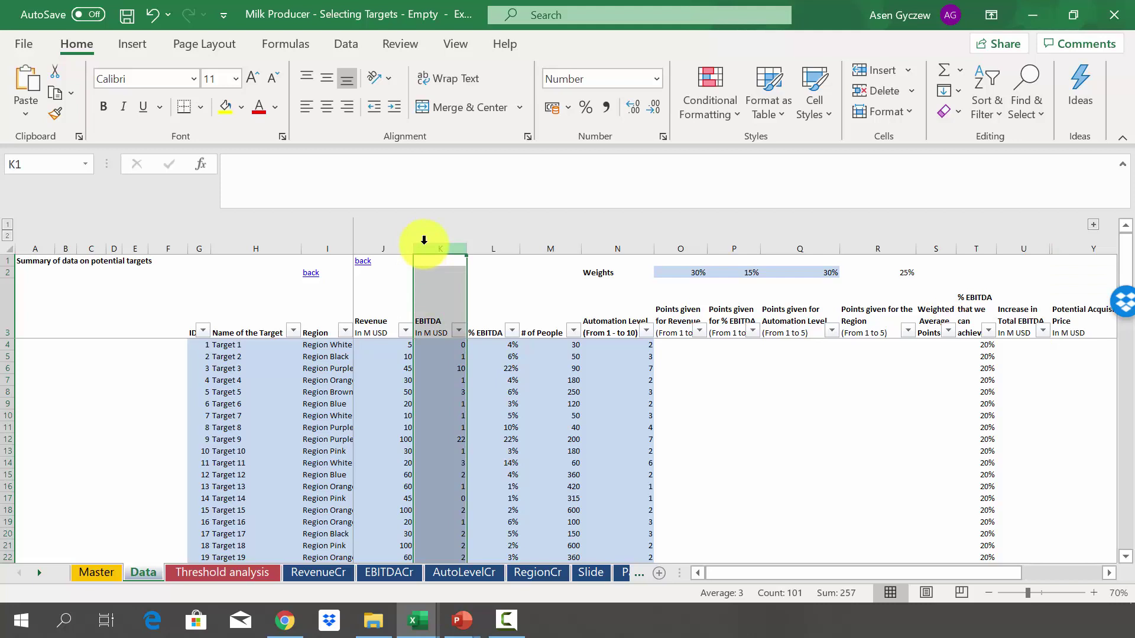
click(624, 572)
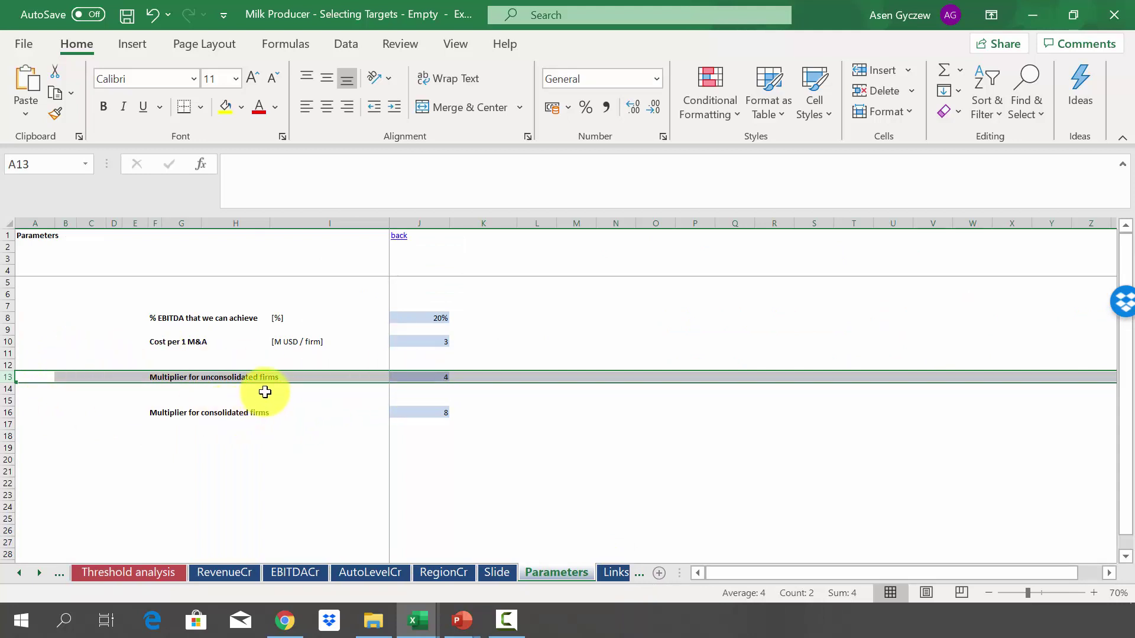
click(8, 412)
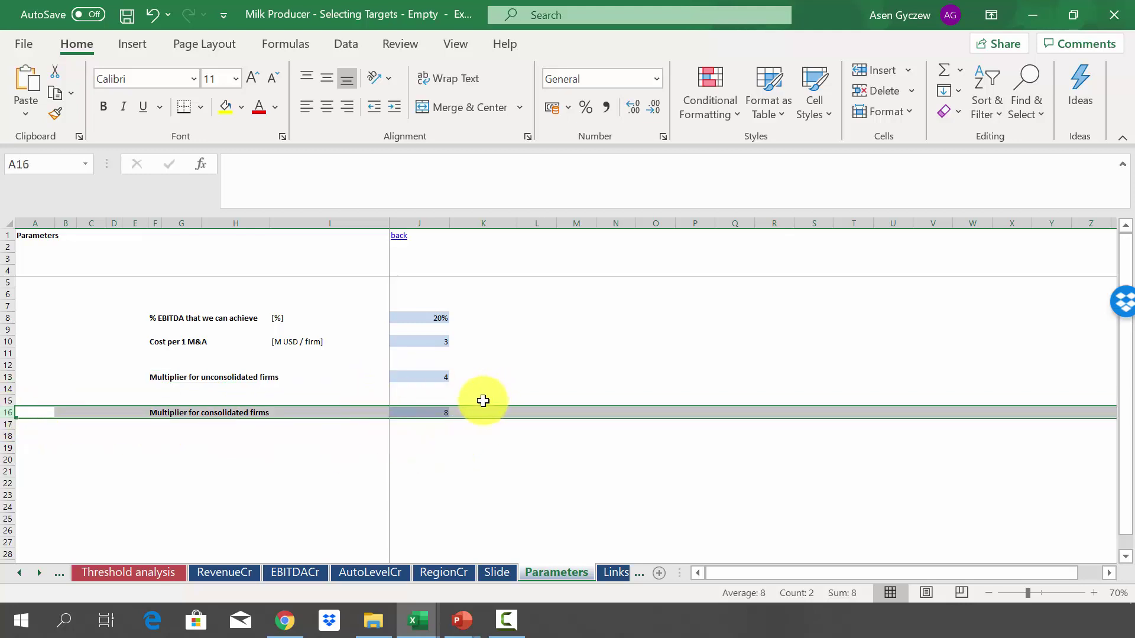
click(19, 572)
click(89, 572)
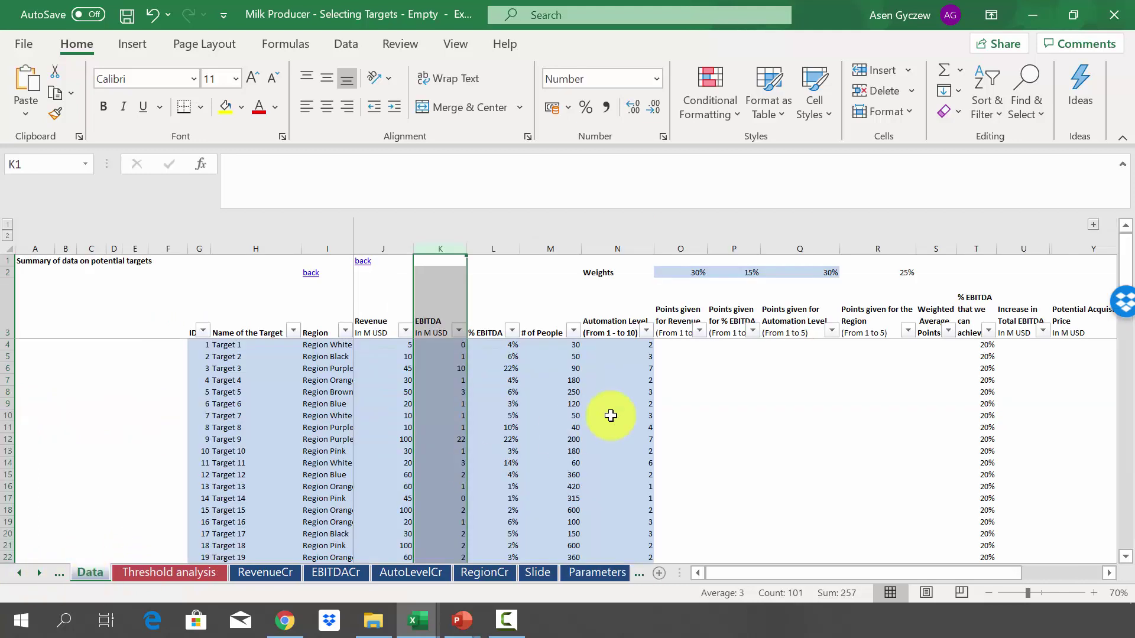
Step: Examine the empty columns for points given for revenue and % EBITDA on the Data sheet
click(694, 379)
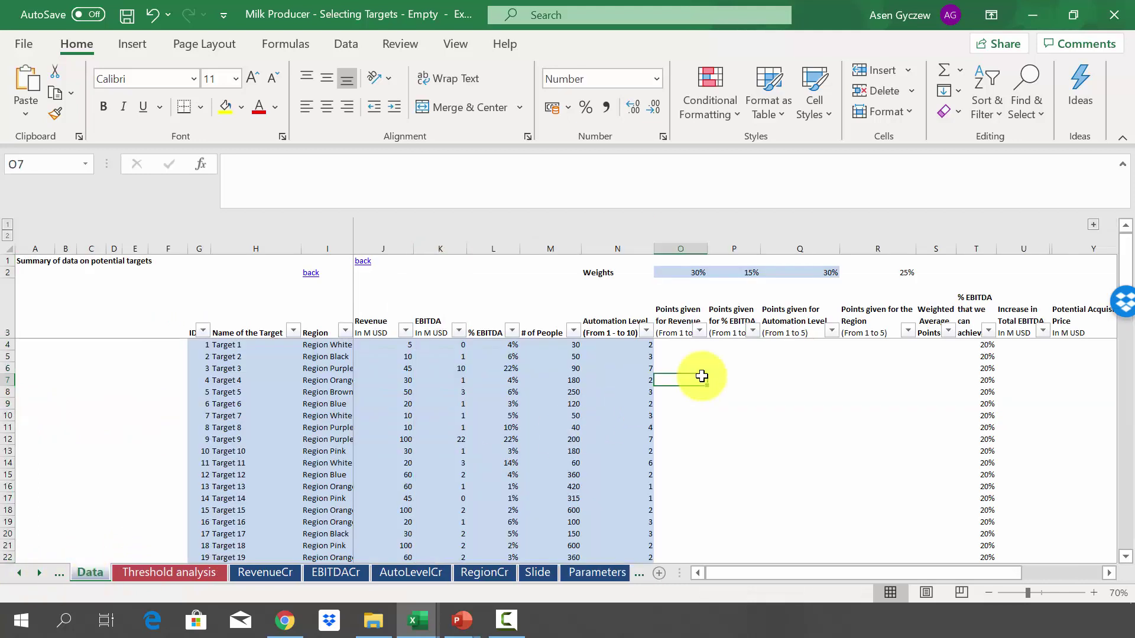
click(681, 248)
click(736, 249)
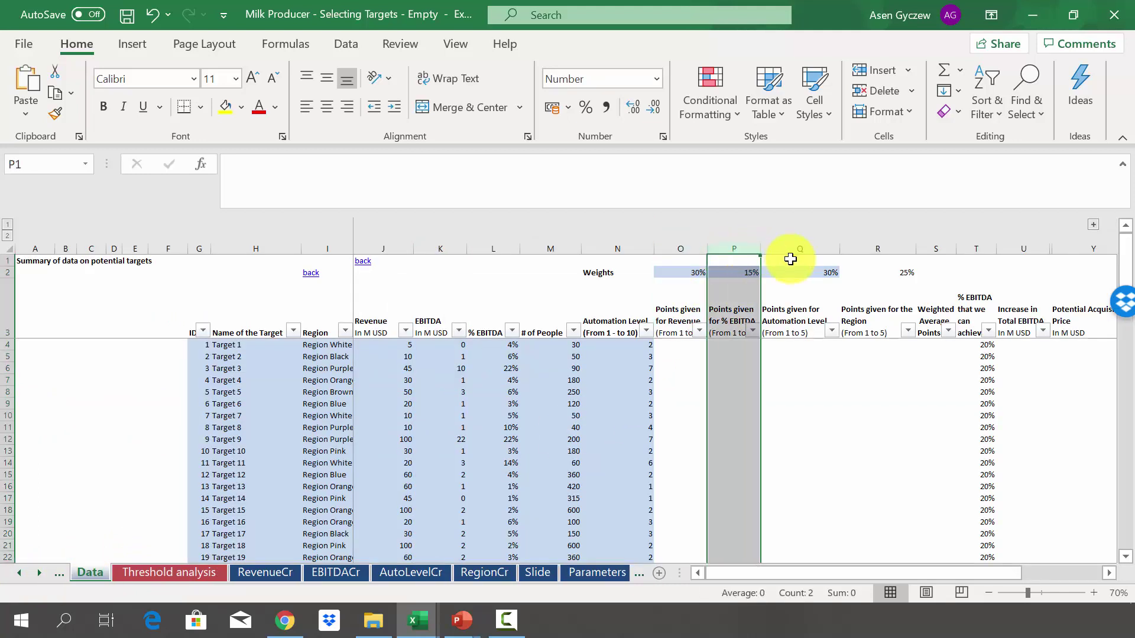
click(670, 248)
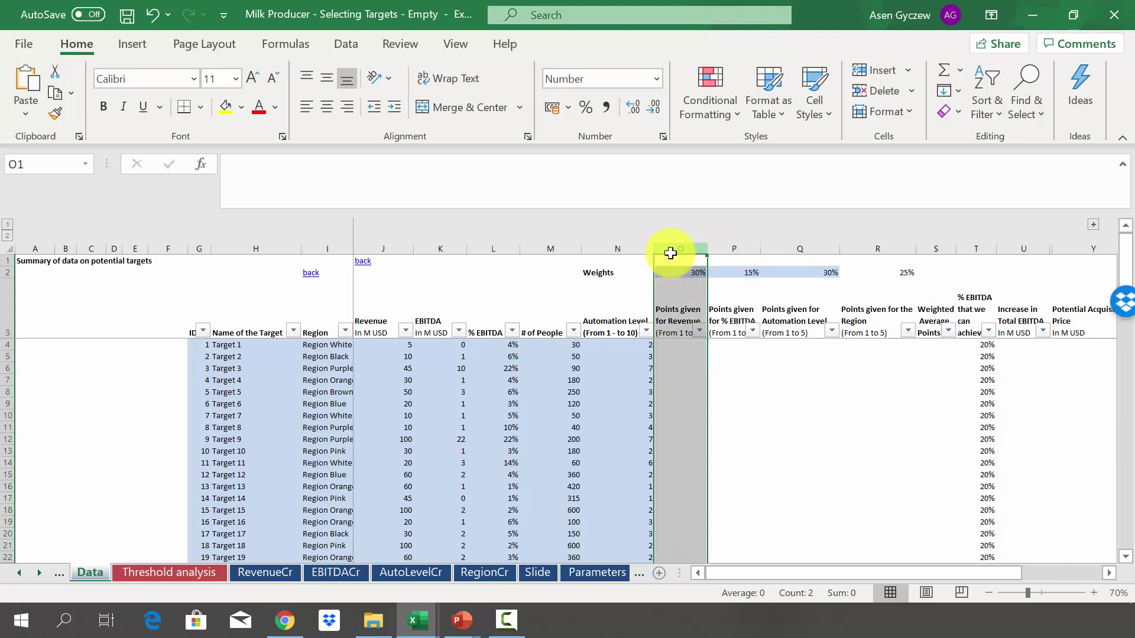
Step: Read the revenue scoring rules on the RevenueCr sheet, going through the revenue brackets and their points row by row
click(279, 574)
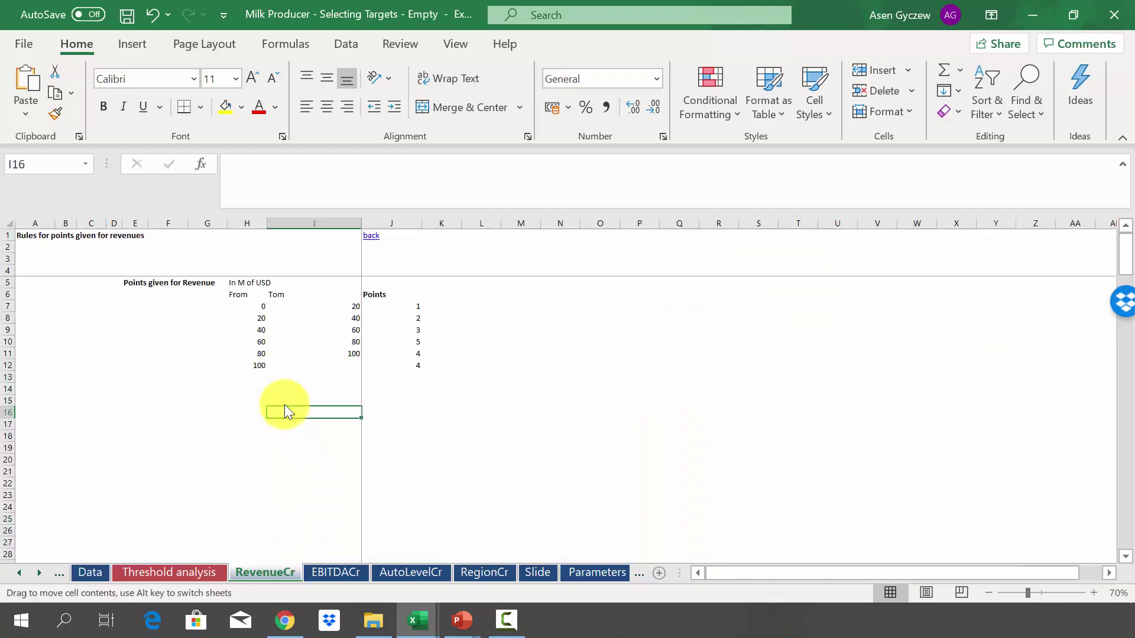
click(258, 325)
click(3, 306)
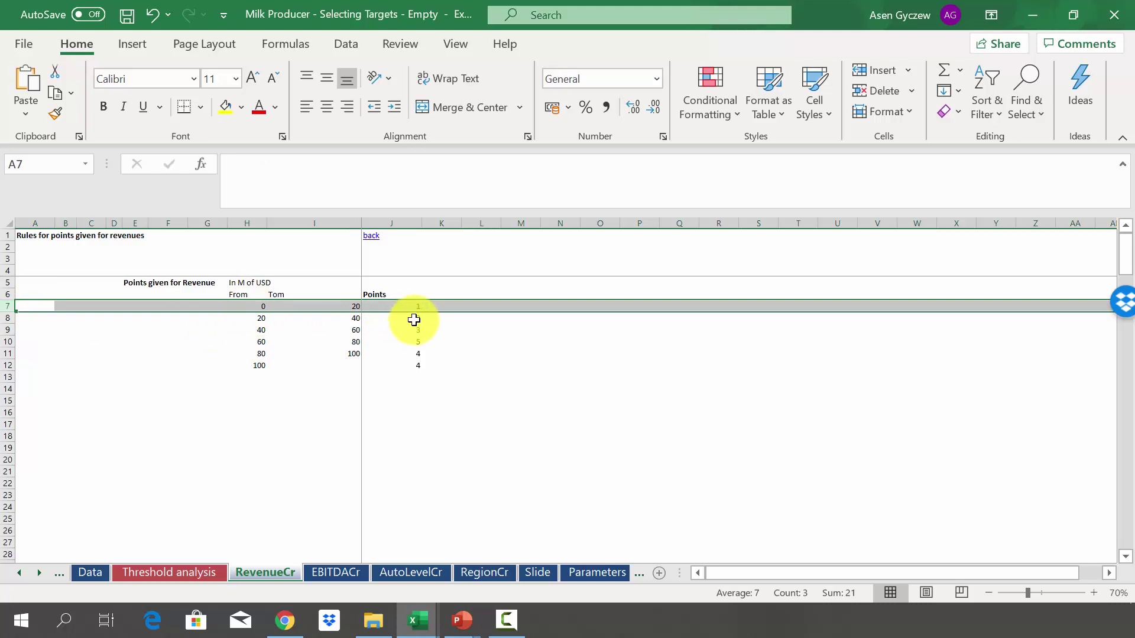
click(19, 314)
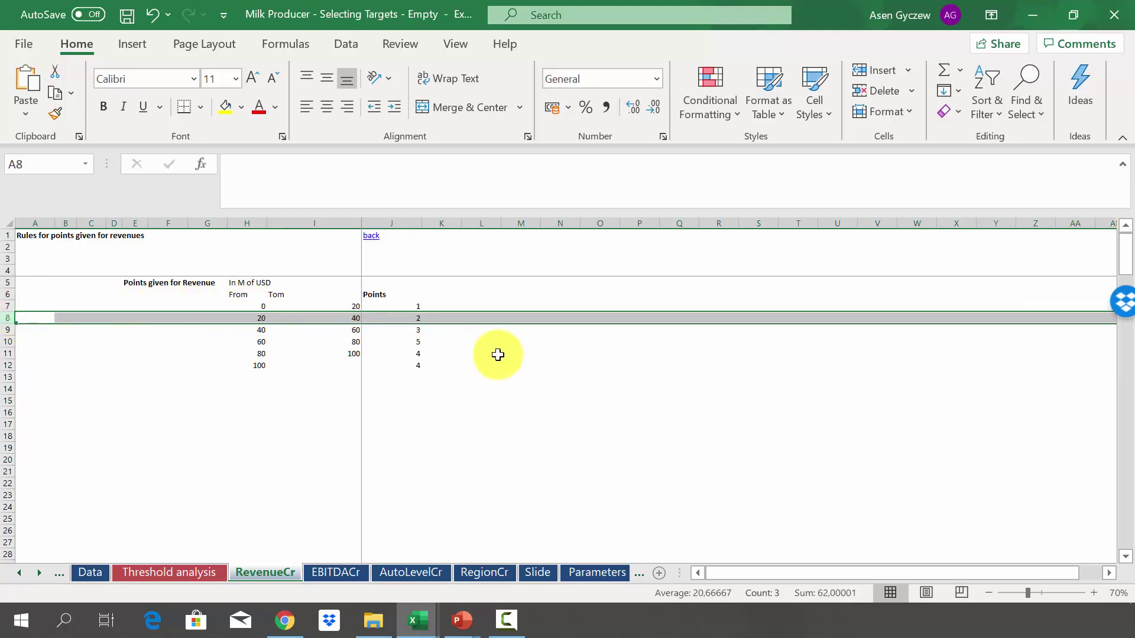
click(9, 328)
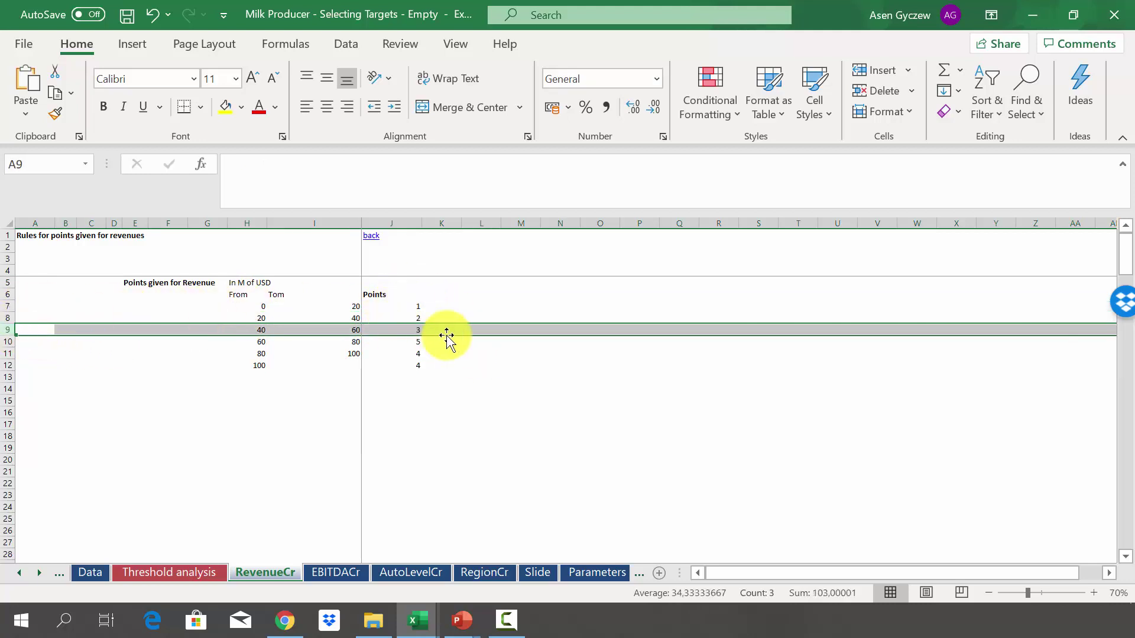
click(9, 341)
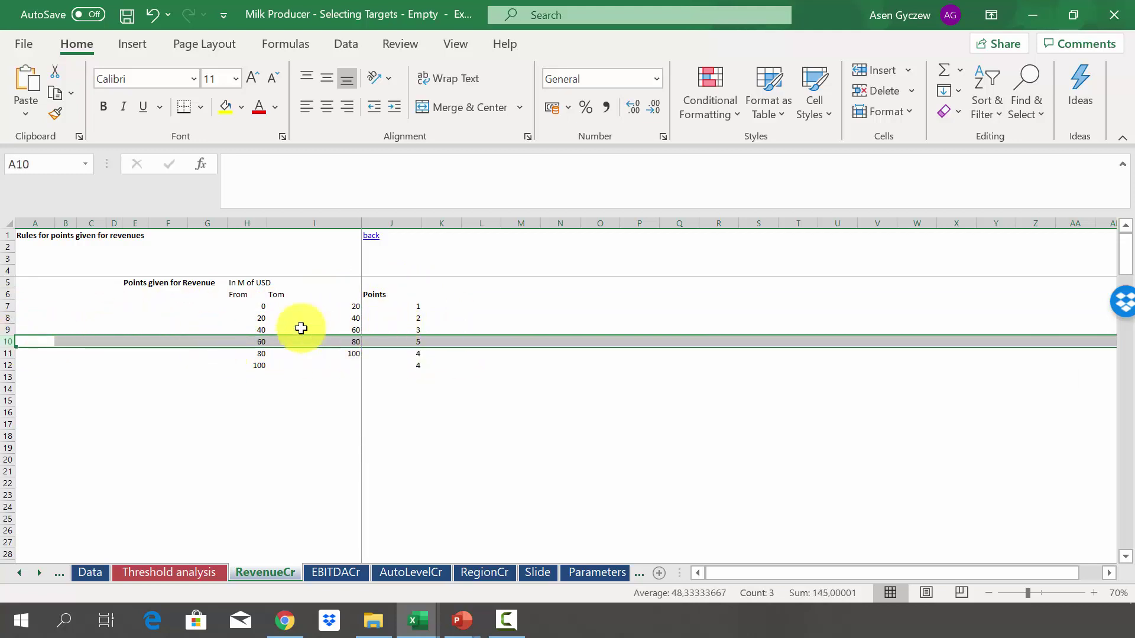
click(7, 354)
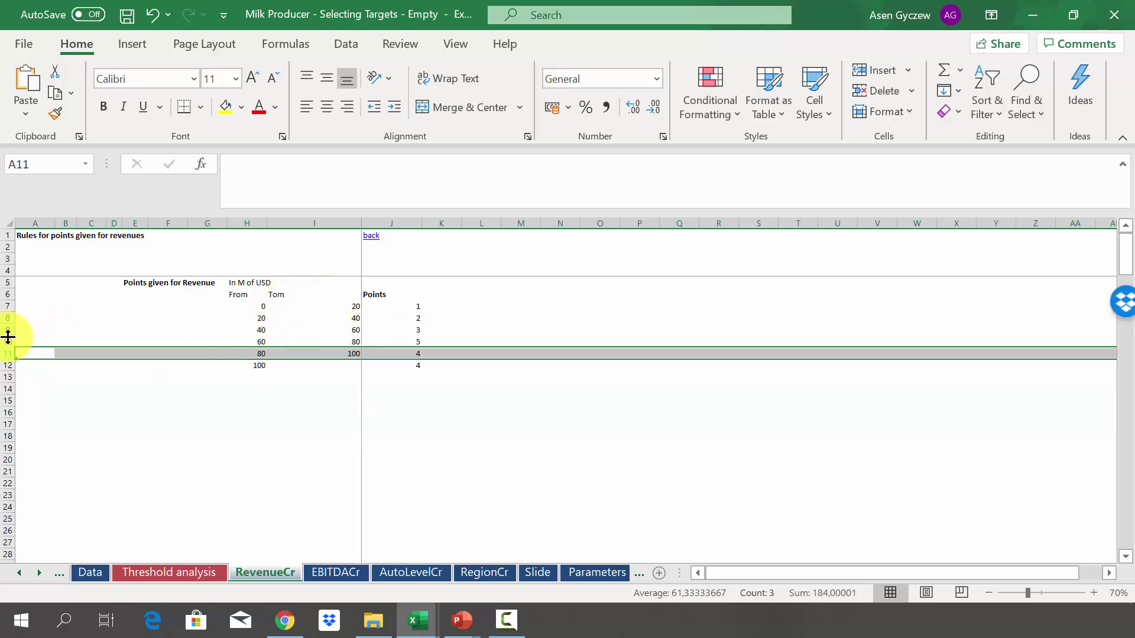
click(5, 342)
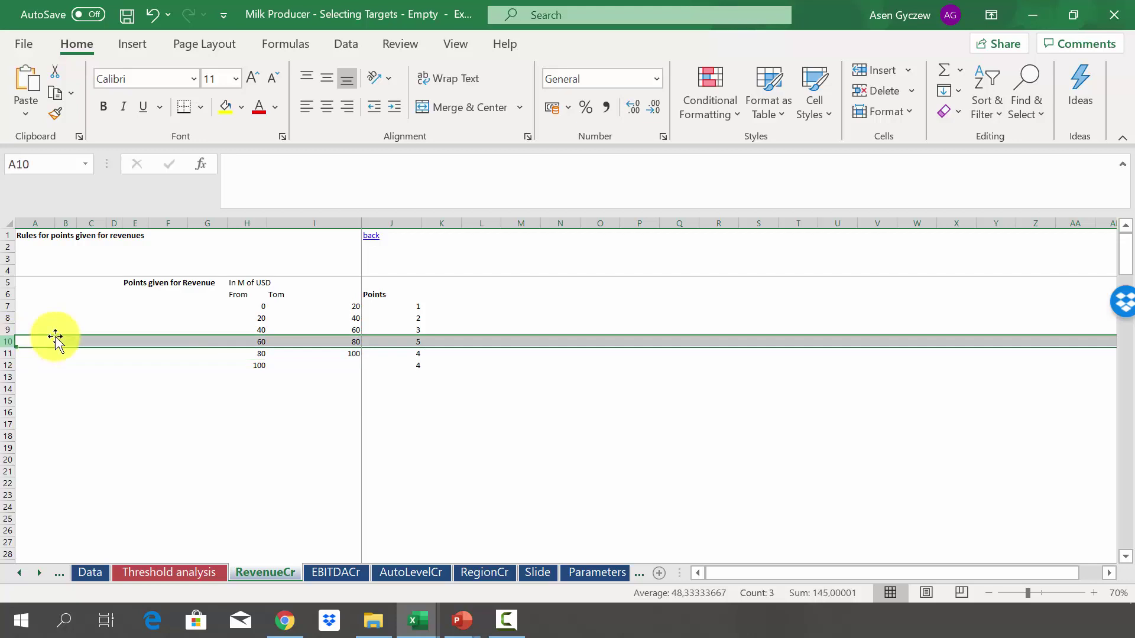
Step: Review the scoring rules on the EBITDACr, AutoLevelCr and RegionCr sheets and return to the Data sheet
click(341, 572)
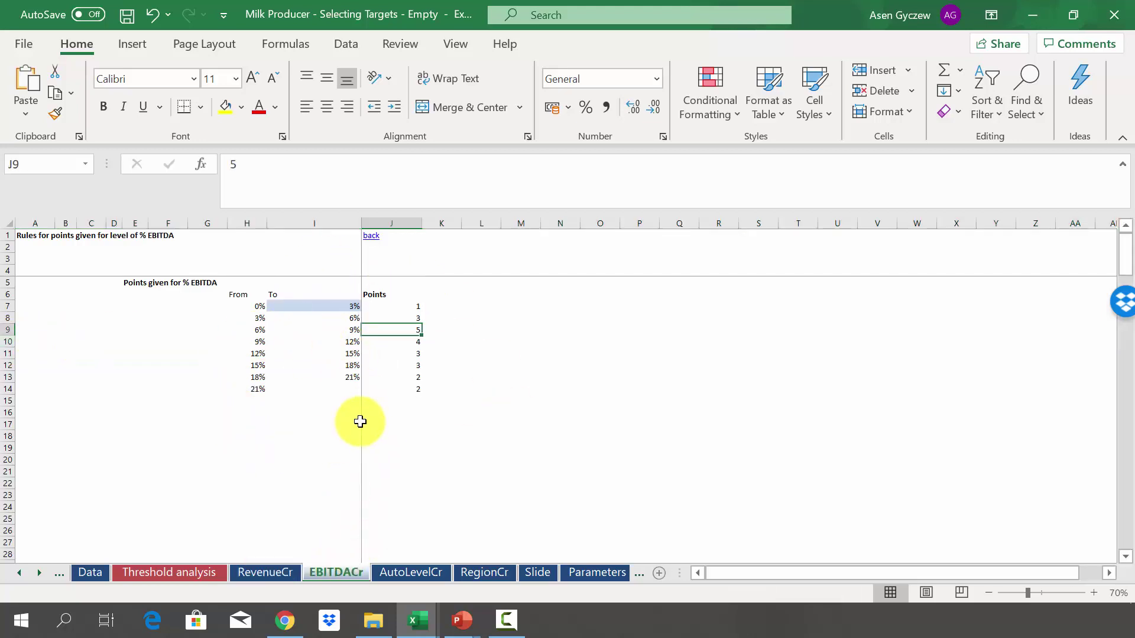
click(424, 573)
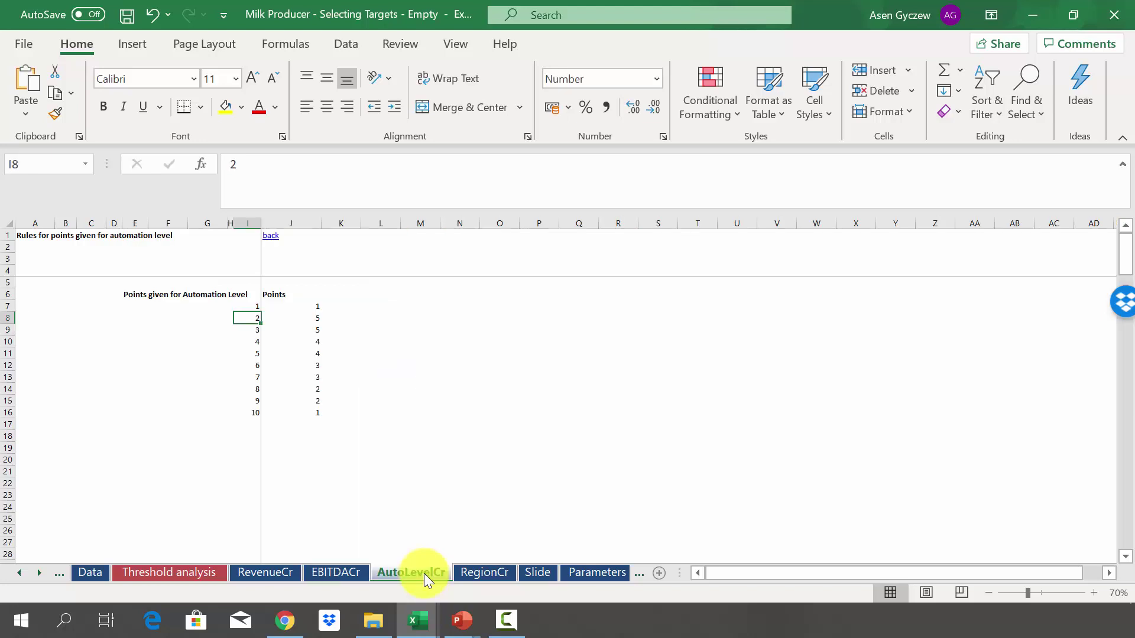
click(488, 571)
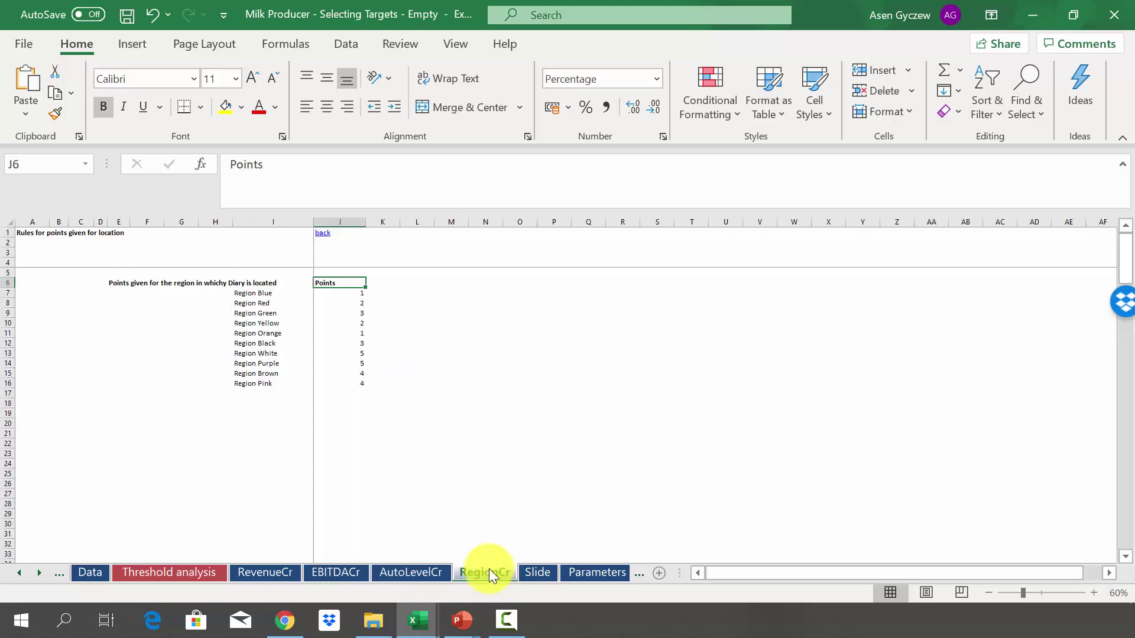
click(89, 572)
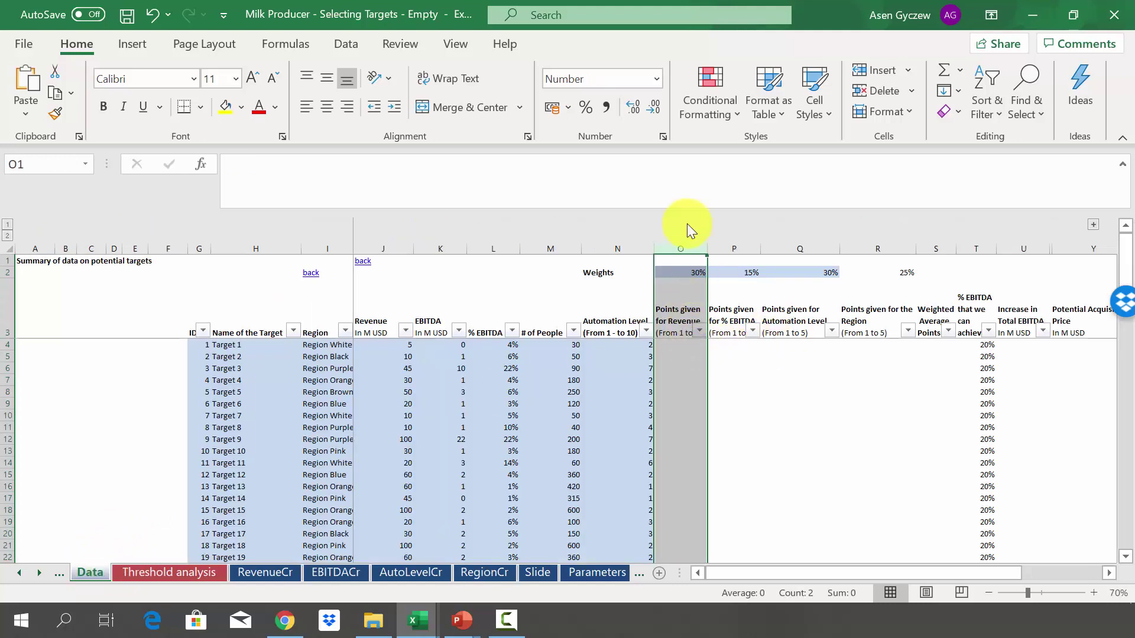
Step: Go over the Data columns that need calculating, from points per criterion and Weighted Average Points to Increase in Total EBITDA and Potential Acquisition Price
click(680, 248)
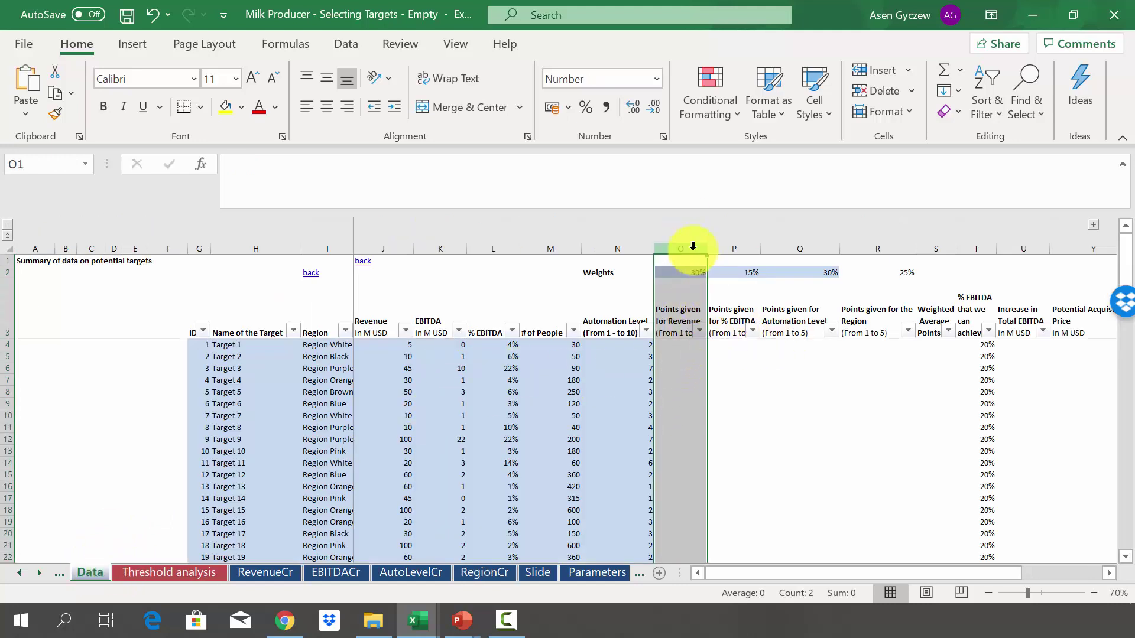
click(869, 247)
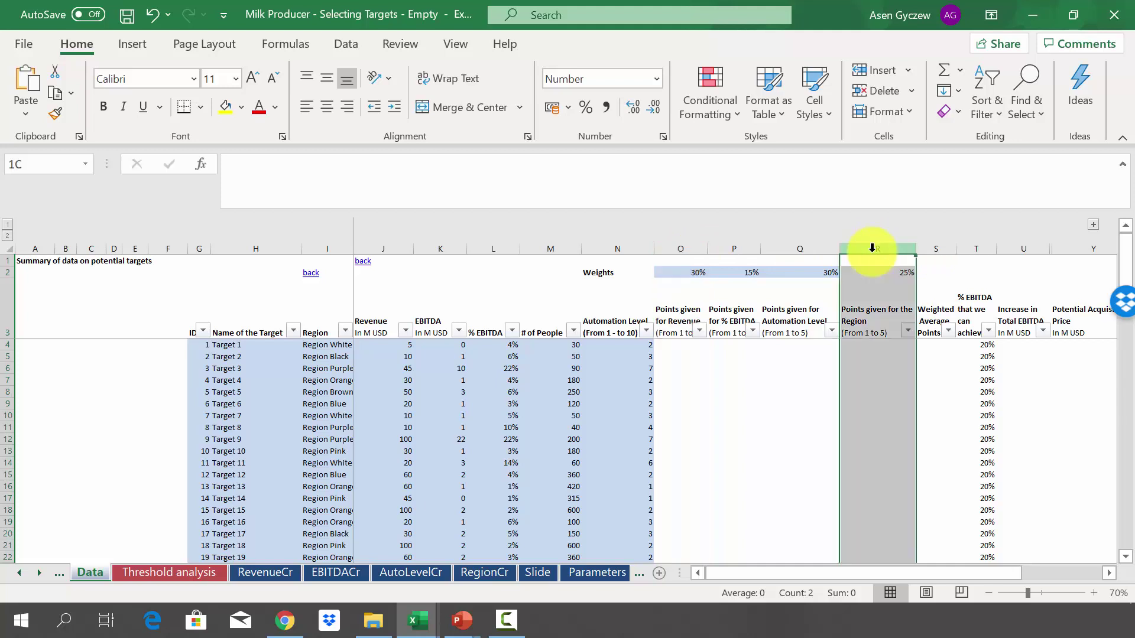
click(941, 247)
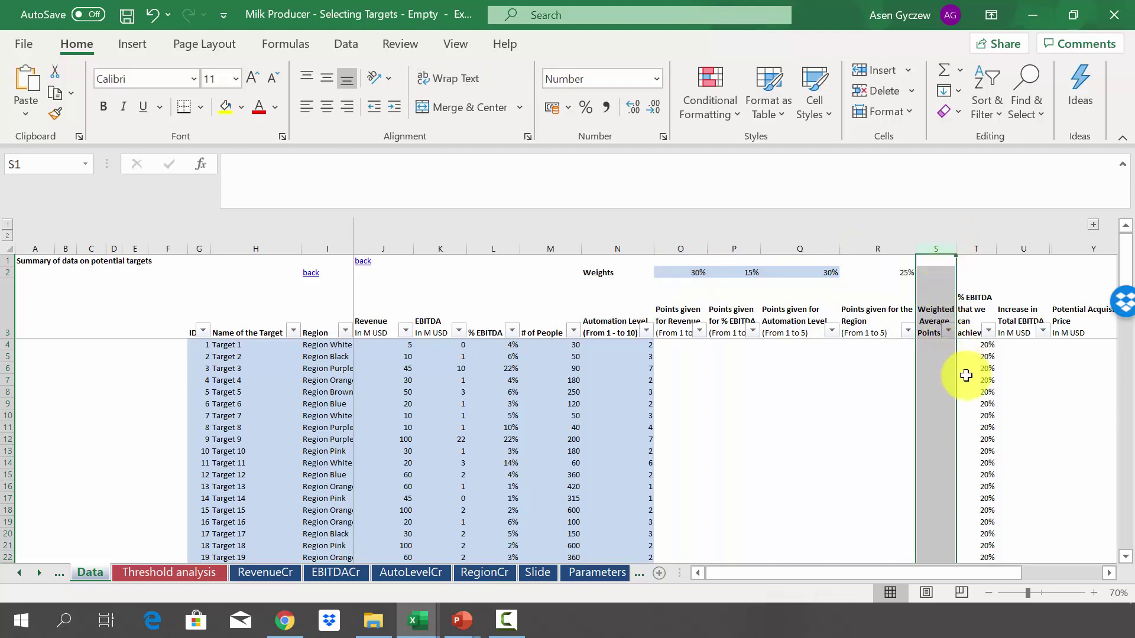
click(1007, 356)
click(1023, 248)
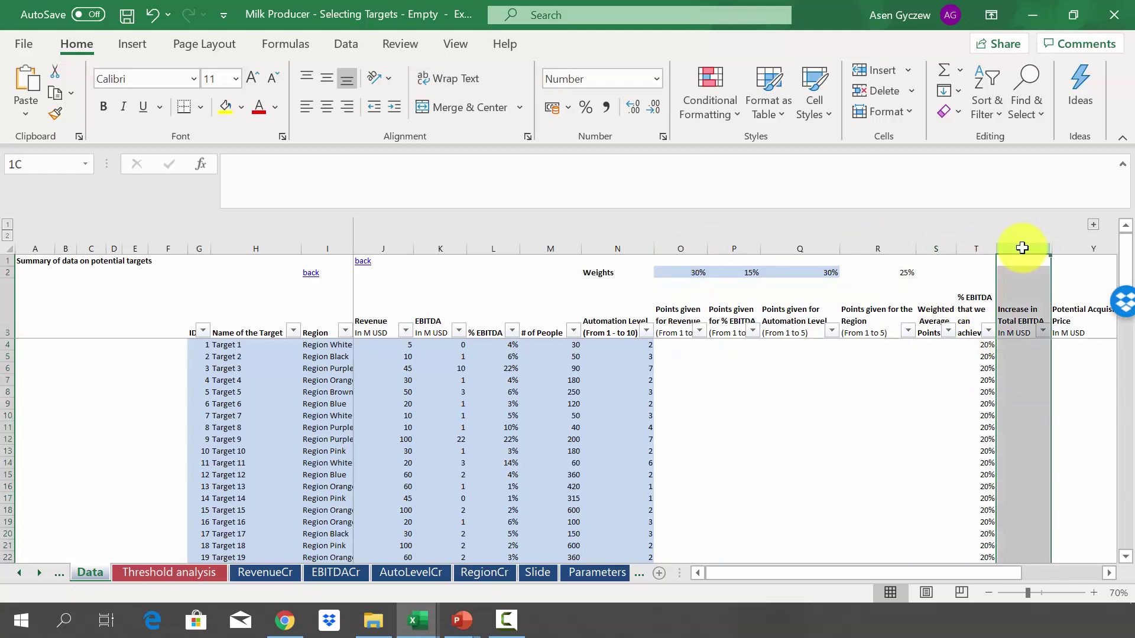
click(1064, 250)
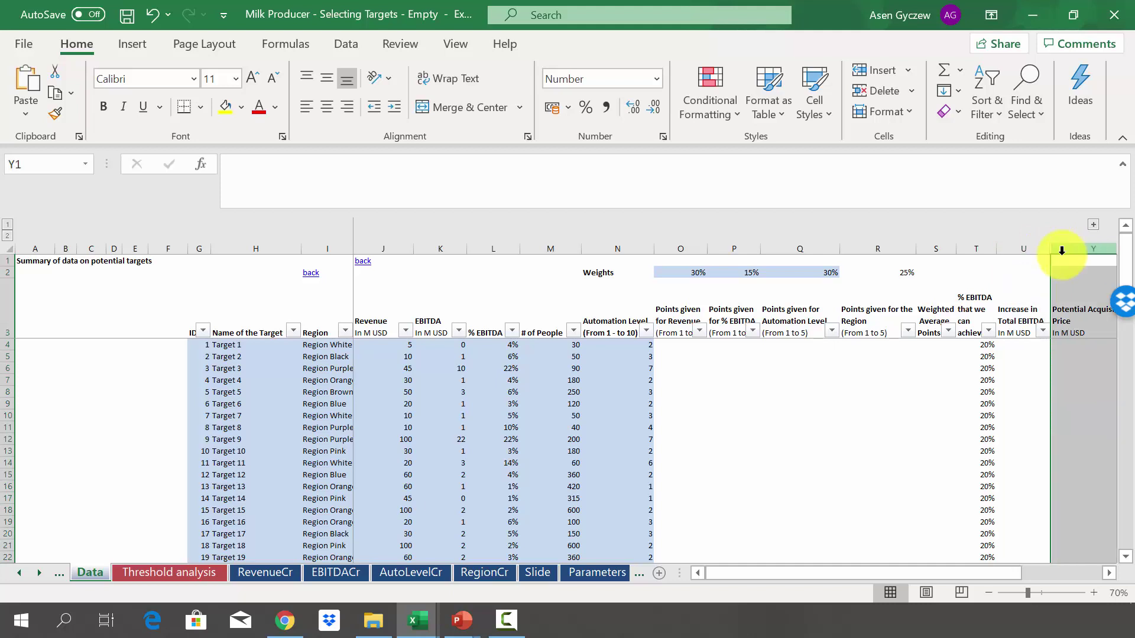
click(724, 411)
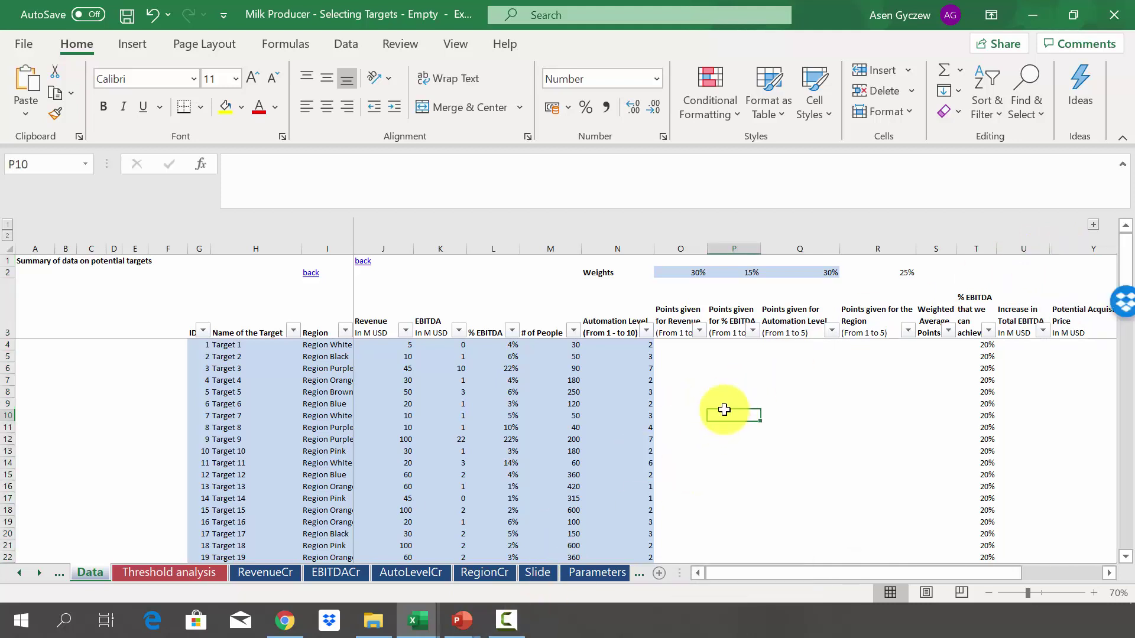
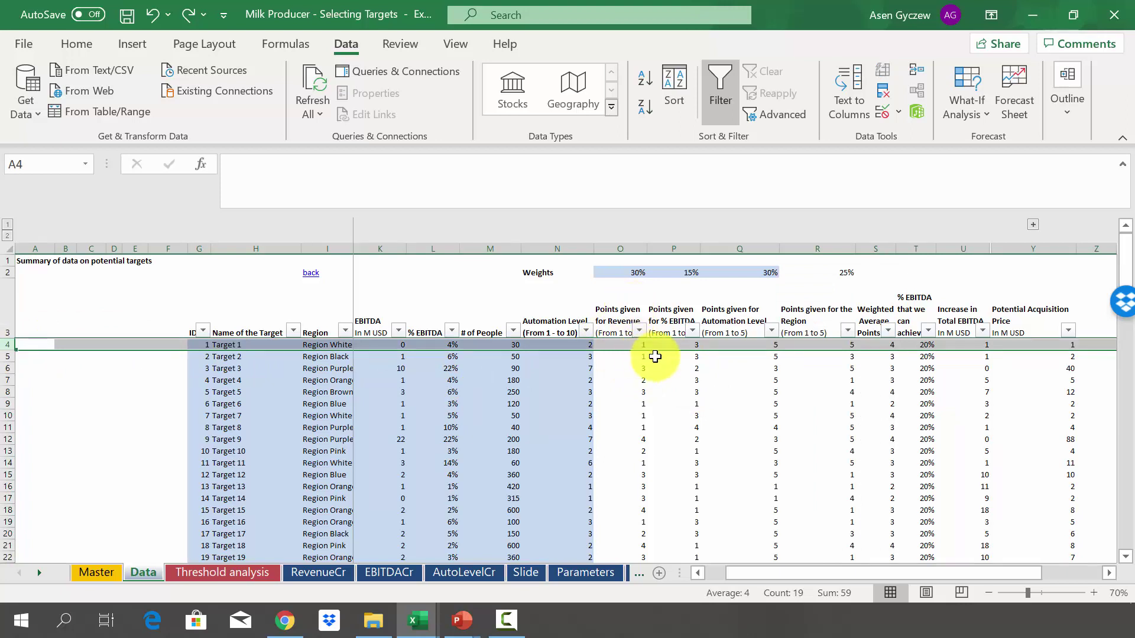
Step: Inspect Target 1's VLOOKUP formulas for the % EBITDA, automation level and region points, including the automation level input
click(659, 345)
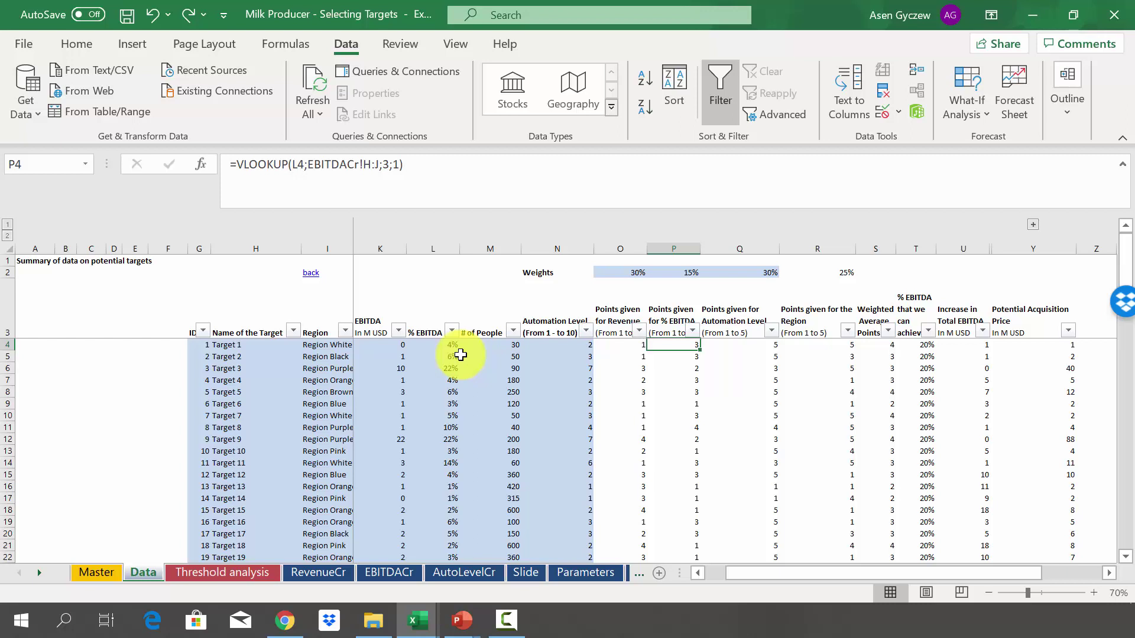
click(762, 345)
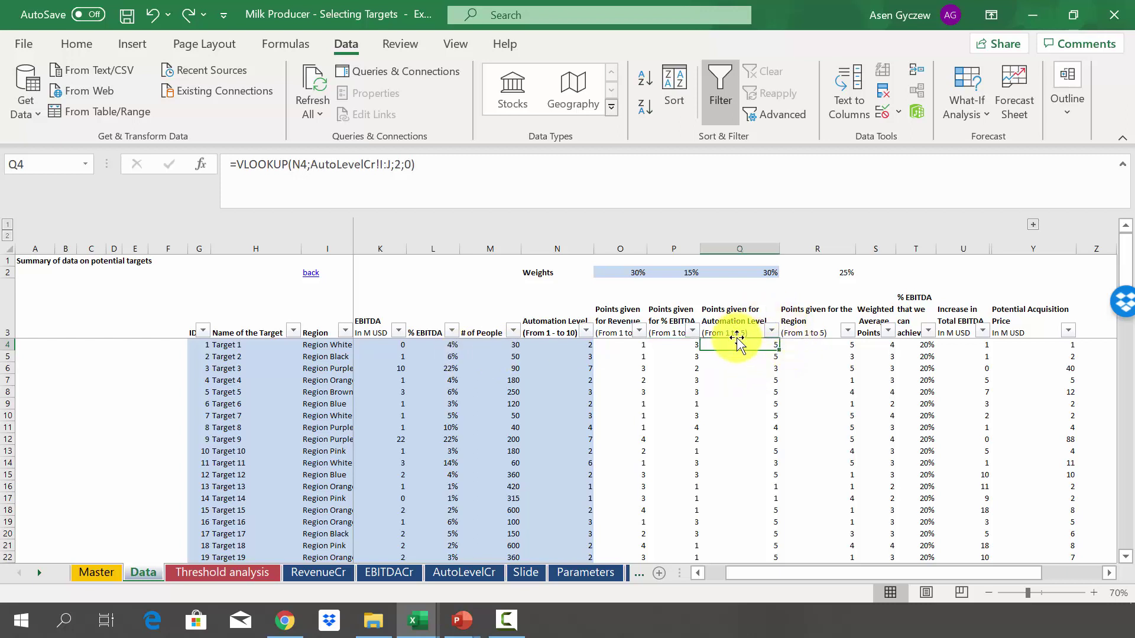
click(557, 345)
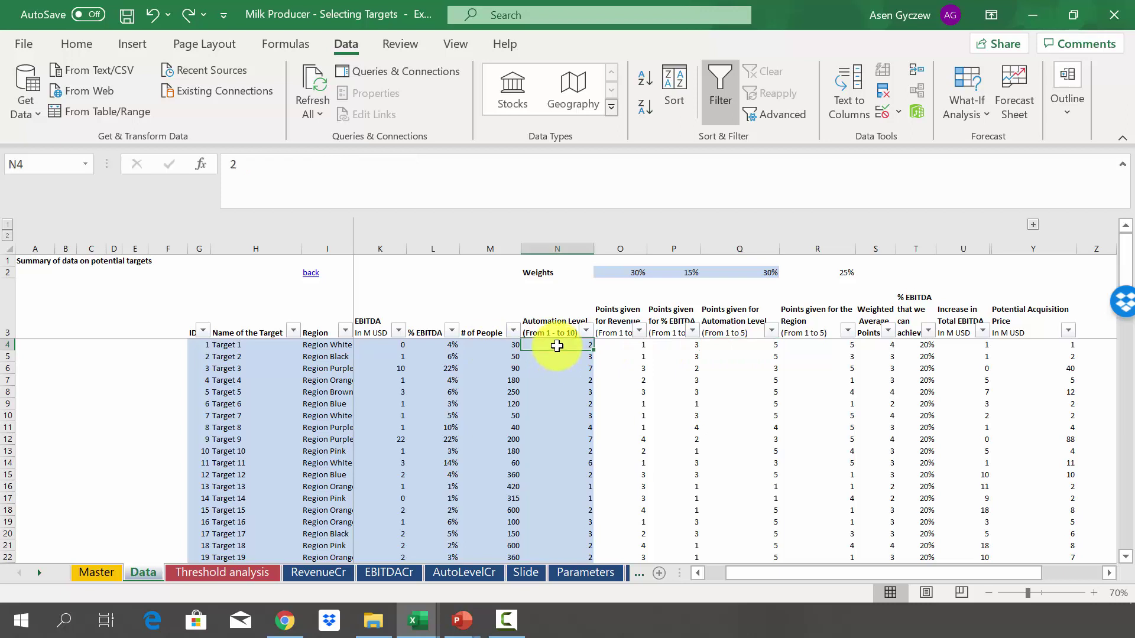
click(758, 347)
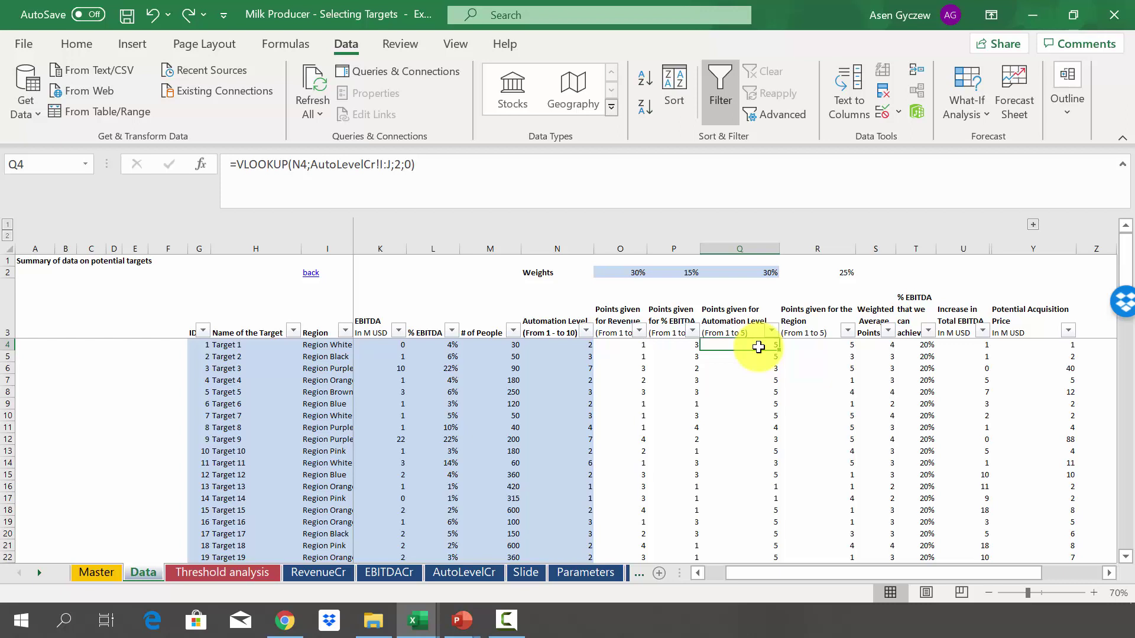
click(821, 348)
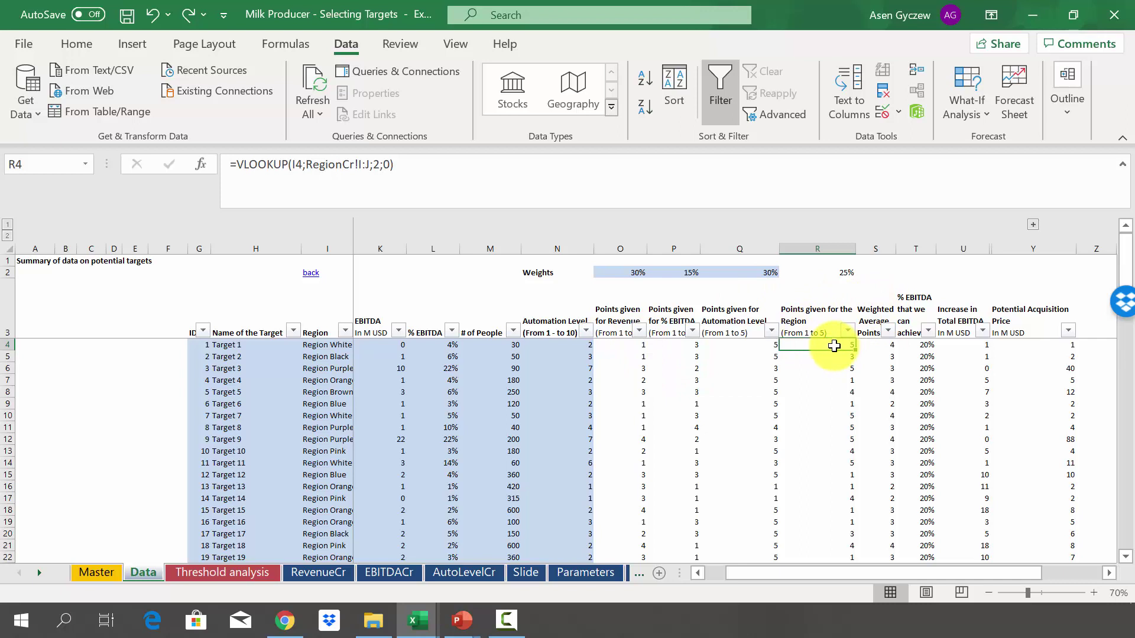
Step: Inspect the SUMPRODUCT formula in the Weighted Average Points column and the row 2 weights it refers to
click(880, 248)
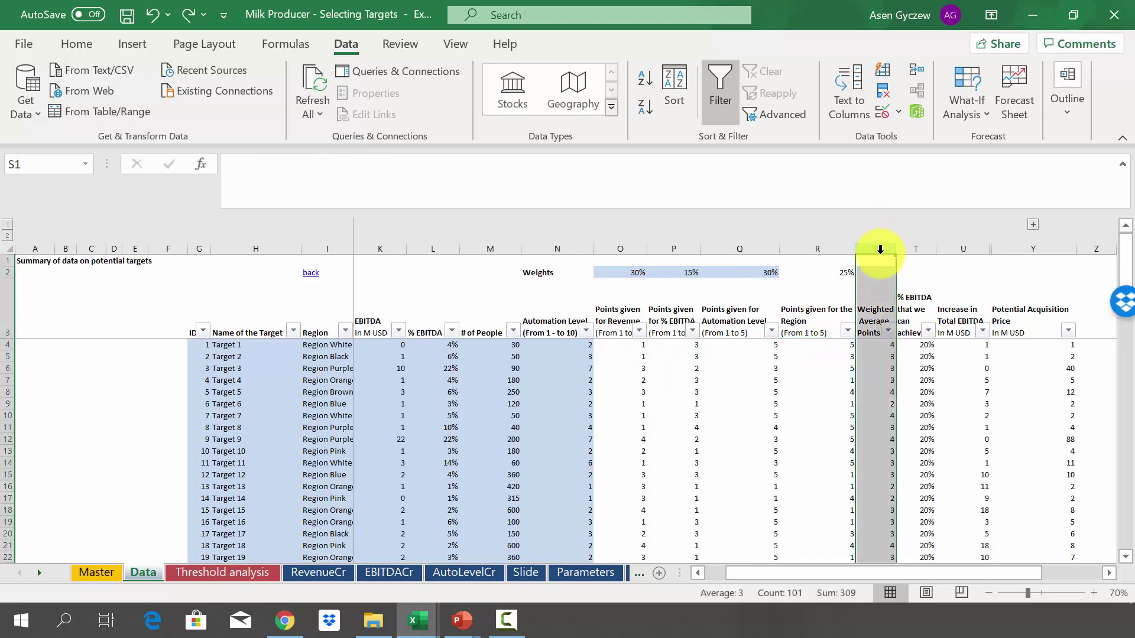
click(881, 345)
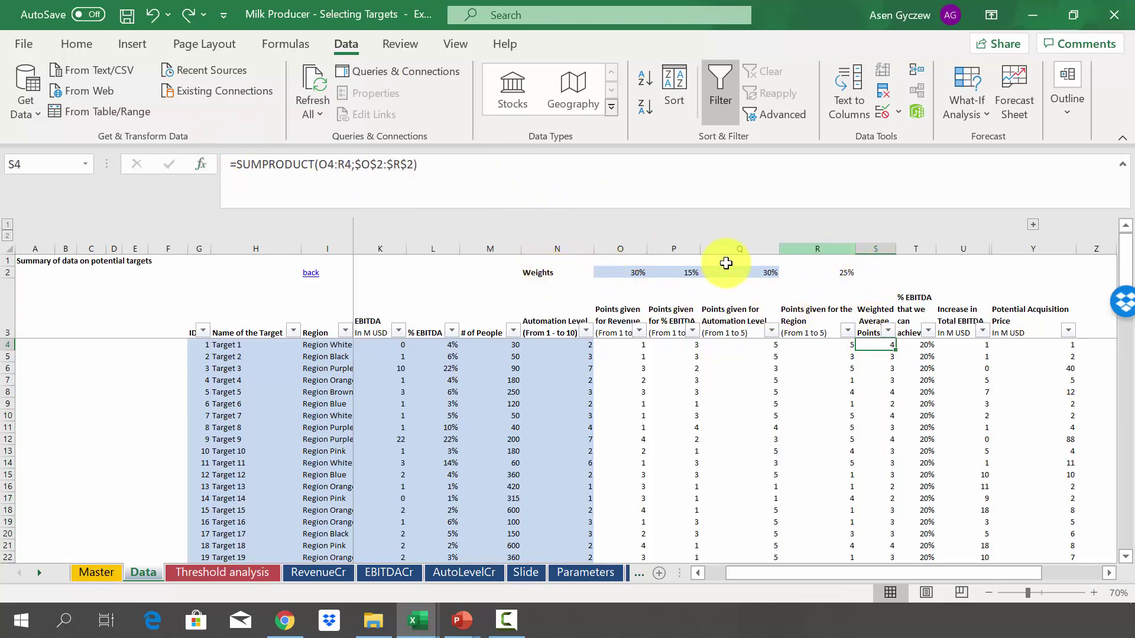
click(631, 272)
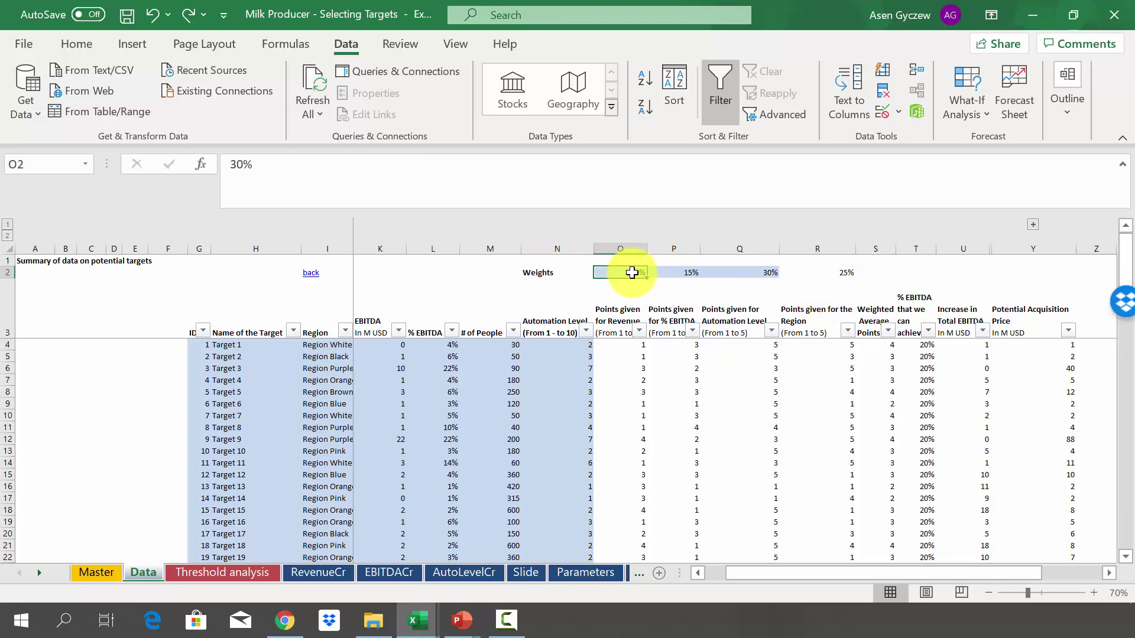
click(876, 355)
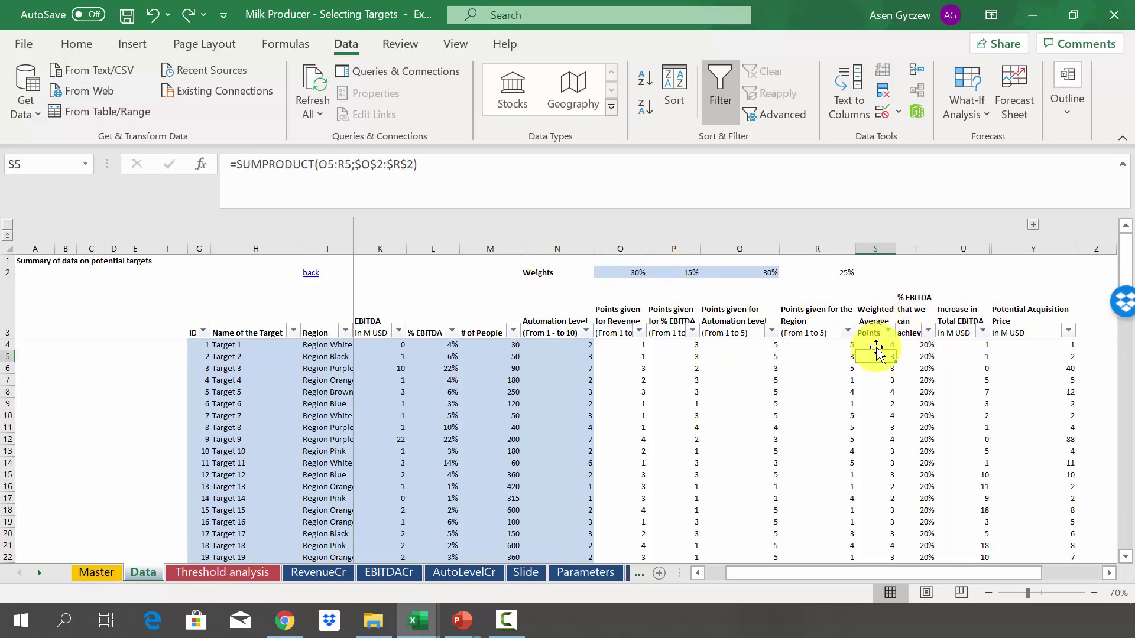
click(876, 345)
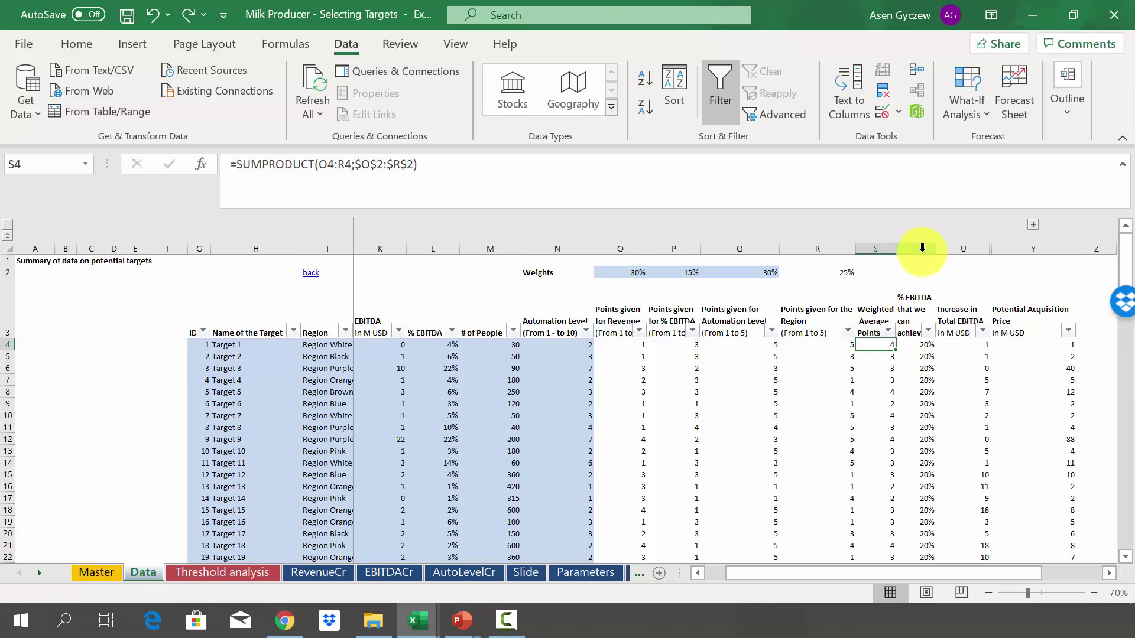
Step: Inspect Target 1's Increase in Total EBITDA formula against the other data in its row
click(959, 247)
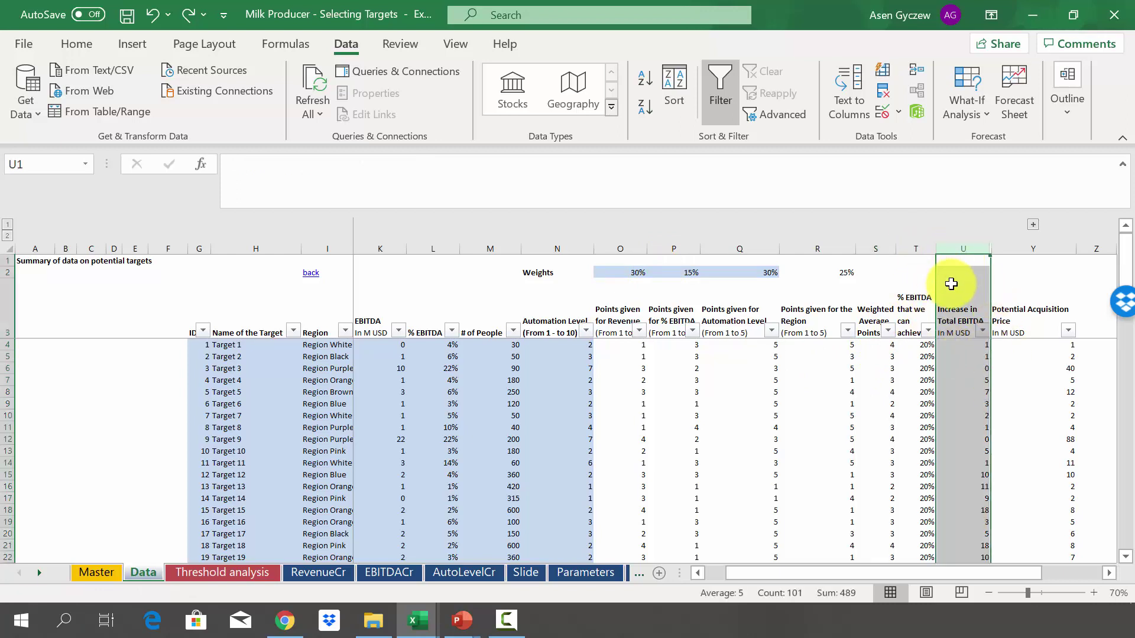
click(964, 345)
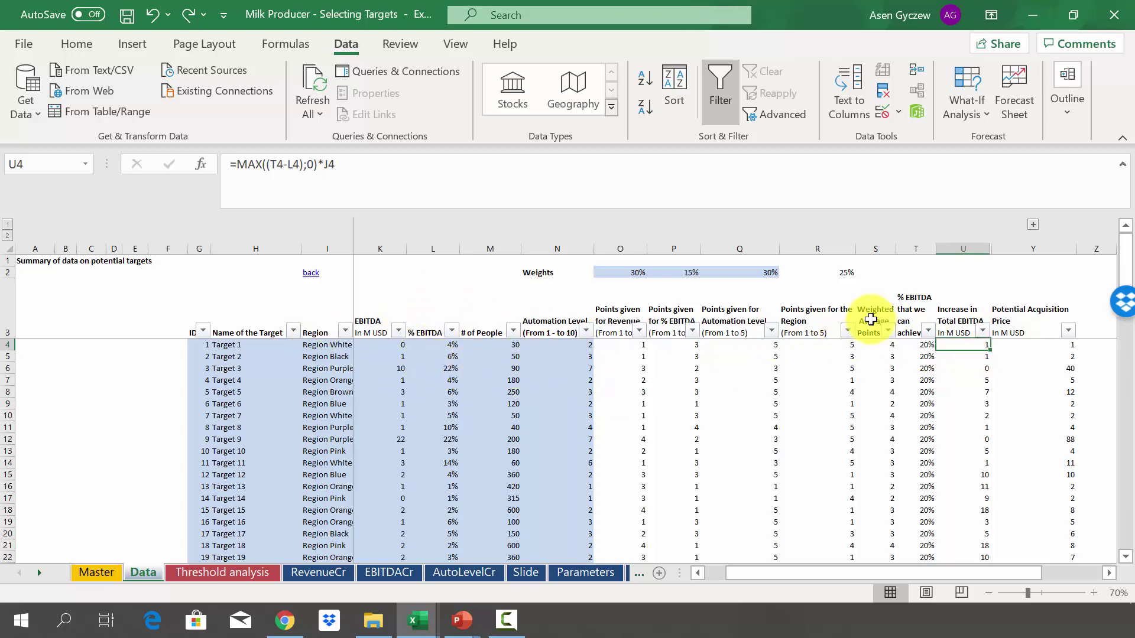
click(5, 344)
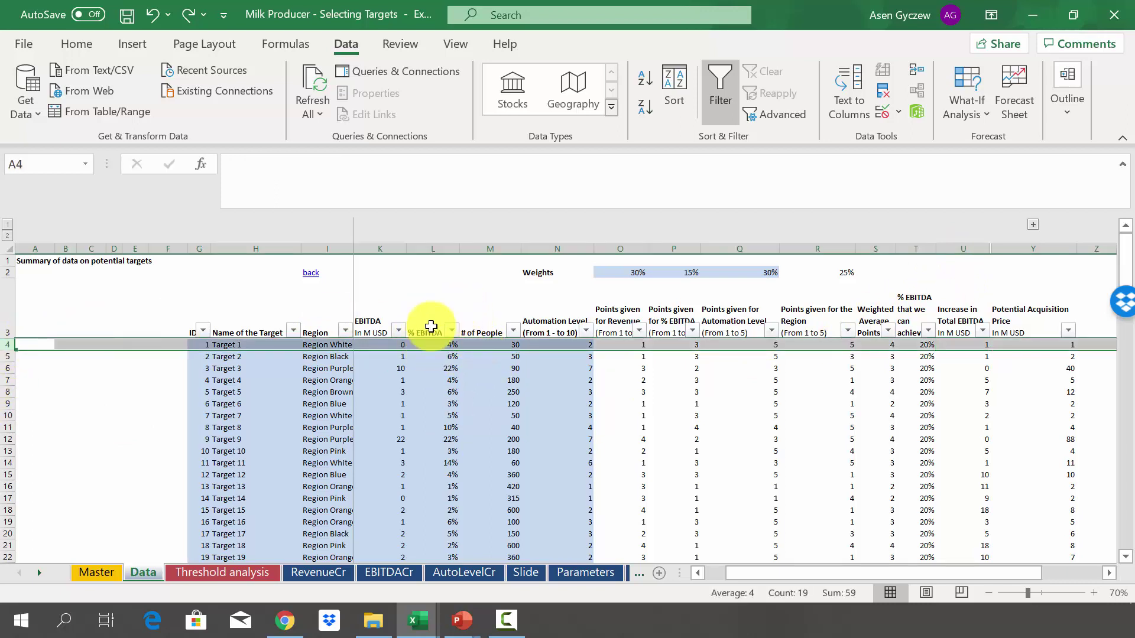
click(947, 344)
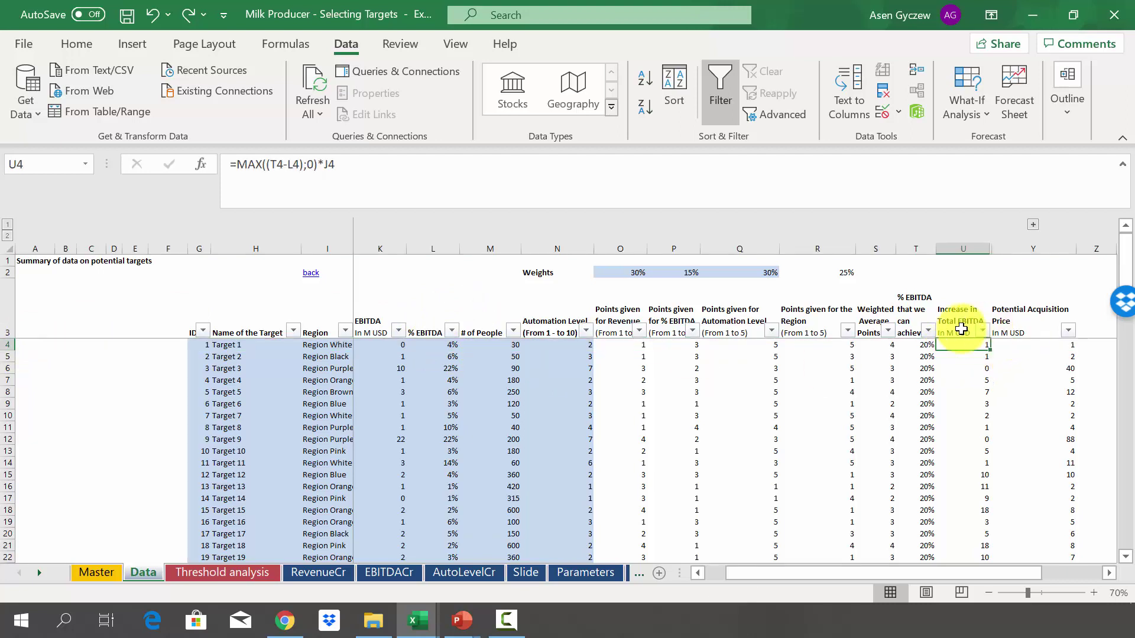
Step: Compare Target 12's row with Target 1's Increase in Total EBITDA formula
click(901, 474)
click(7, 475)
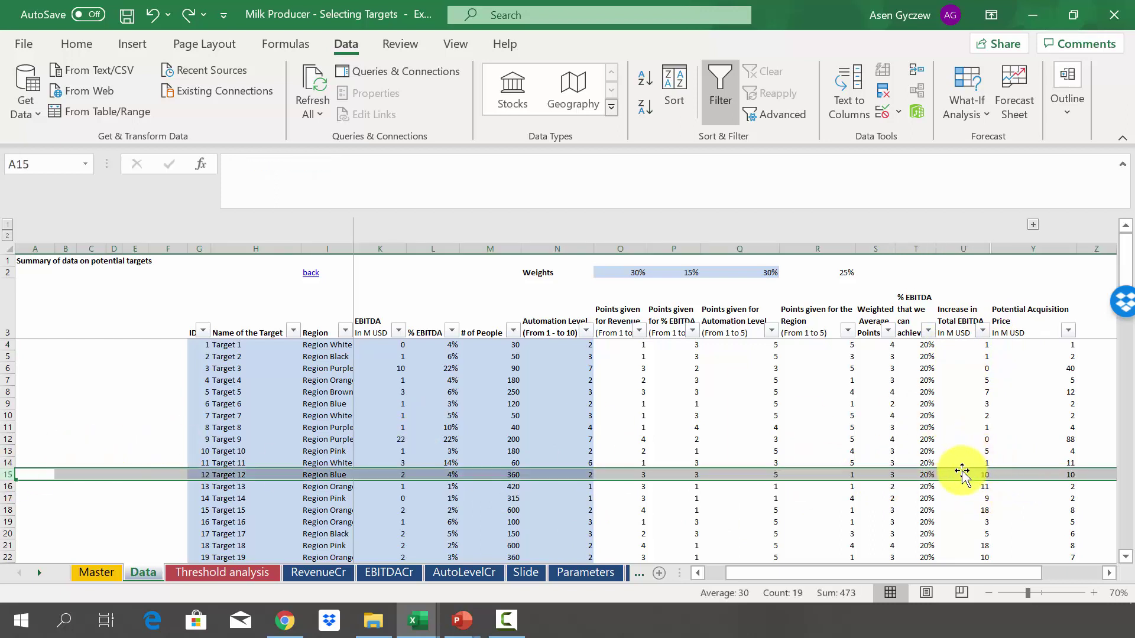
click(975, 345)
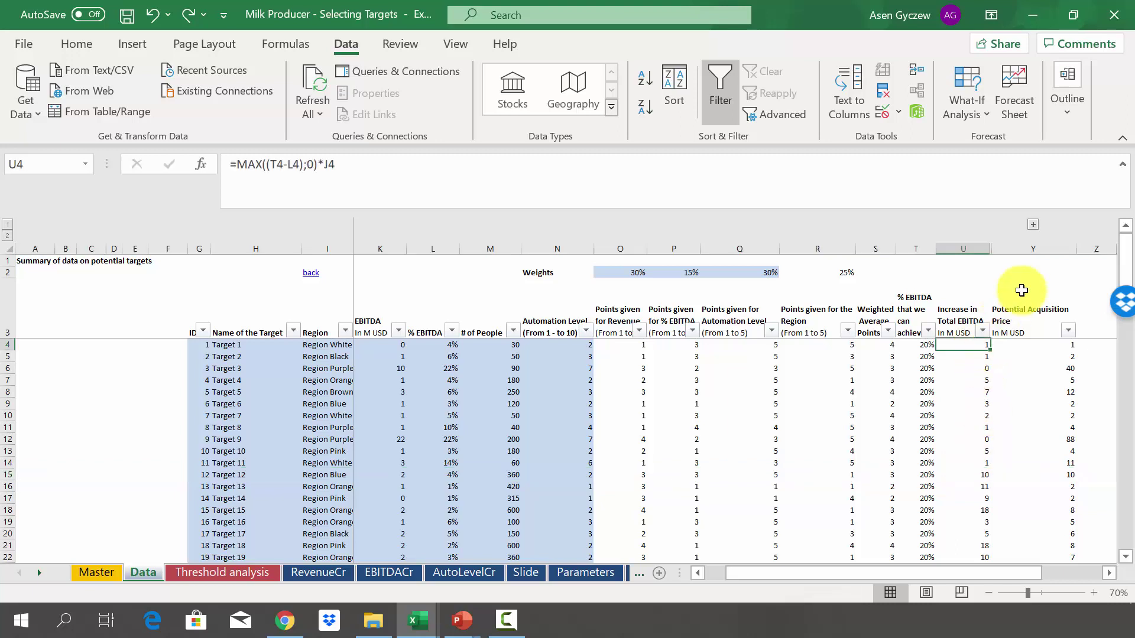
Step: Compare the Potential Acquisition Price column with the EBITDA column, using the rows of Target 3 and Target 9 as examples
click(1034, 249)
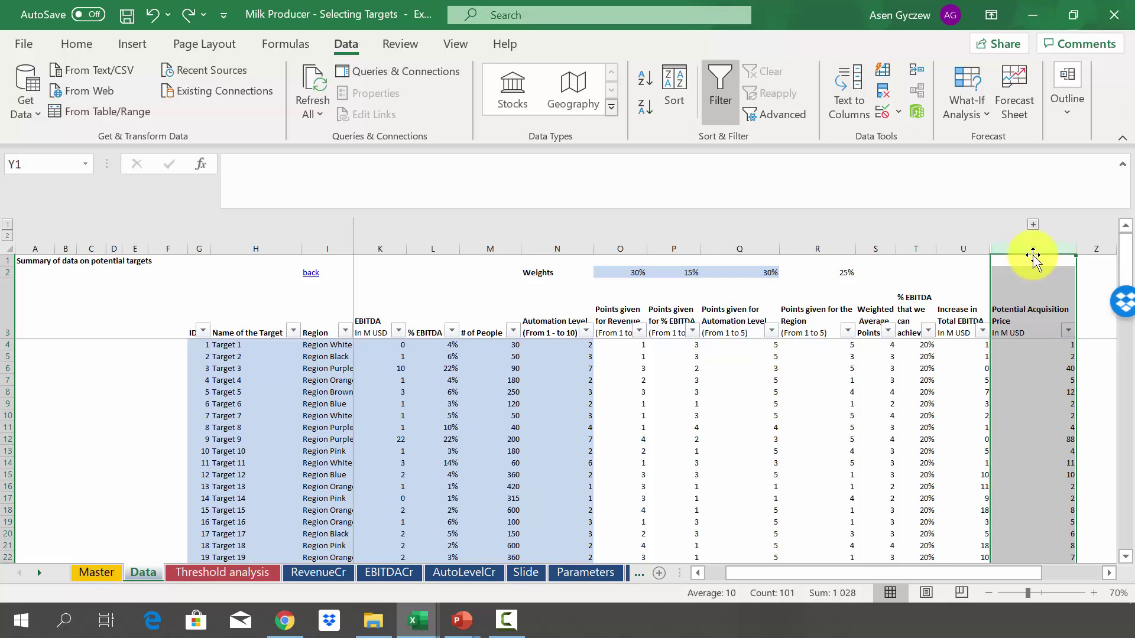
click(371, 247)
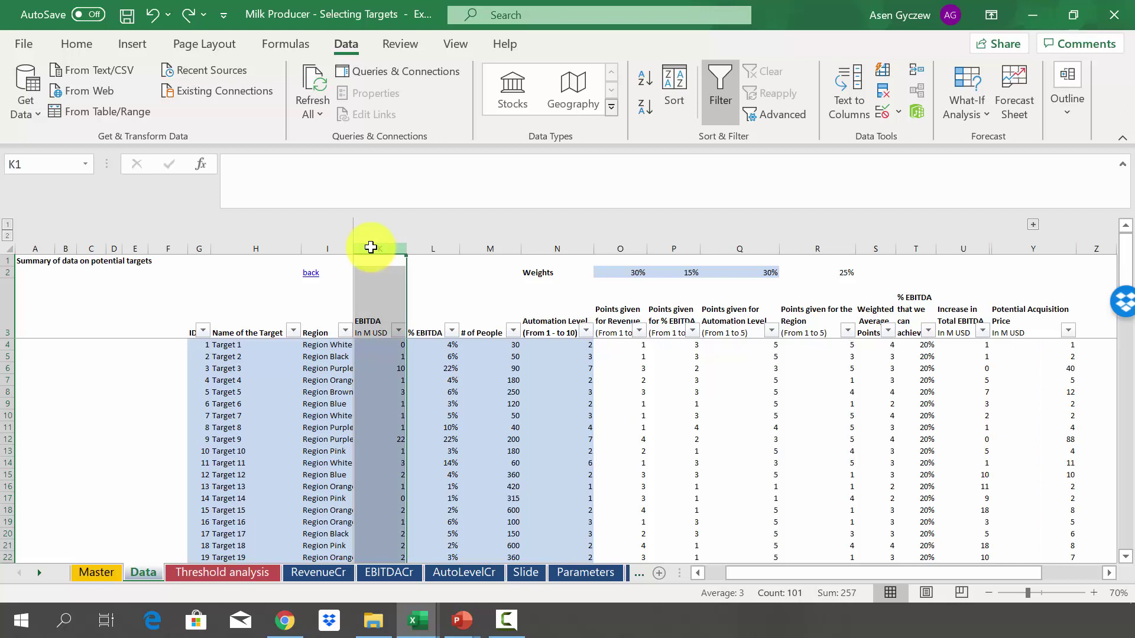
click(1042, 247)
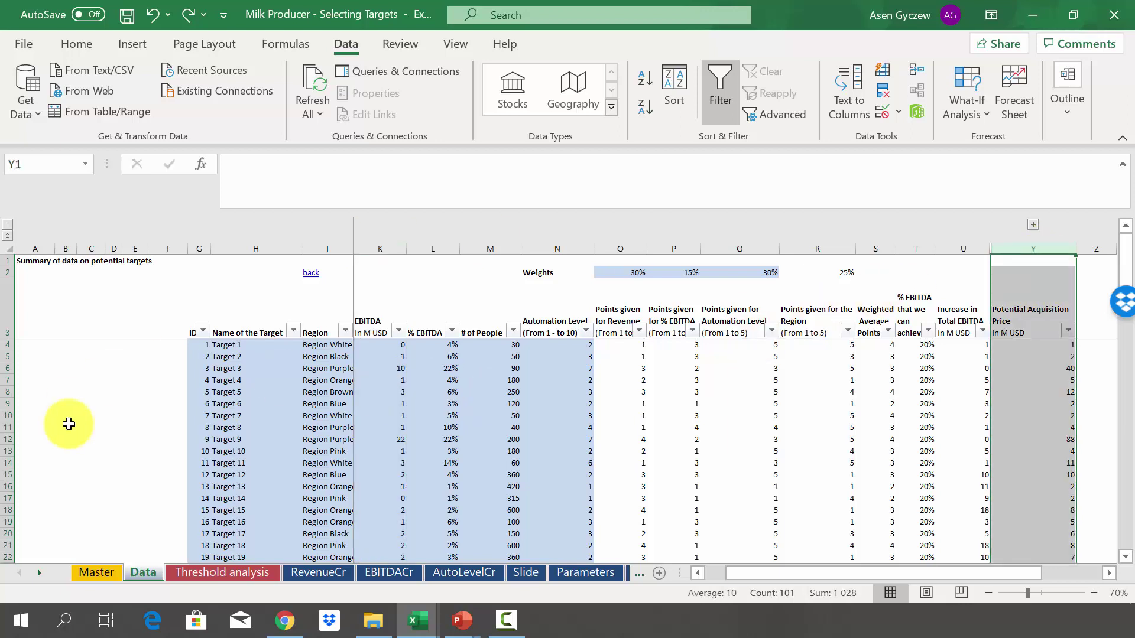
click(10, 370)
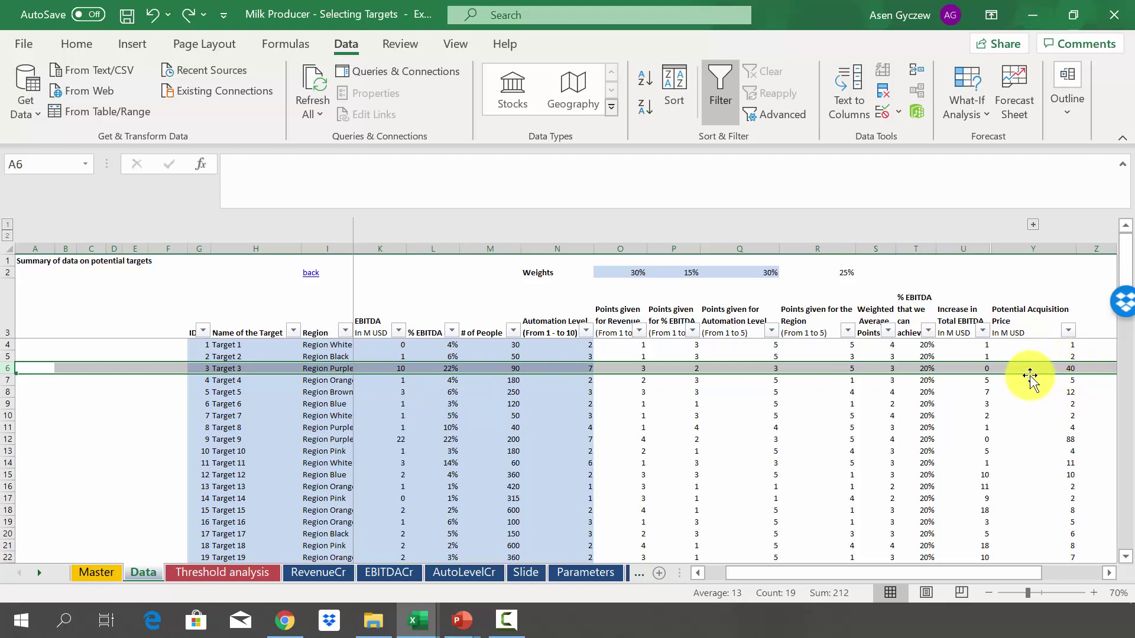
click(448, 439)
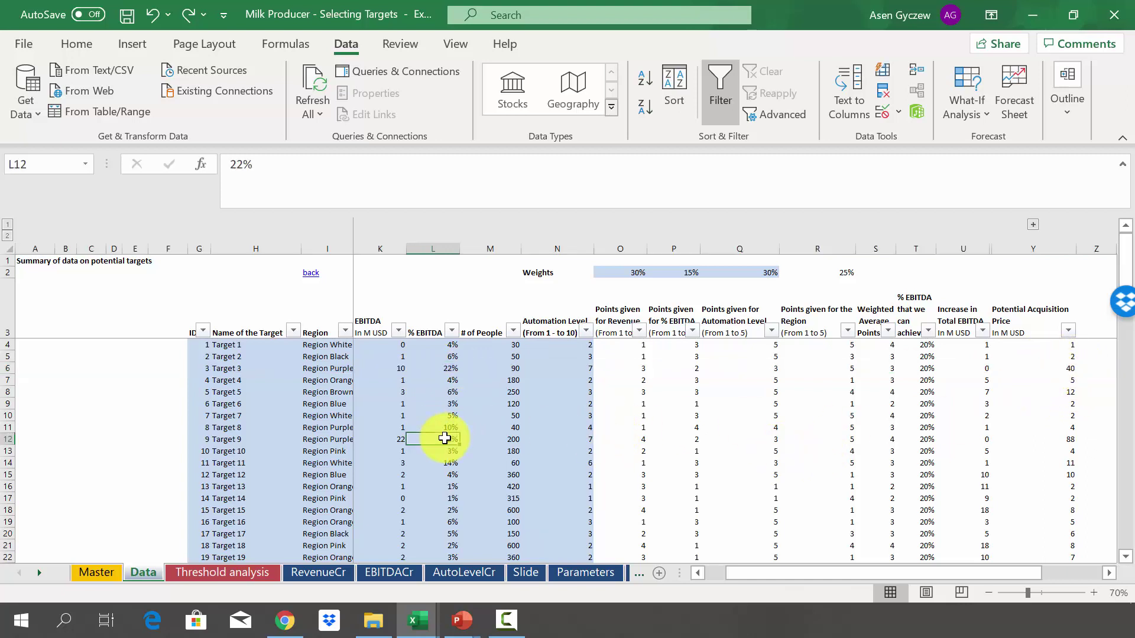
click(16, 443)
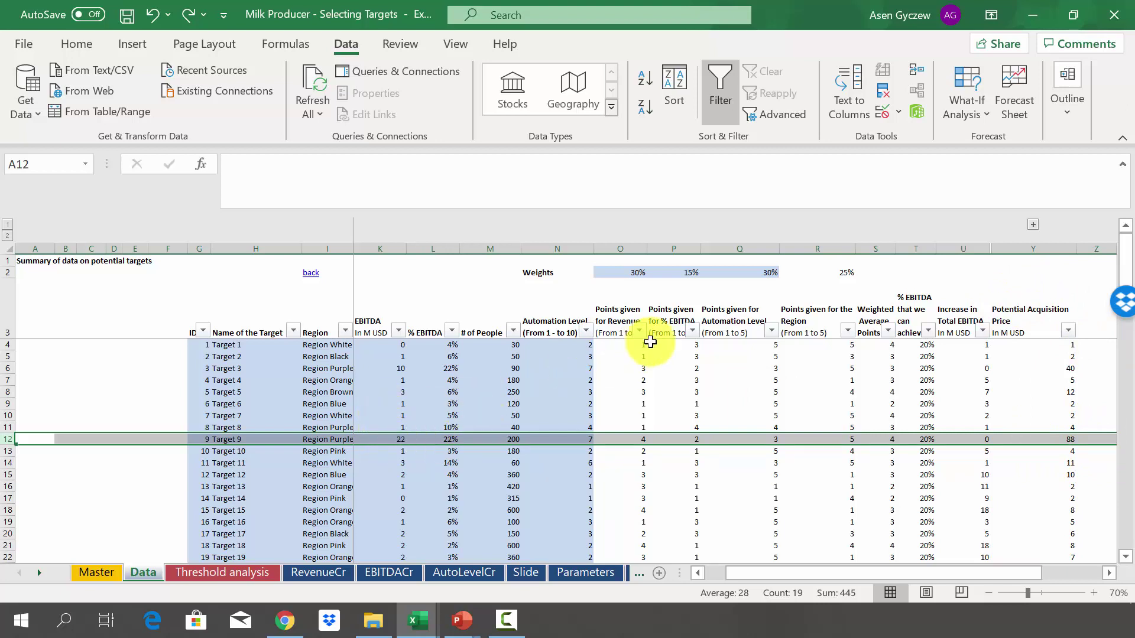
Step: Inspect Target 1's VLOOKUP formula for the revenue points against the threshold table on the RevenueCr sheet
click(710, 349)
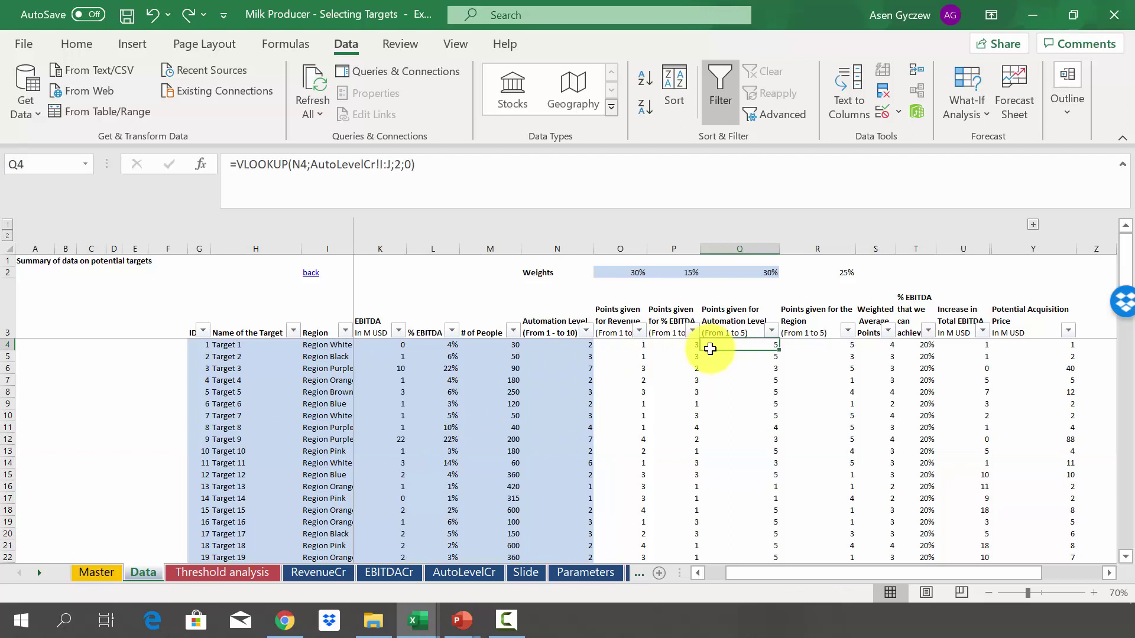
click(614, 345)
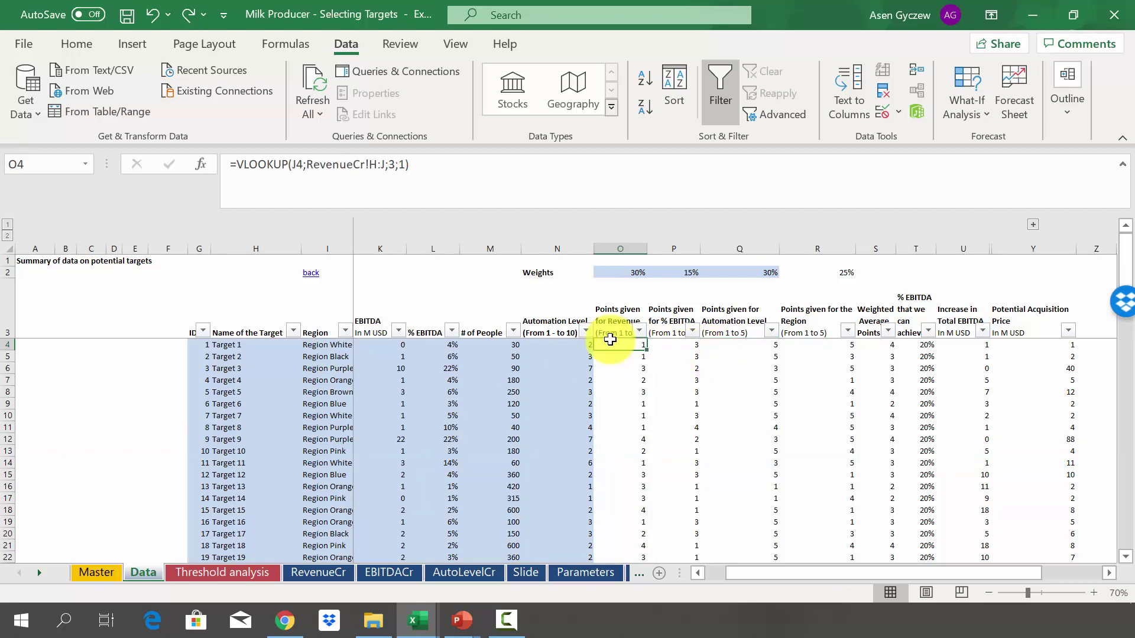
click(618, 245)
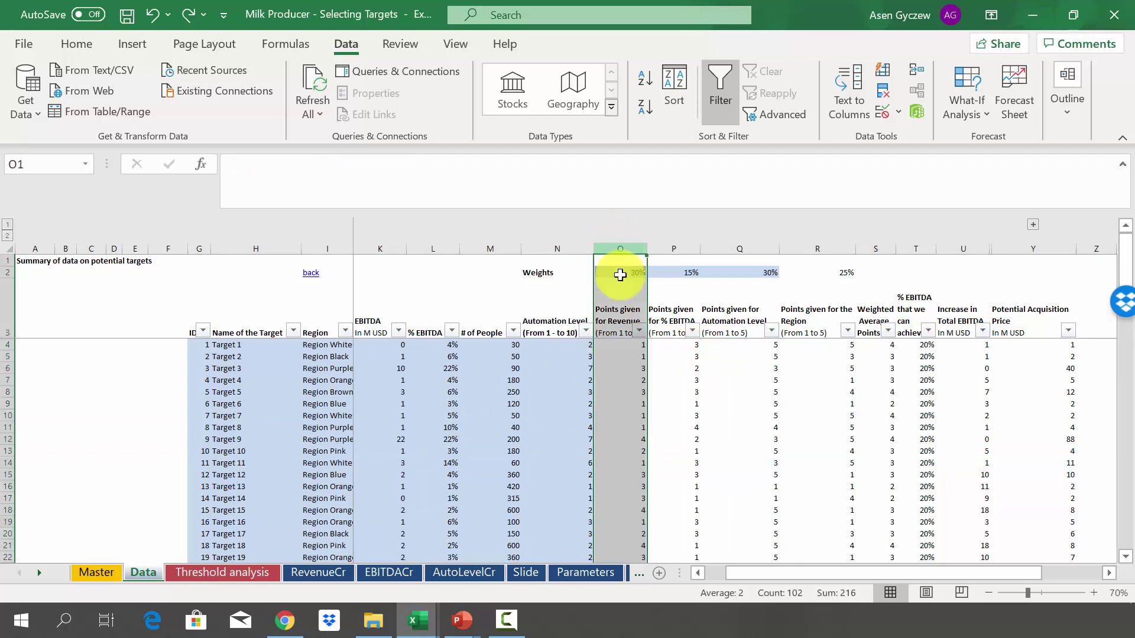
click(624, 345)
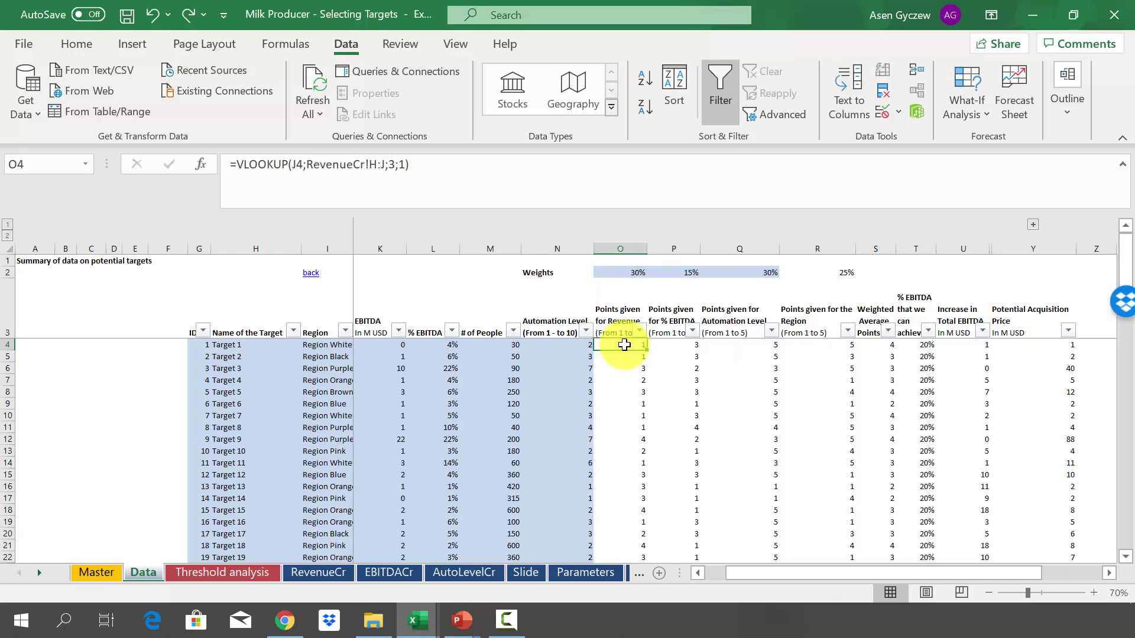
click(316, 570)
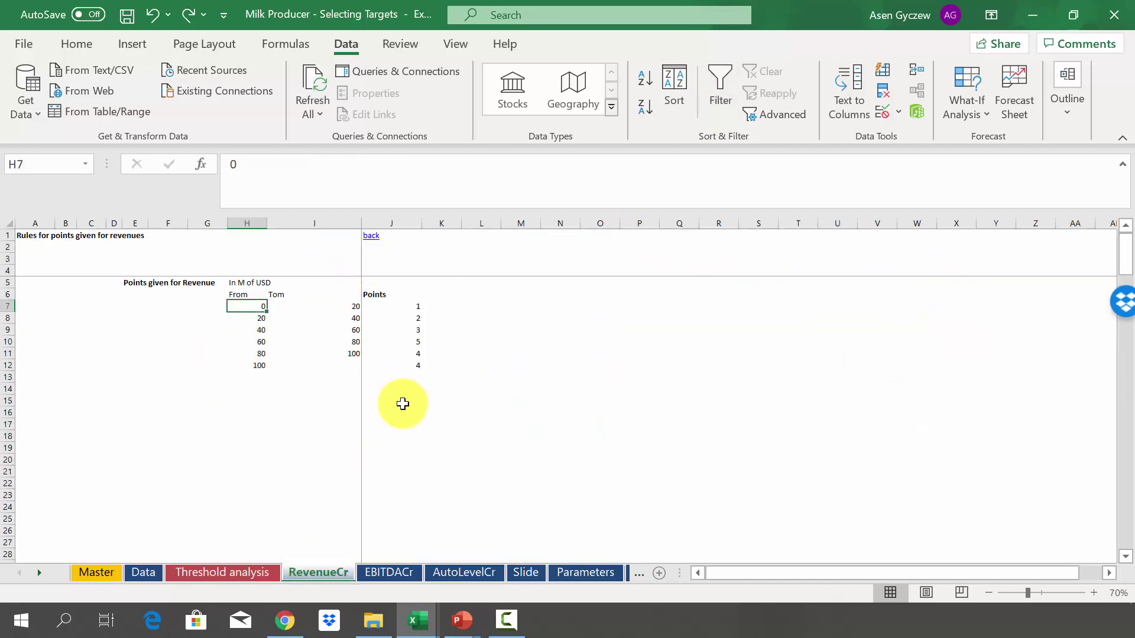
click(142, 571)
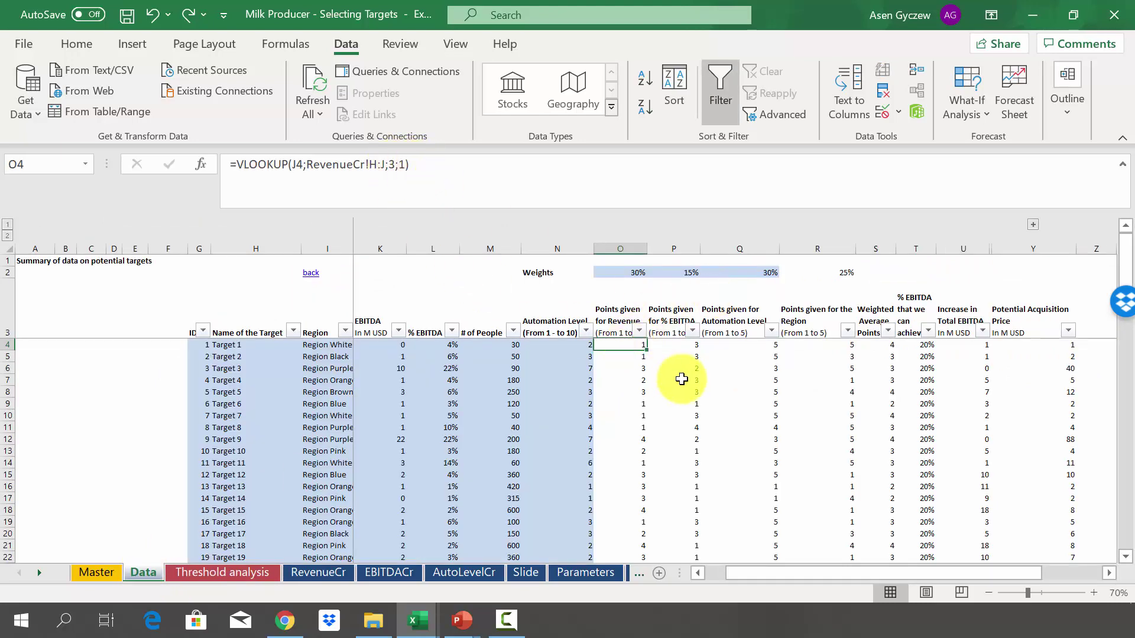
Step: Check the automation level VLOOKUP against the points table on AutoLevelCr, and inspect Target 2's region points formula on the Data sheet
click(739, 345)
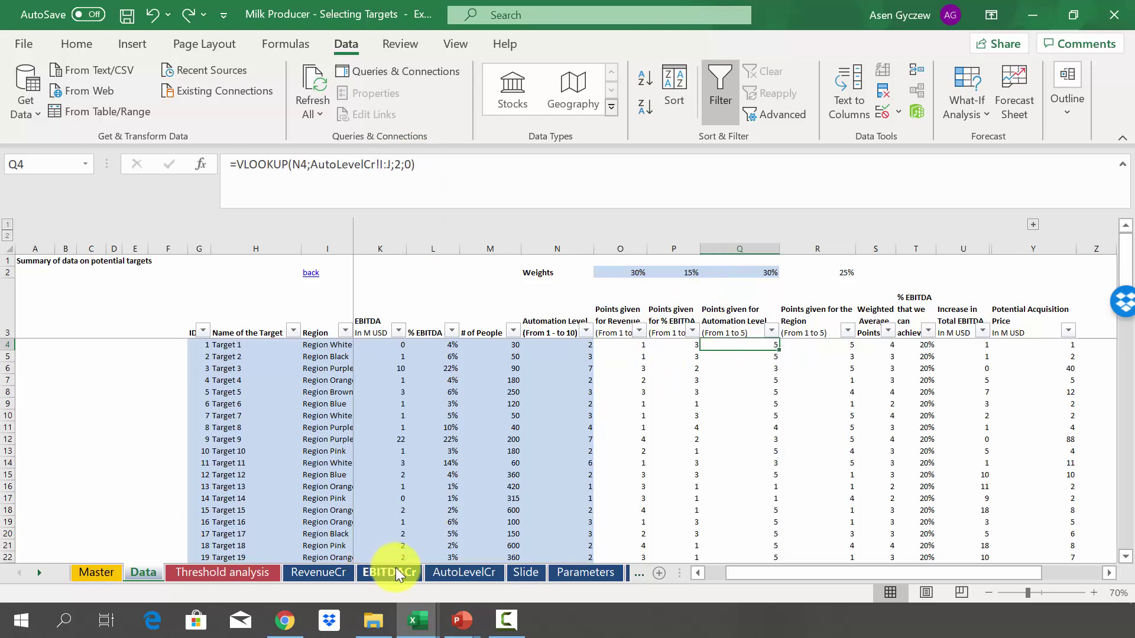
click(481, 571)
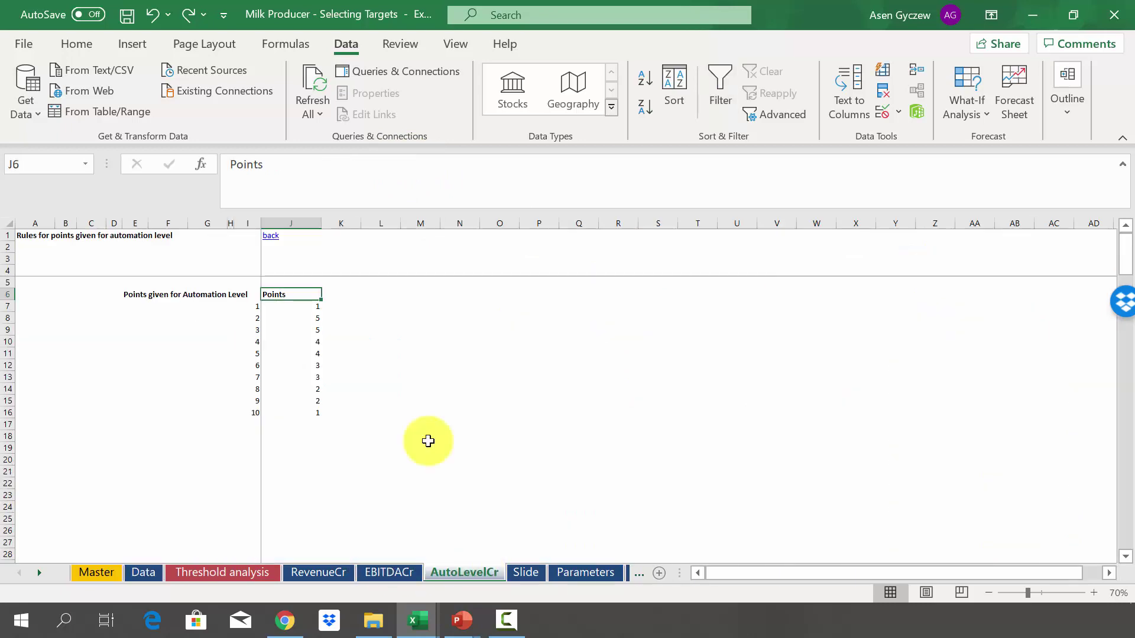
click(143, 572)
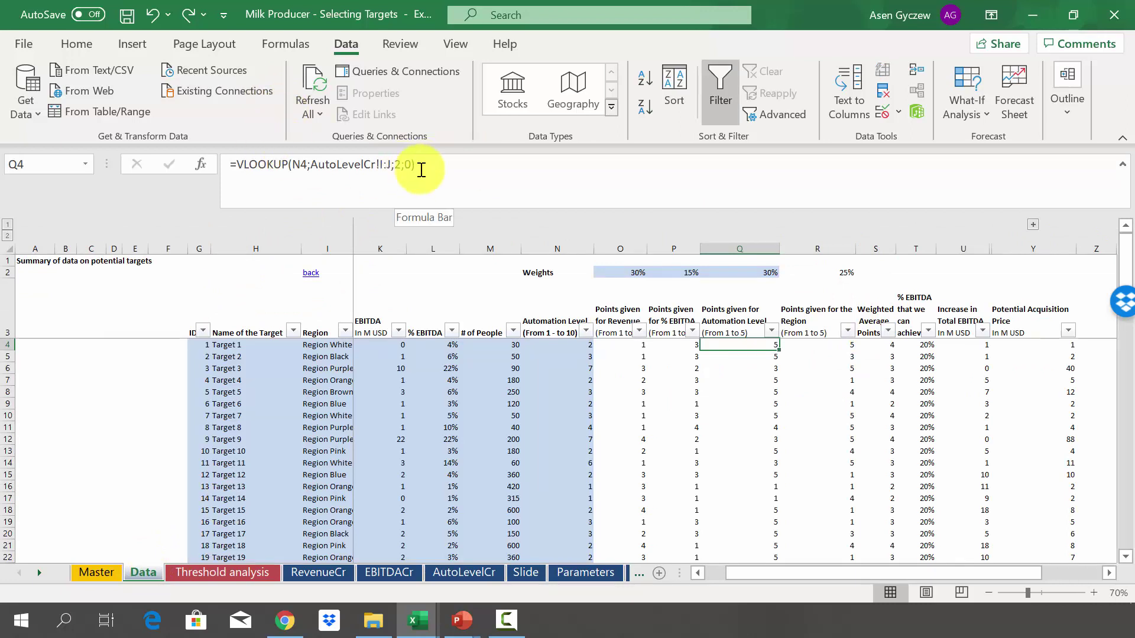
click(826, 352)
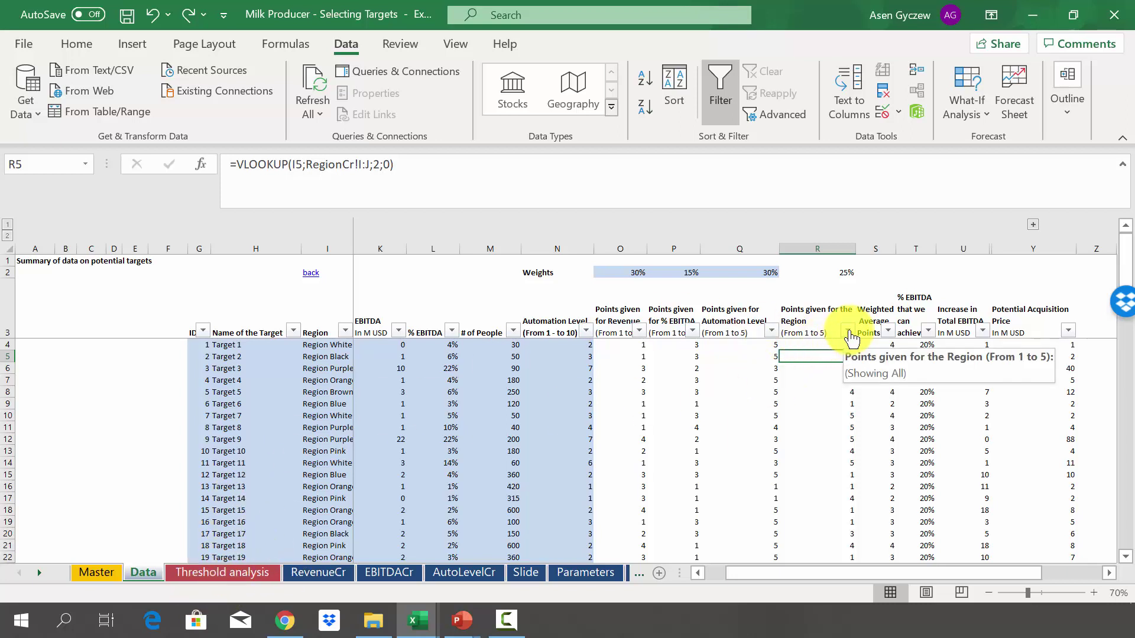
Step: Sort the whole target table on the Data sheet by Weighted Average Points from largest to smallest
click(672, 429)
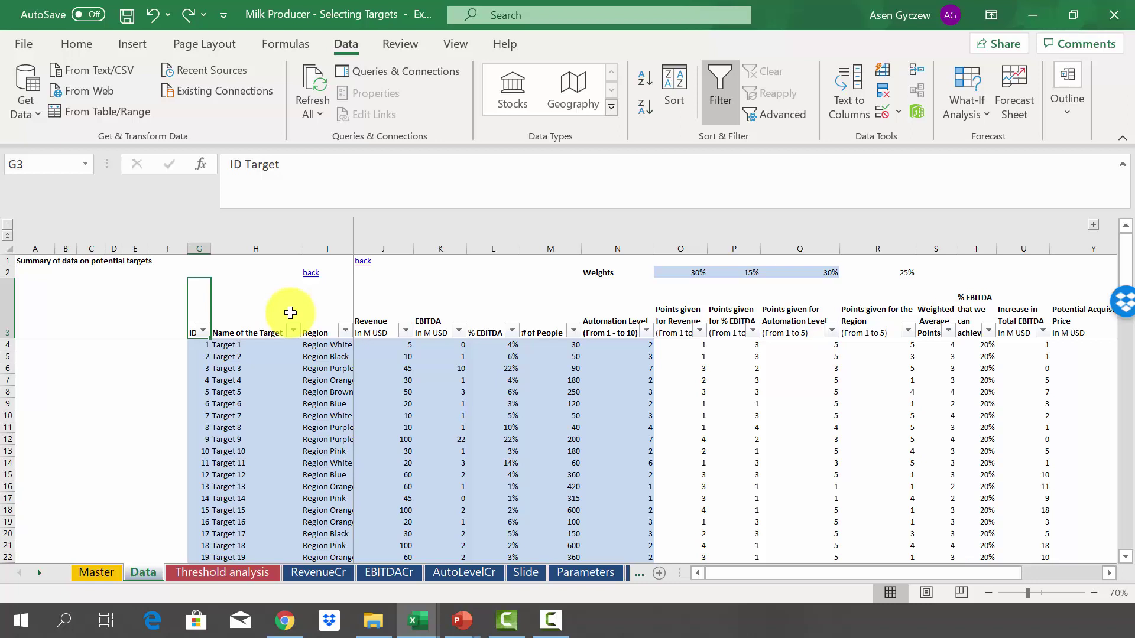
key(ctrl+shift+Right)
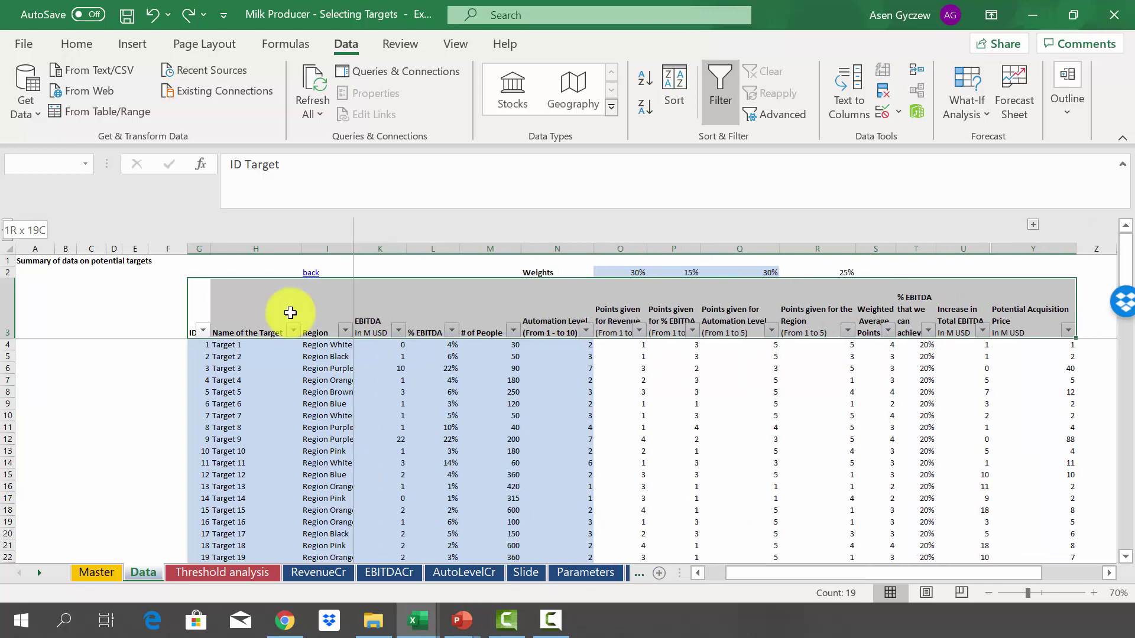
key(ctrl+shift+Down)
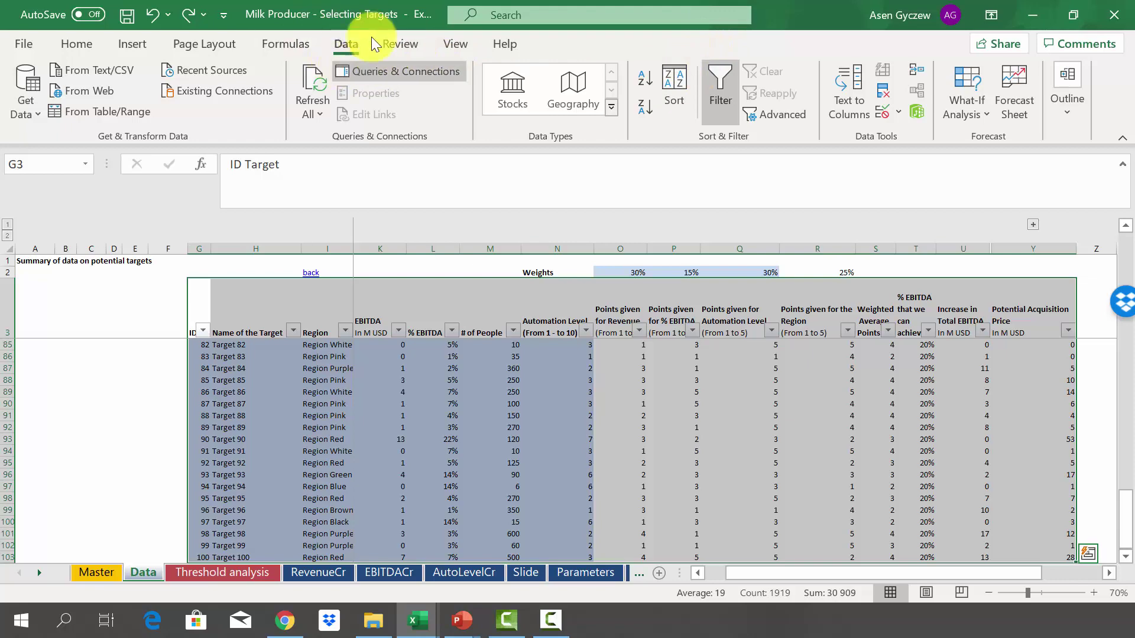
click(680, 90)
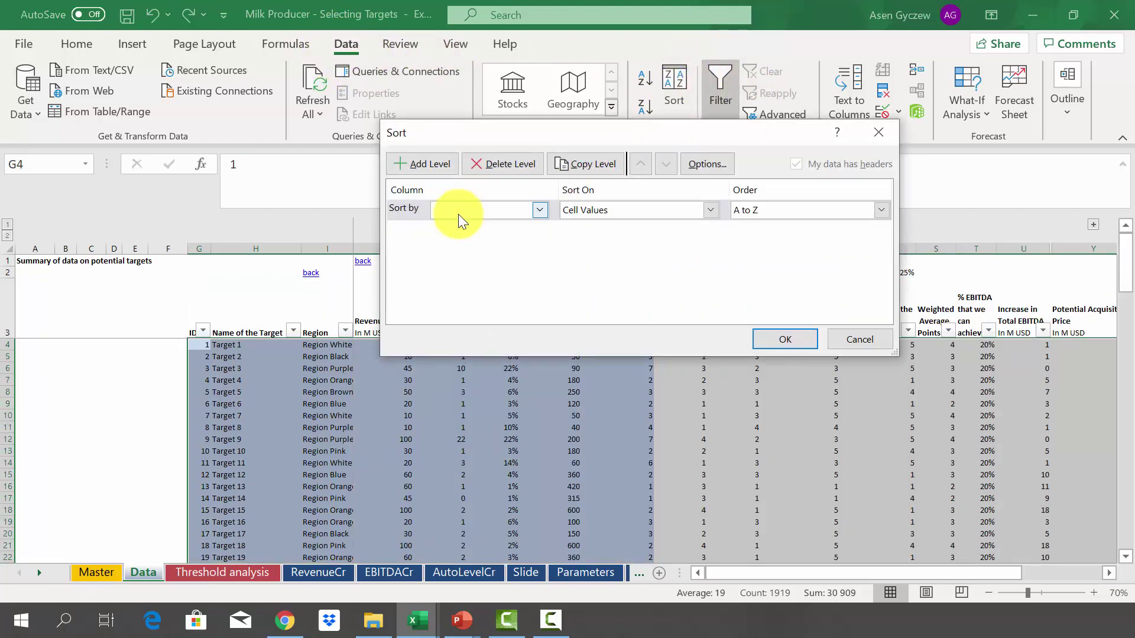
click(458, 214)
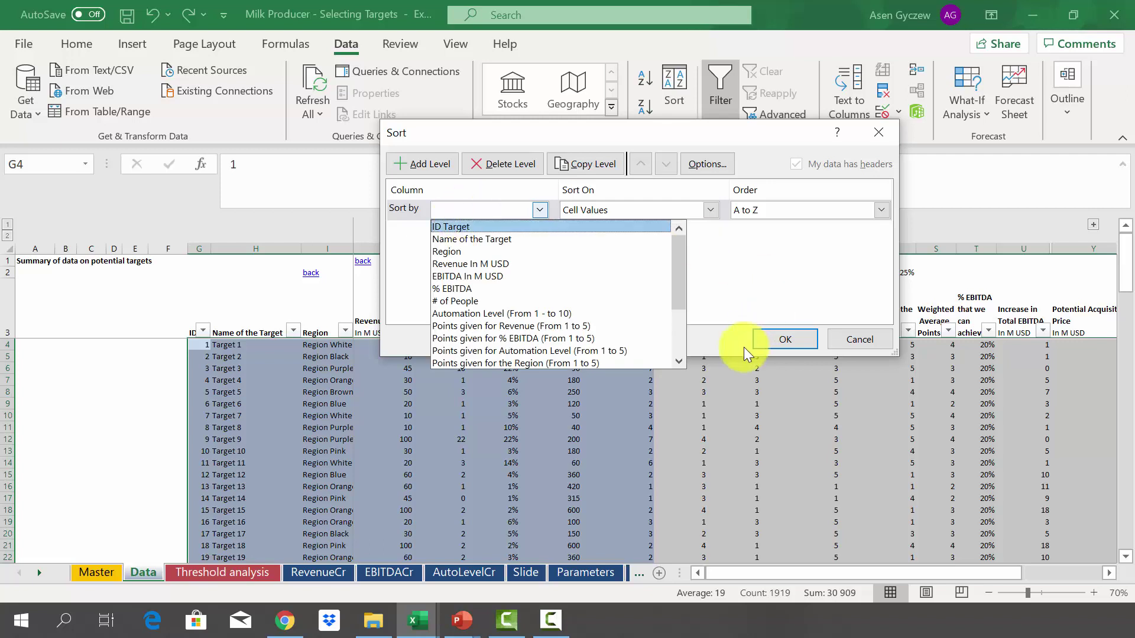
click(678, 361)
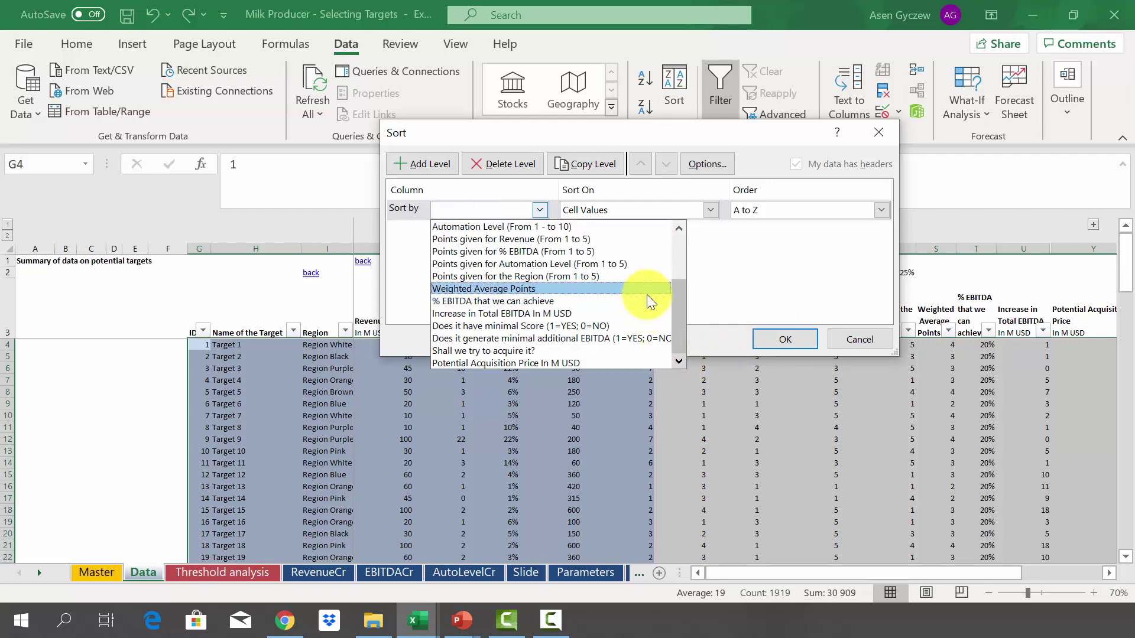
click(647, 294)
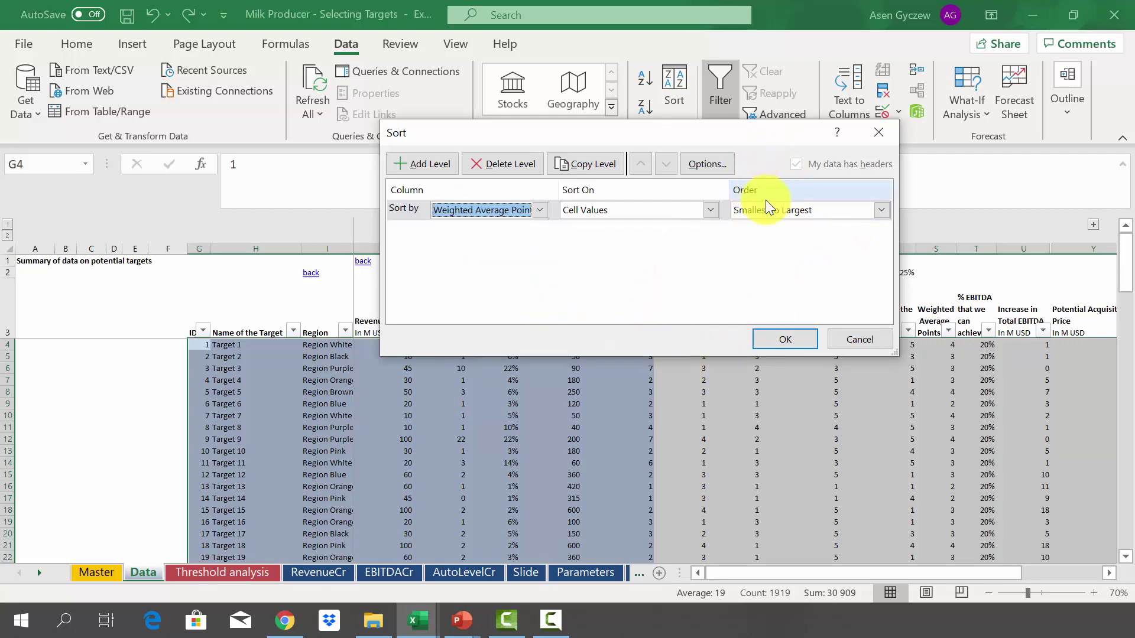
click(798, 209)
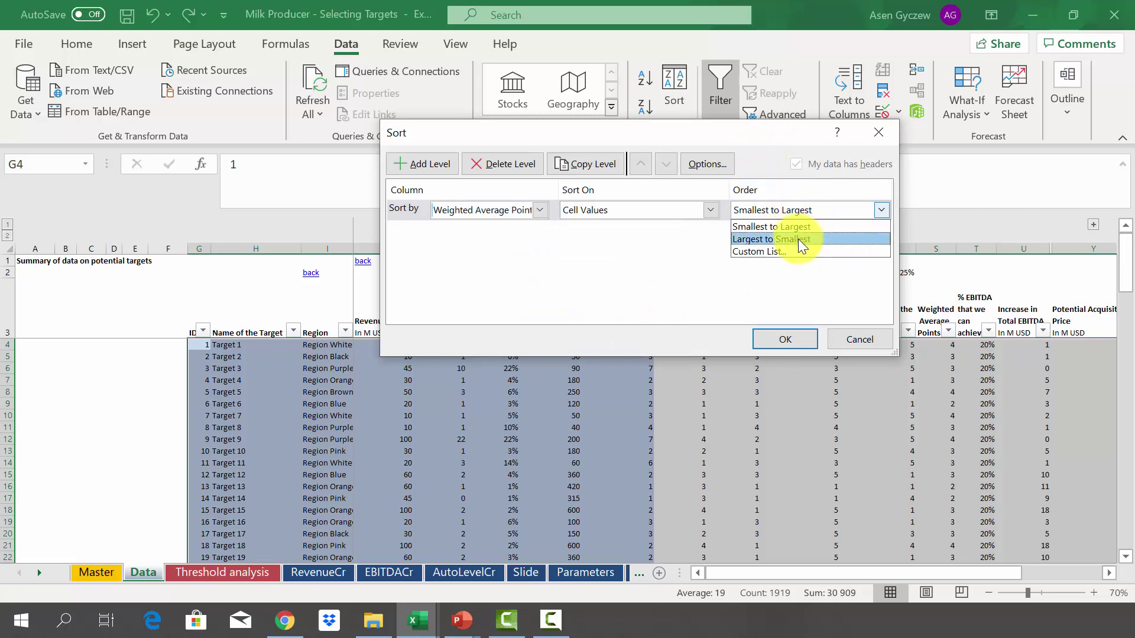
click(798, 239)
click(788, 334)
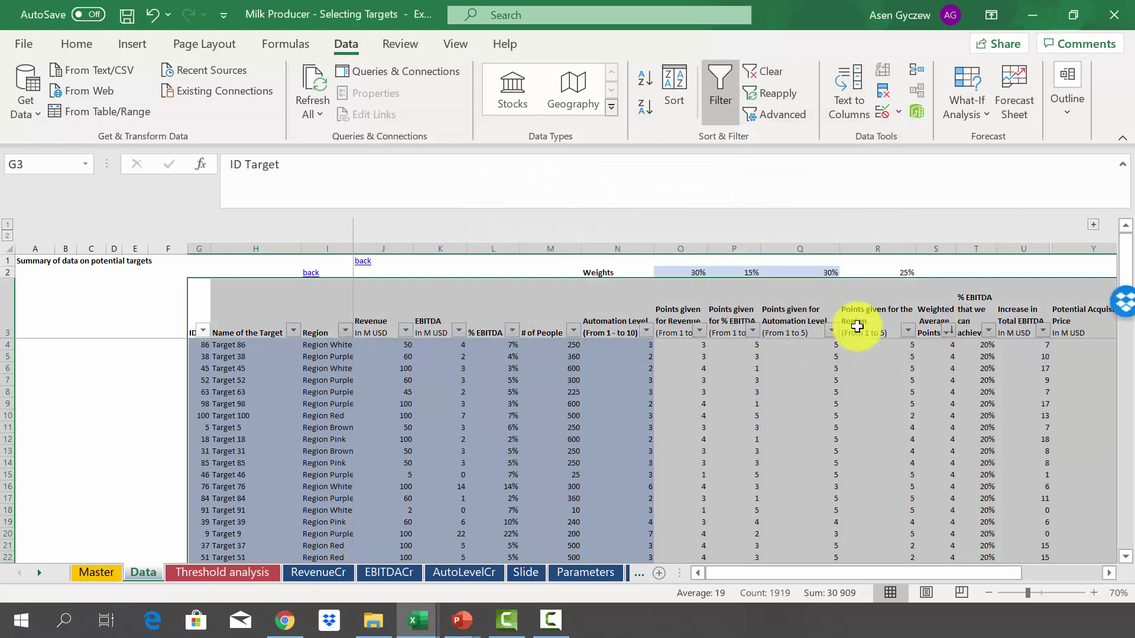
Step: Examine the Weighted Average Points column and the rows of the three highest-ranked targets in the sorted table
click(889, 346)
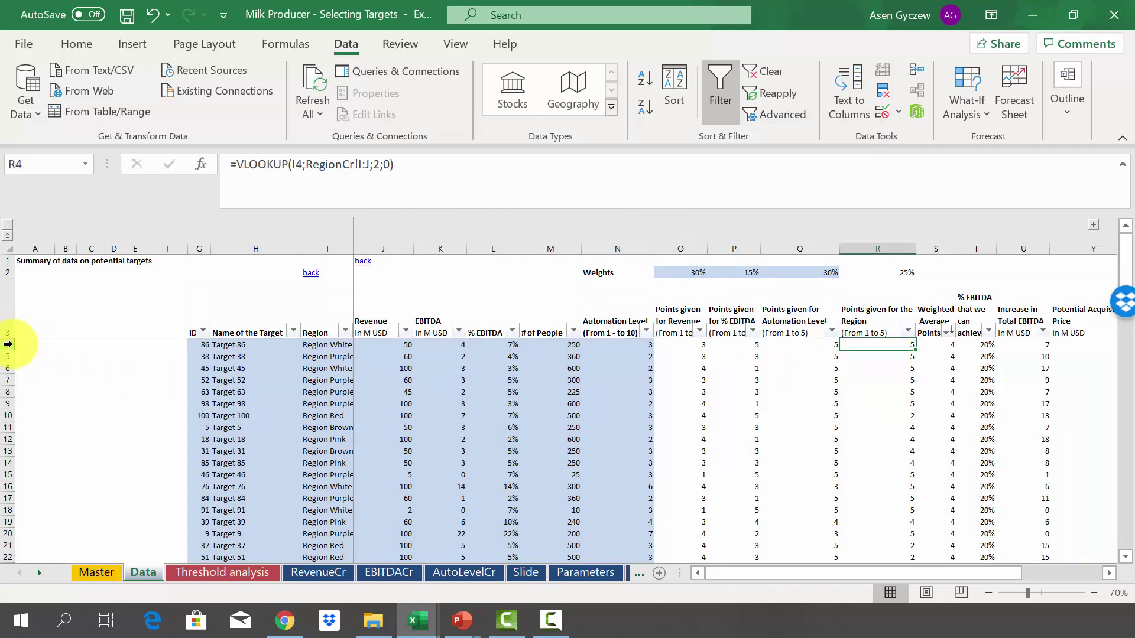
click(249, 381)
click(932, 251)
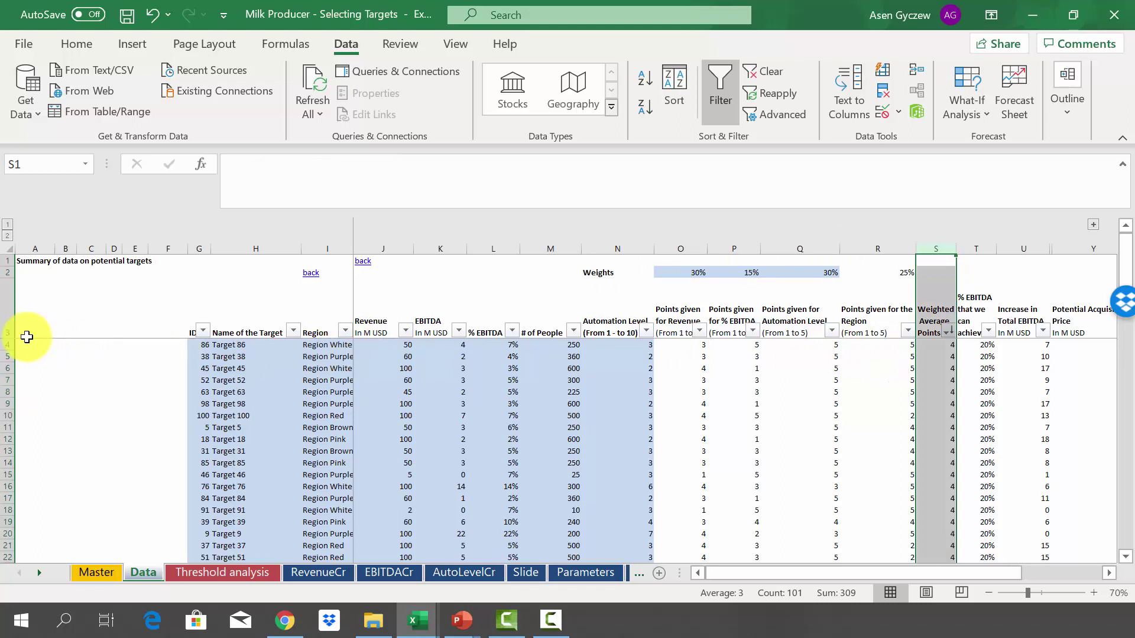
click(8, 344)
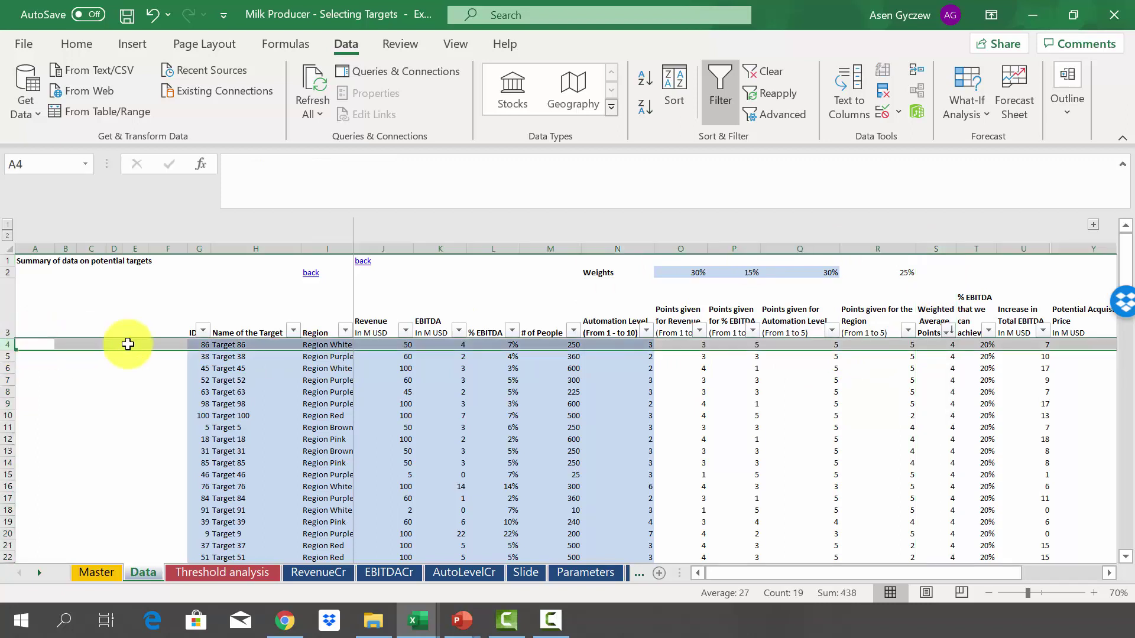
click(7, 356)
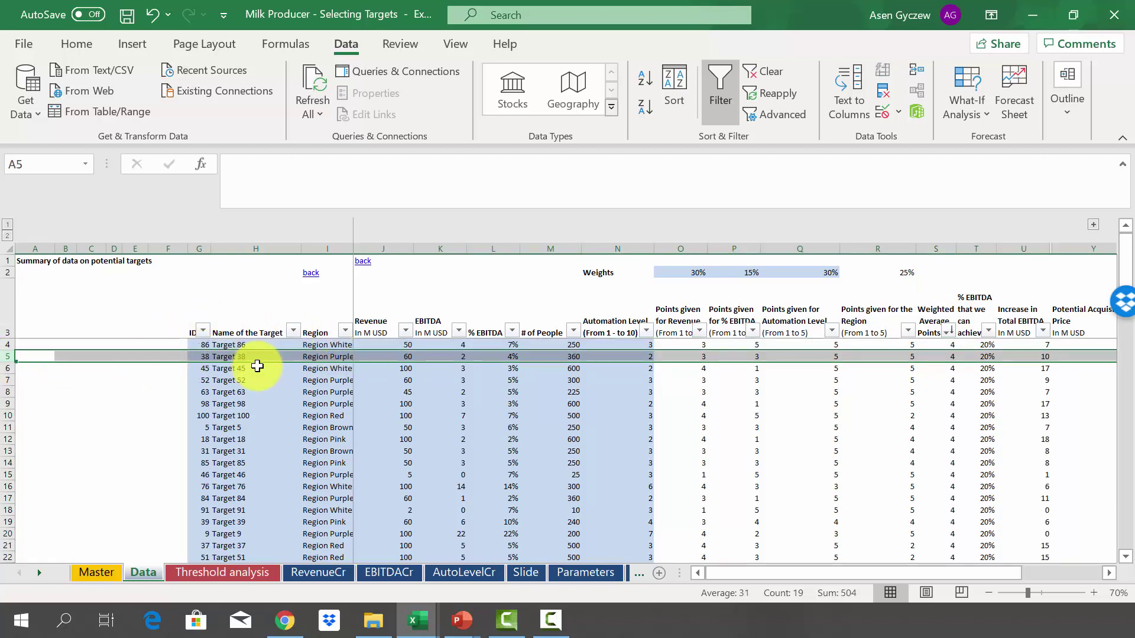
click(7, 368)
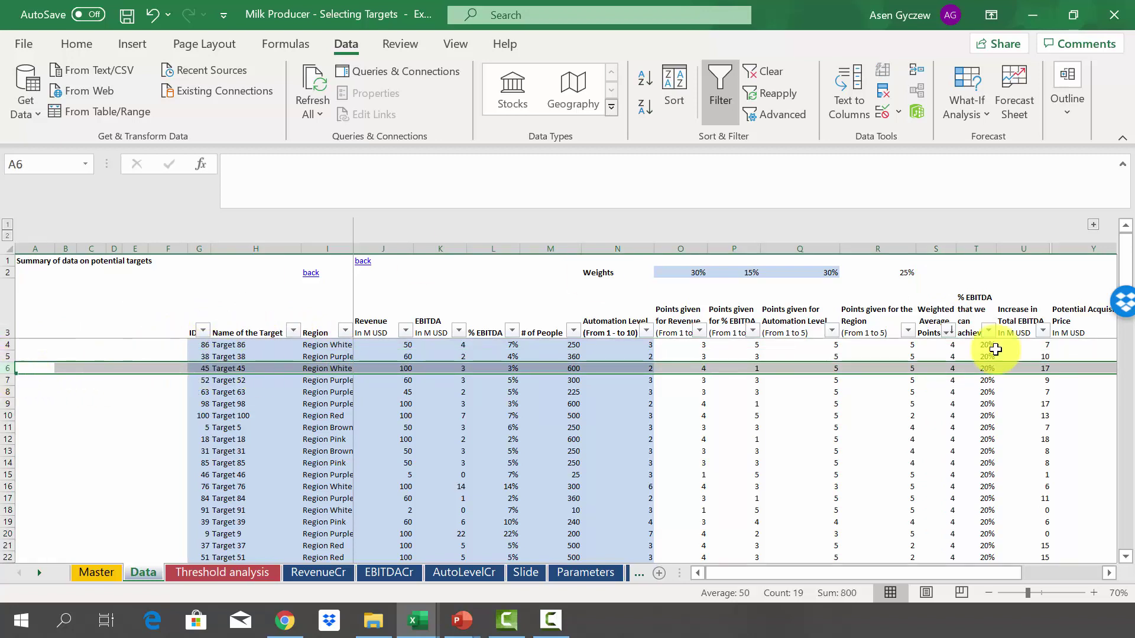
Step: Inspect Target 38's achievable % EBITDA formula, and compare the Weighted Average Points and Increase in Total EBITDA columns
click(968, 354)
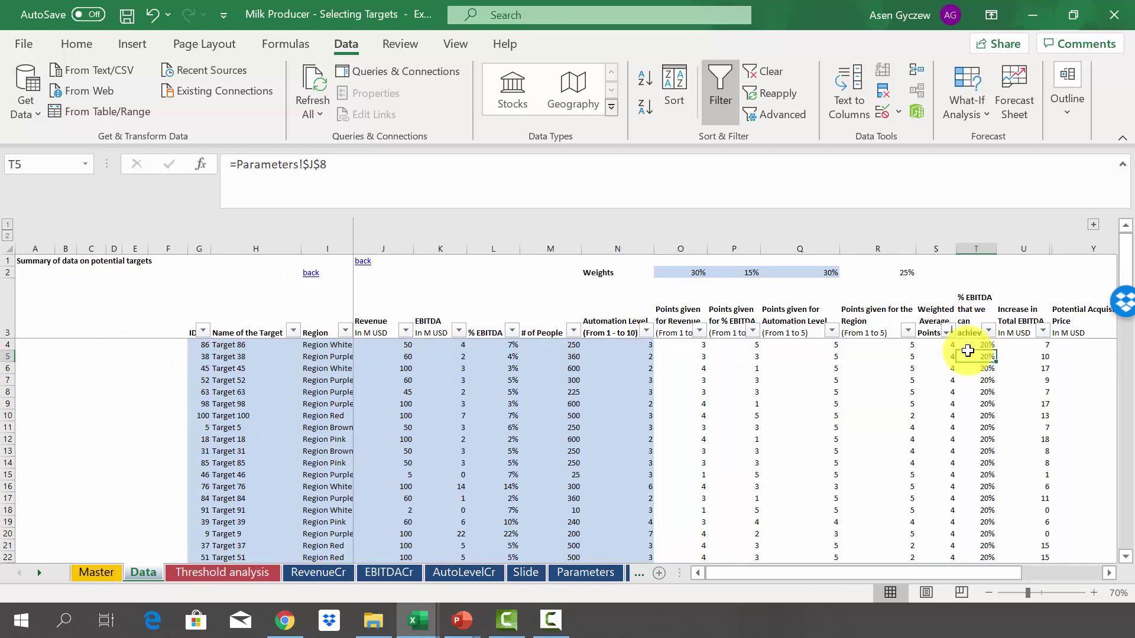
click(927, 248)
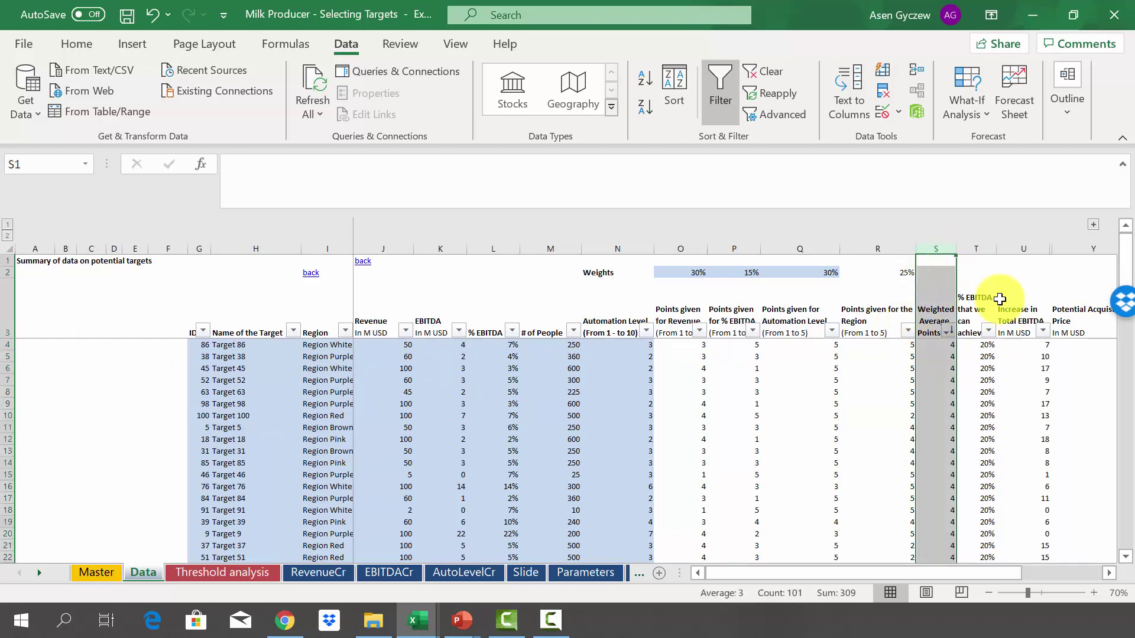
click(1022, 244)
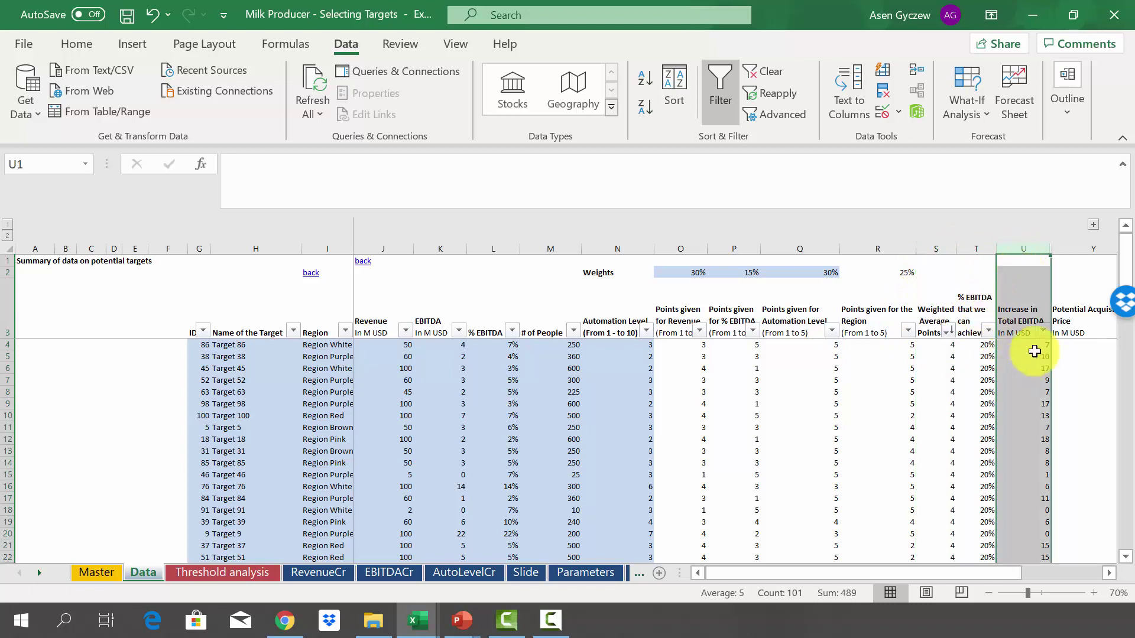
Step: Inspect the Weighted Average Points formula of the third-ranked target and highlight the Increase in Total EBITDA column
click(848, 356)
click(930, 366)
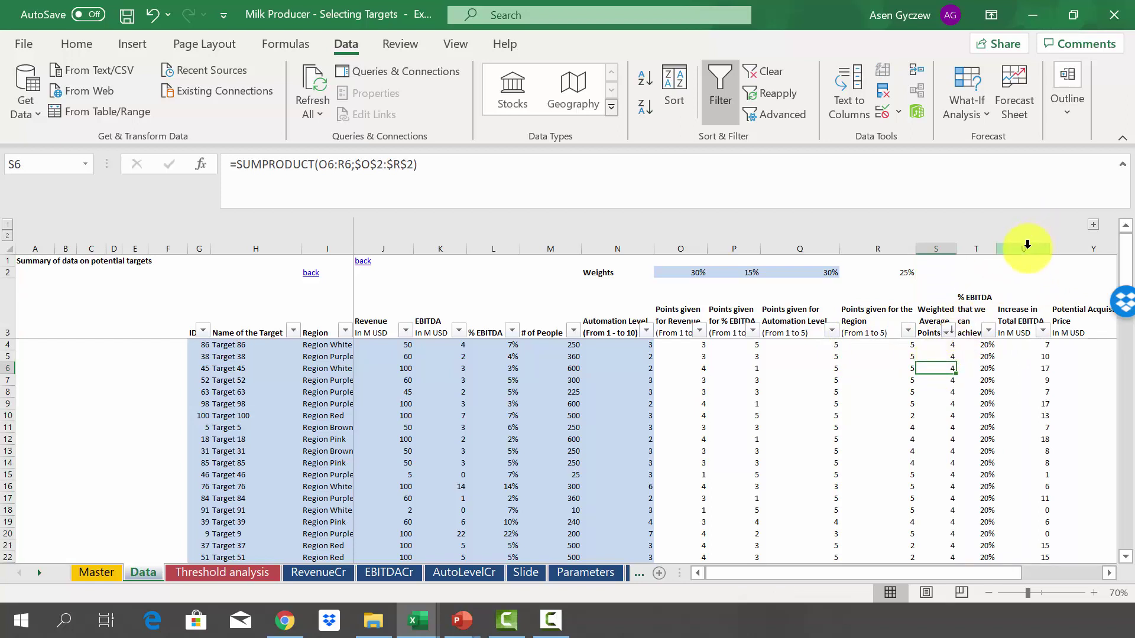
click(1028, 245)
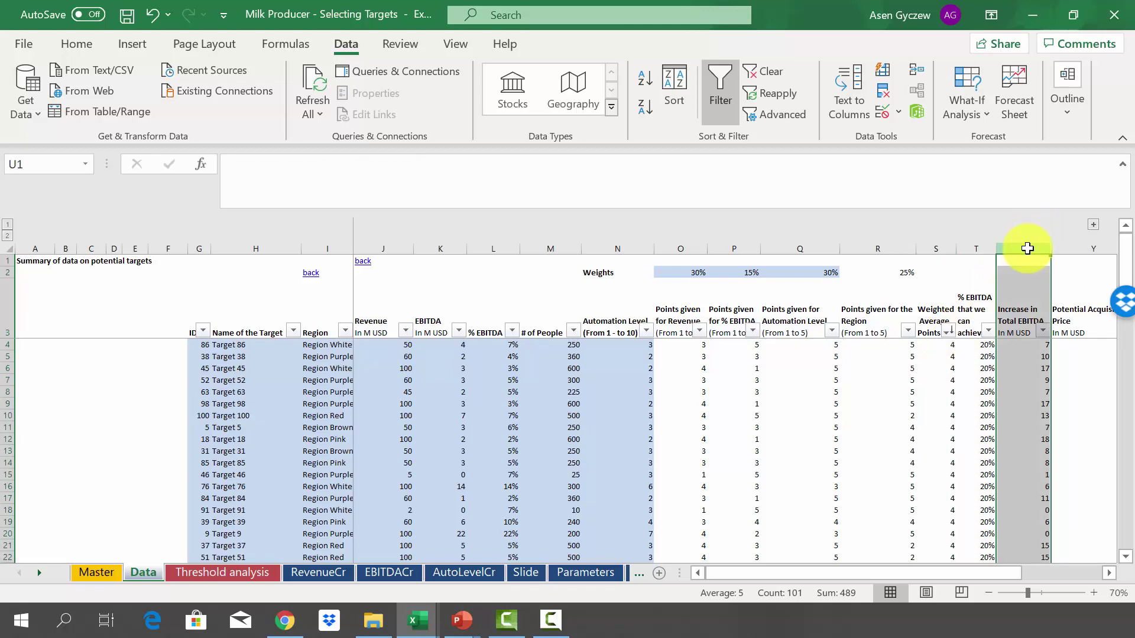
Step: Undo the Weighted Average Points sort and sort the whole target table by Increase in Total EBITDA from largest to smallest
key(ctrl+z)
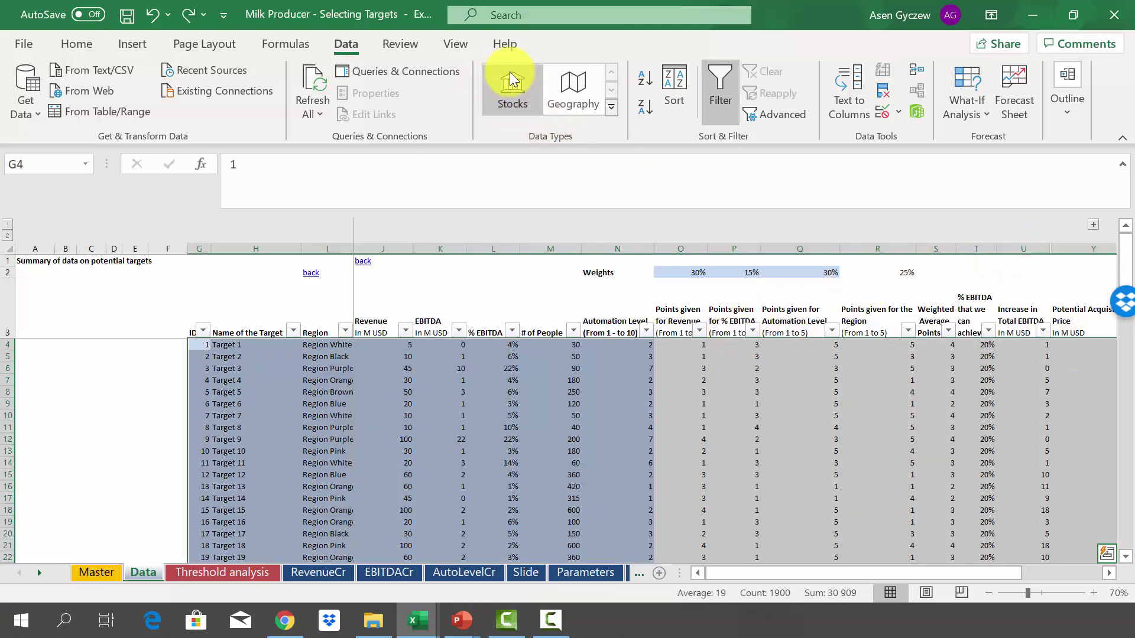
click(674, 83)
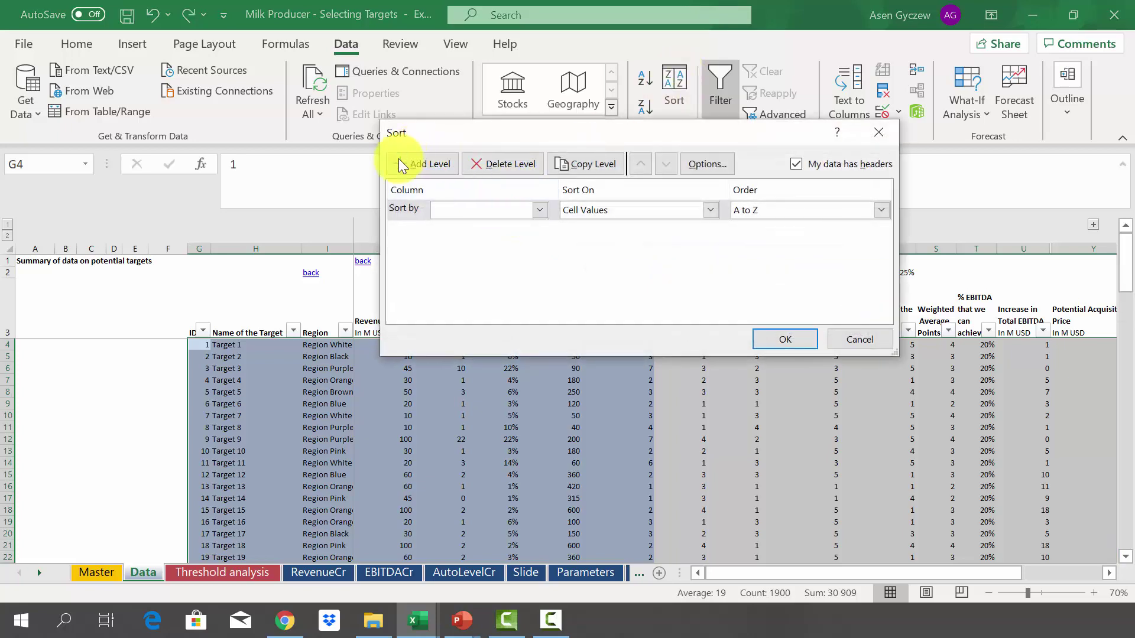
click(447, 210)
scroll(677, 357, down, 3)
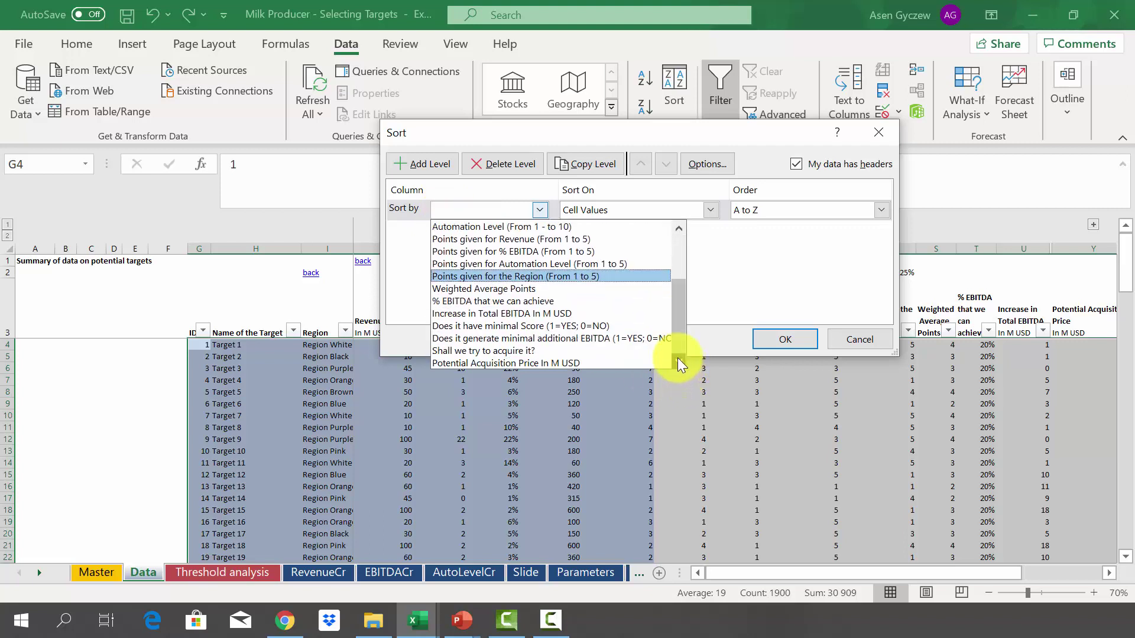
click(637, 315)
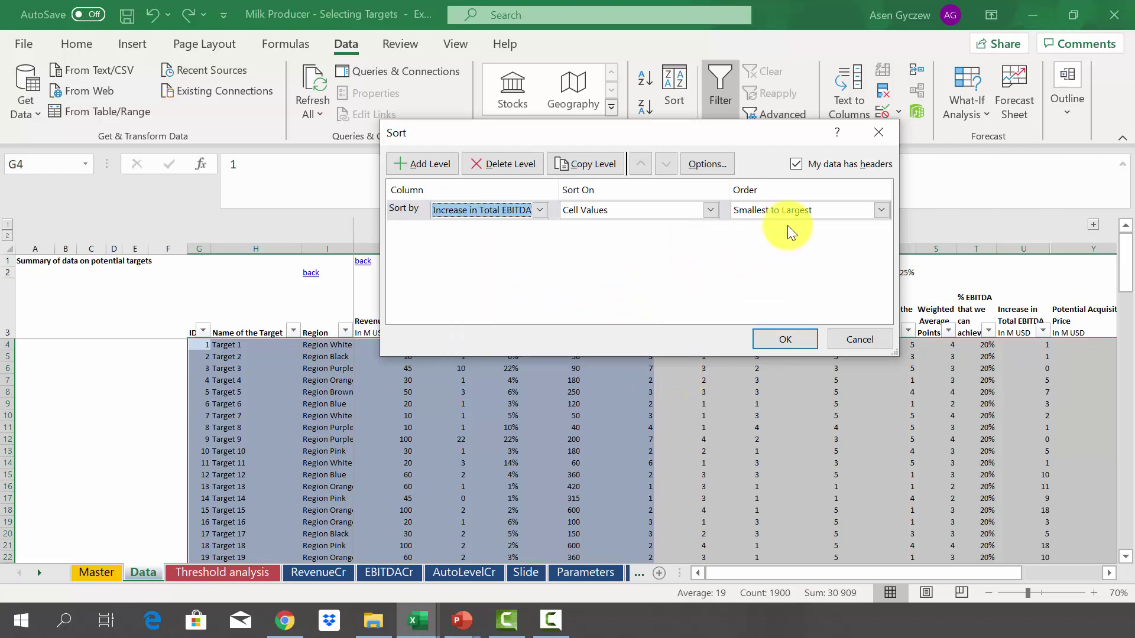
click(782, 206)
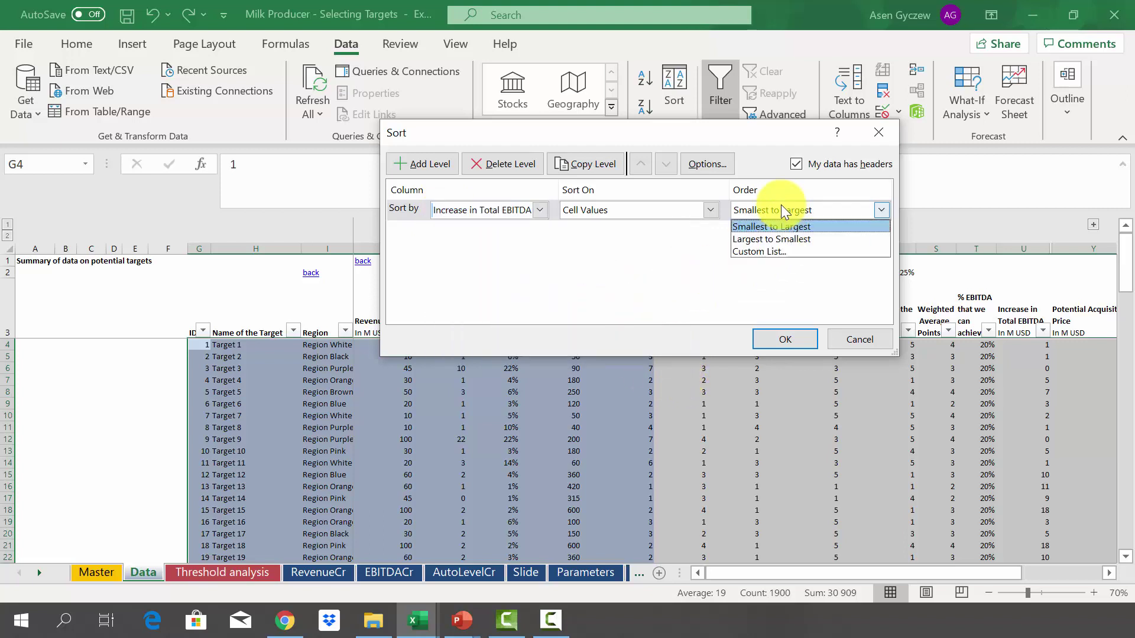
click(779, 239)
click(785, 337)
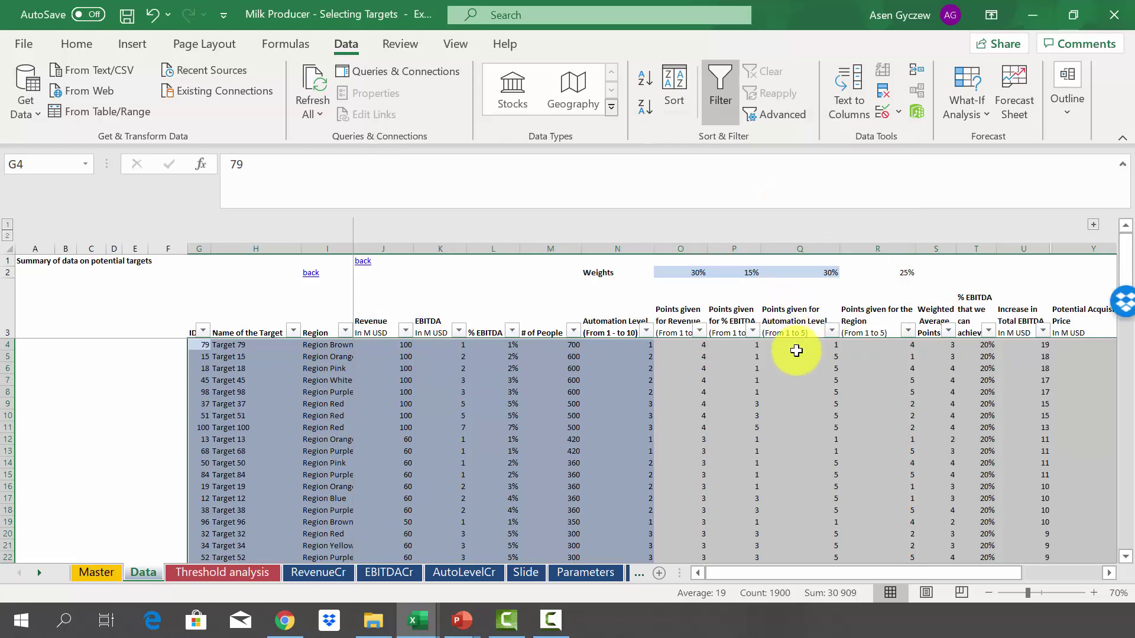
click(795, 356)
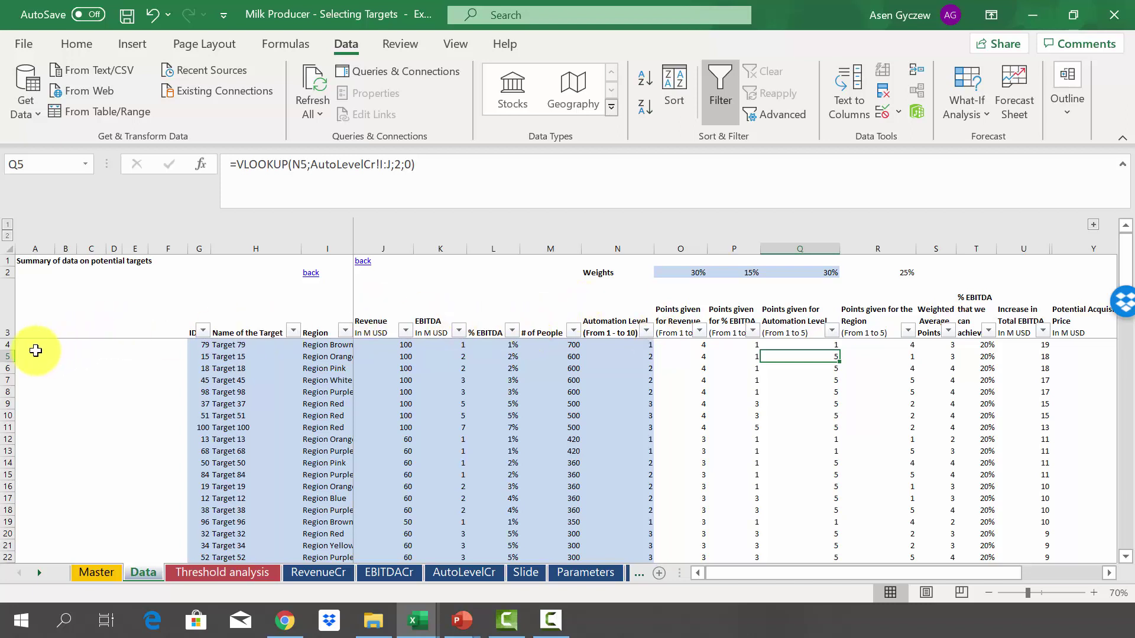
Step: Examine the rows of the four targets with the largest Increase in Total EBITDA, one after another
click(6, 344)
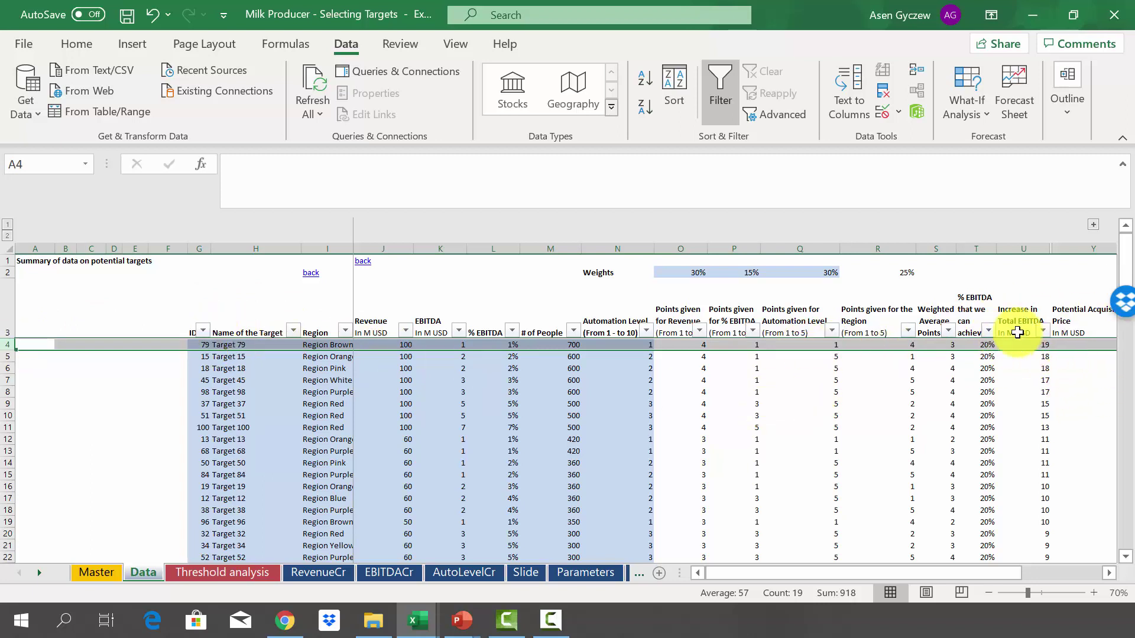
click(8, 356)
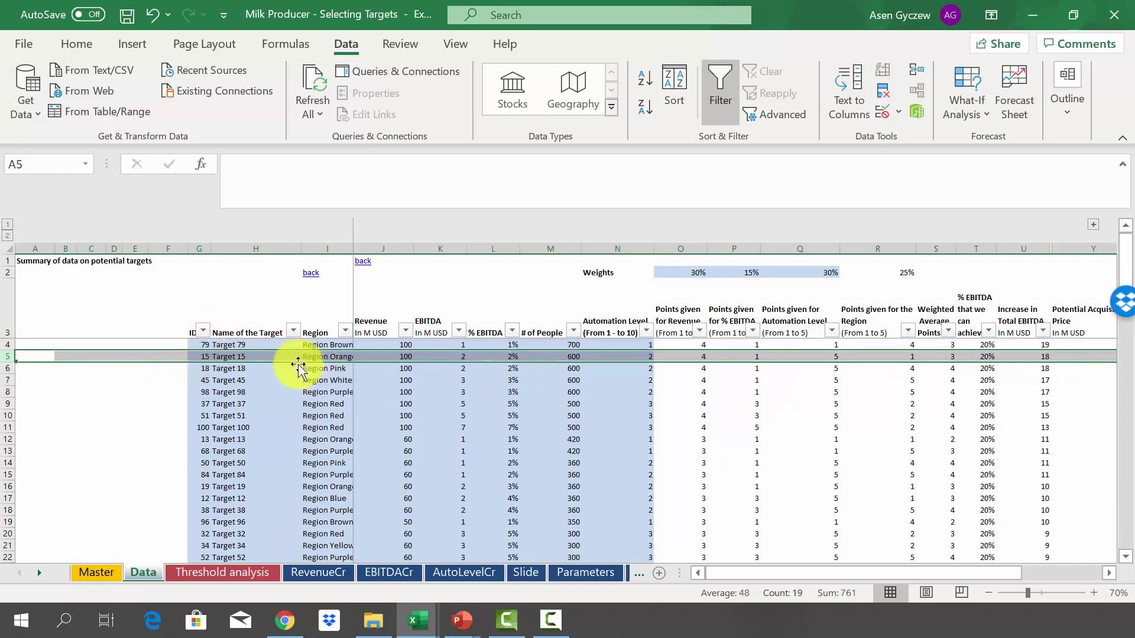
click(4, 367)
click(7, 379)
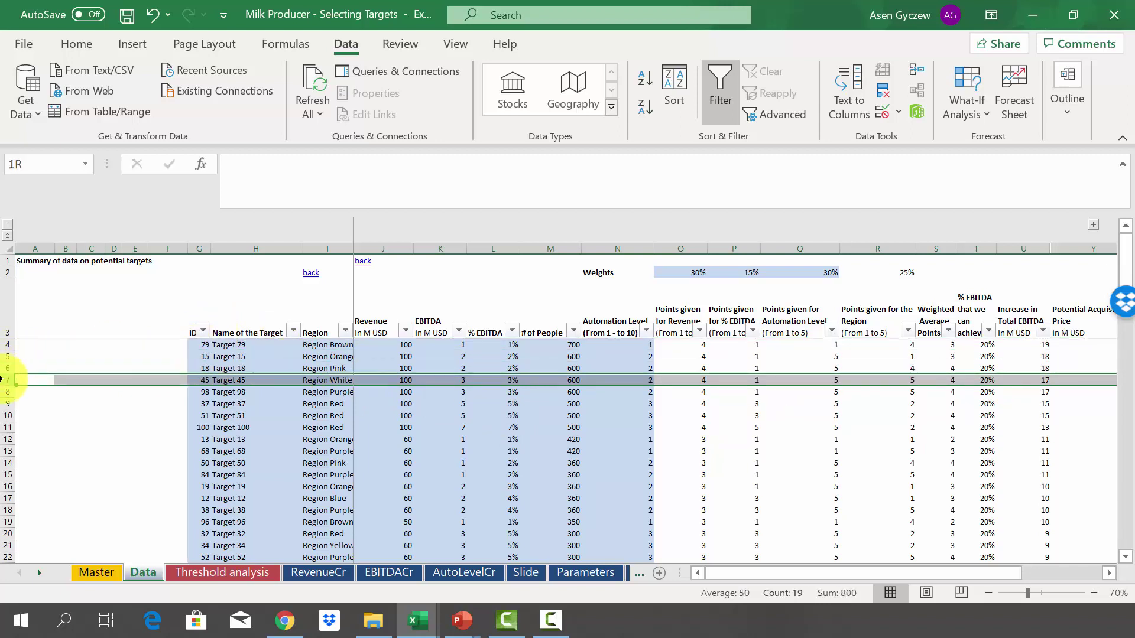
click(500, 420)
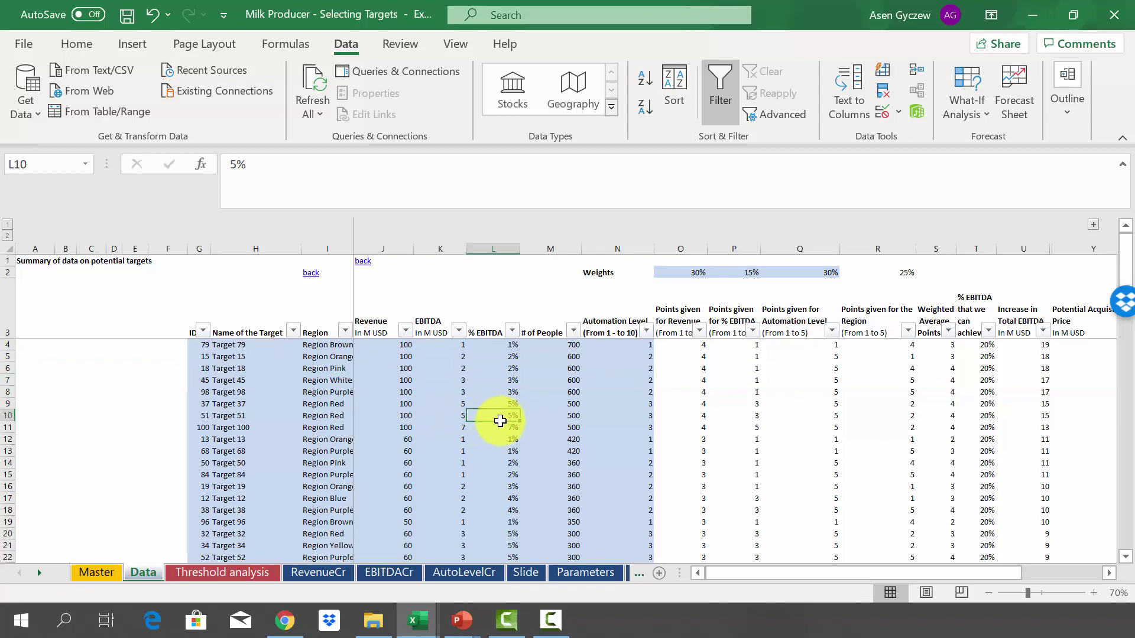
Step: Compare the Increase in Total EBITDA and Weighted Average Points columns, and inspect Target 18's points and achievable % EBITDA formulas
click(941, 363)
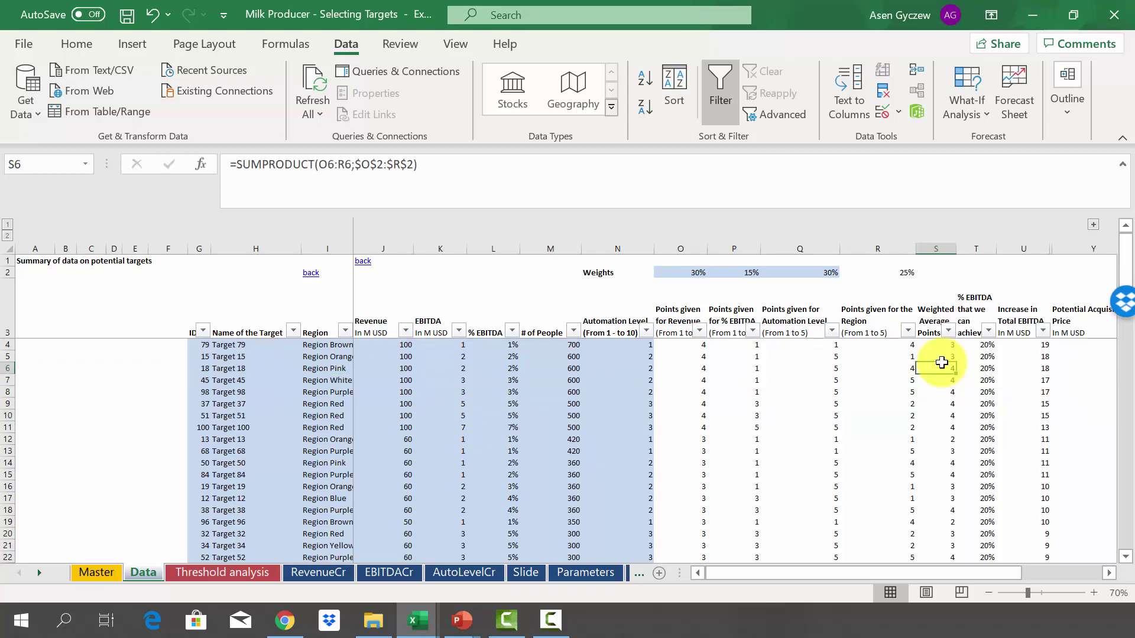
click(1015, 245)
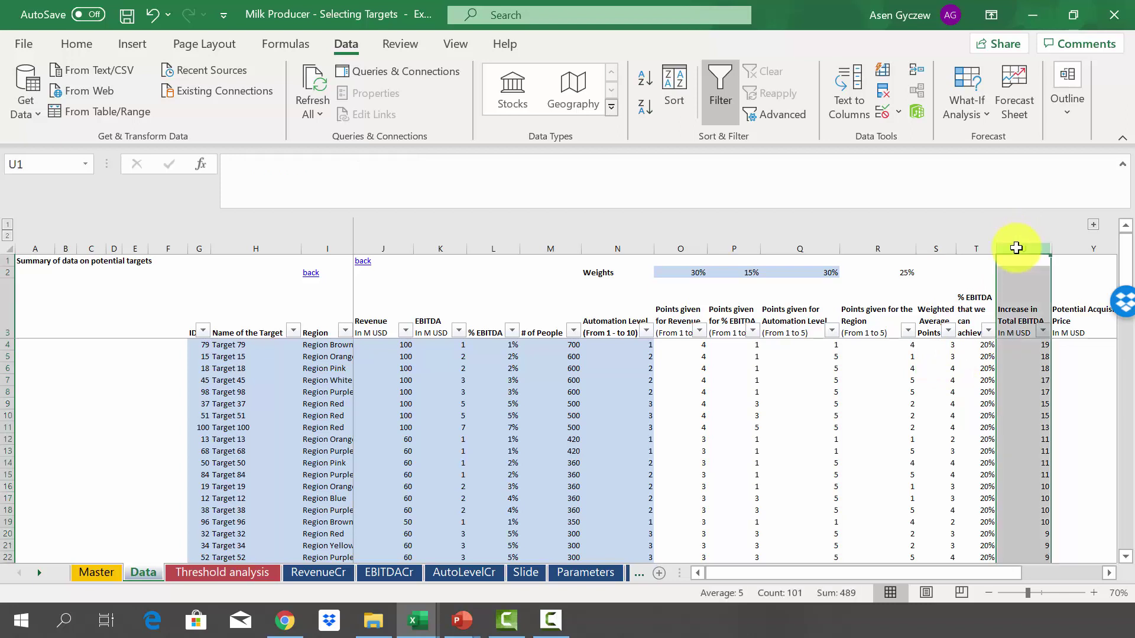
click(925, 248)
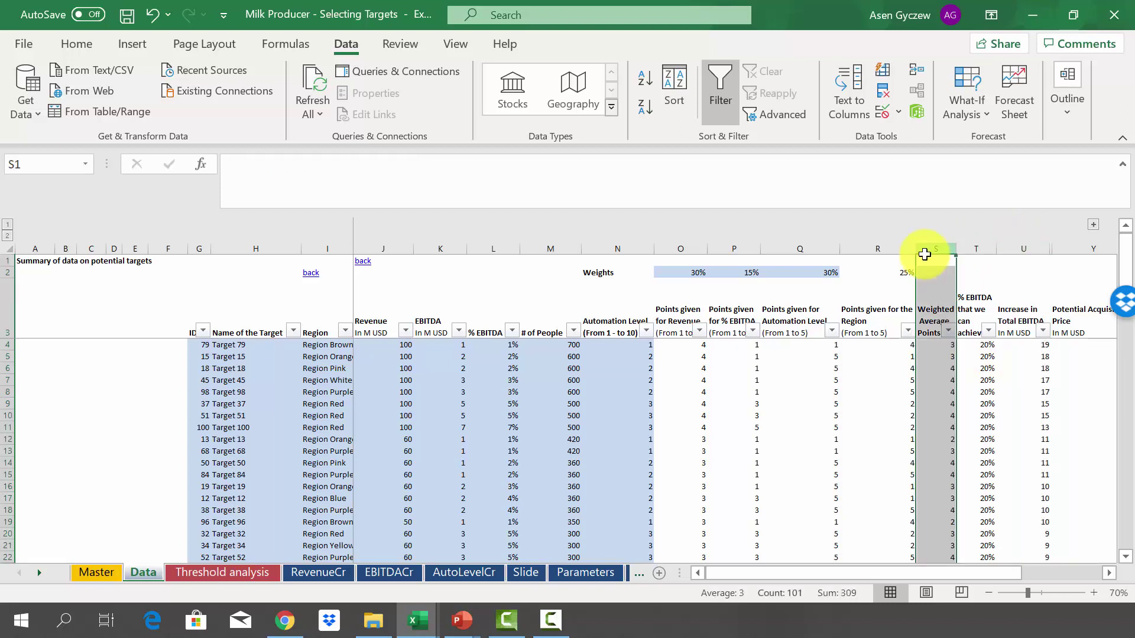
click(978, 367)
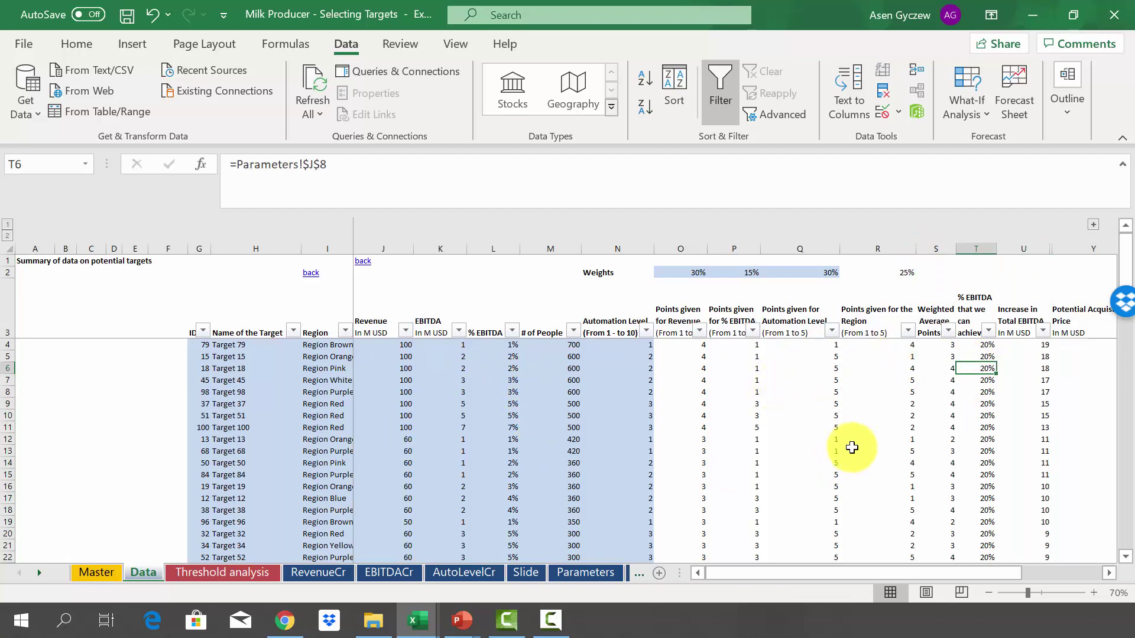
click(1008, 250)
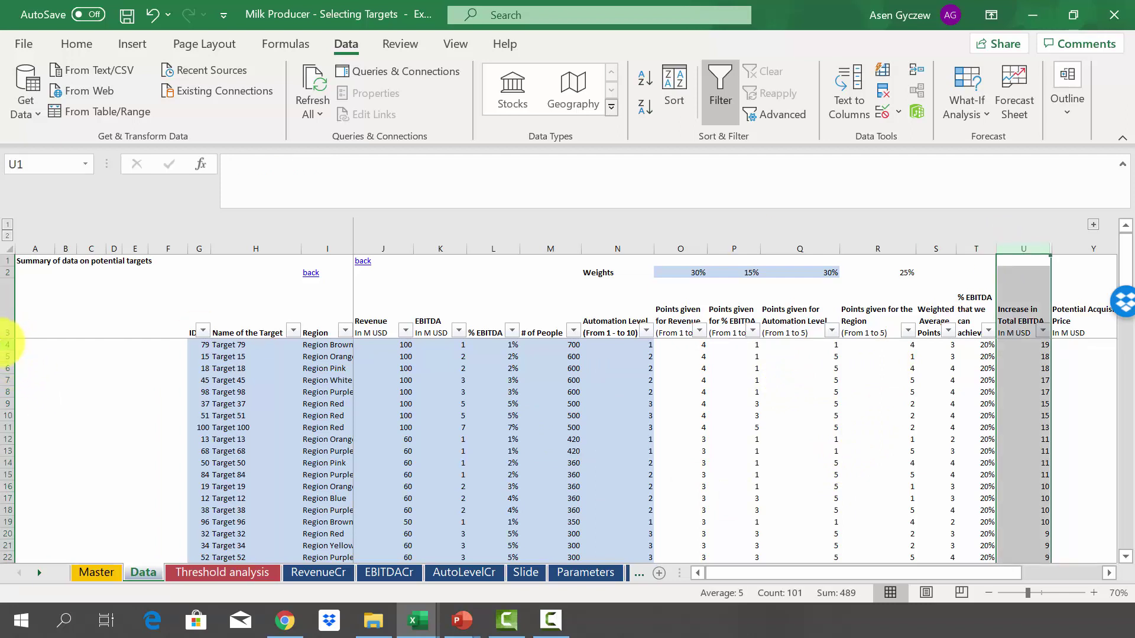
Step: Review Target 79's row at the head of the EBITDA ranking, and check the Weighted Average Points column and Target 45's score formula
click(7, 344)
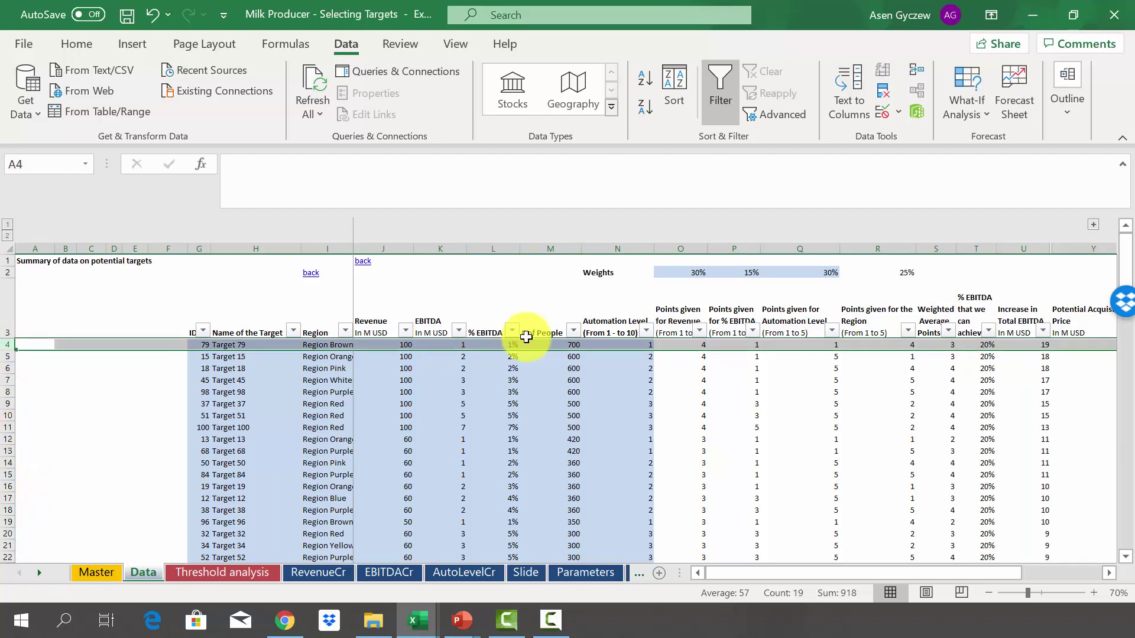
click(792, 381)
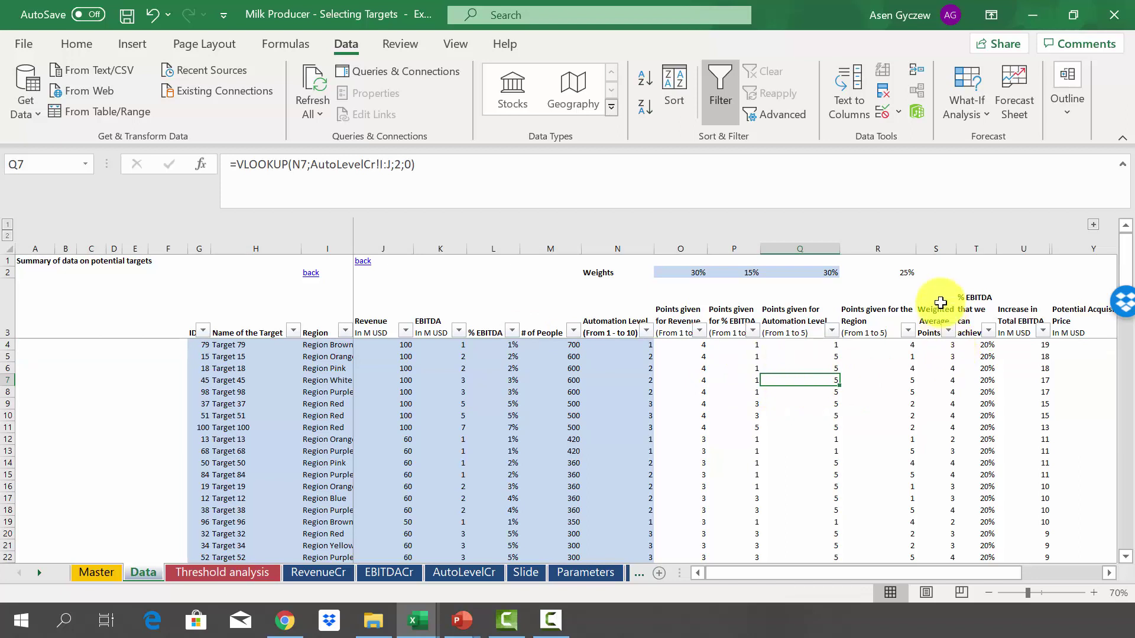
click(926, 249)
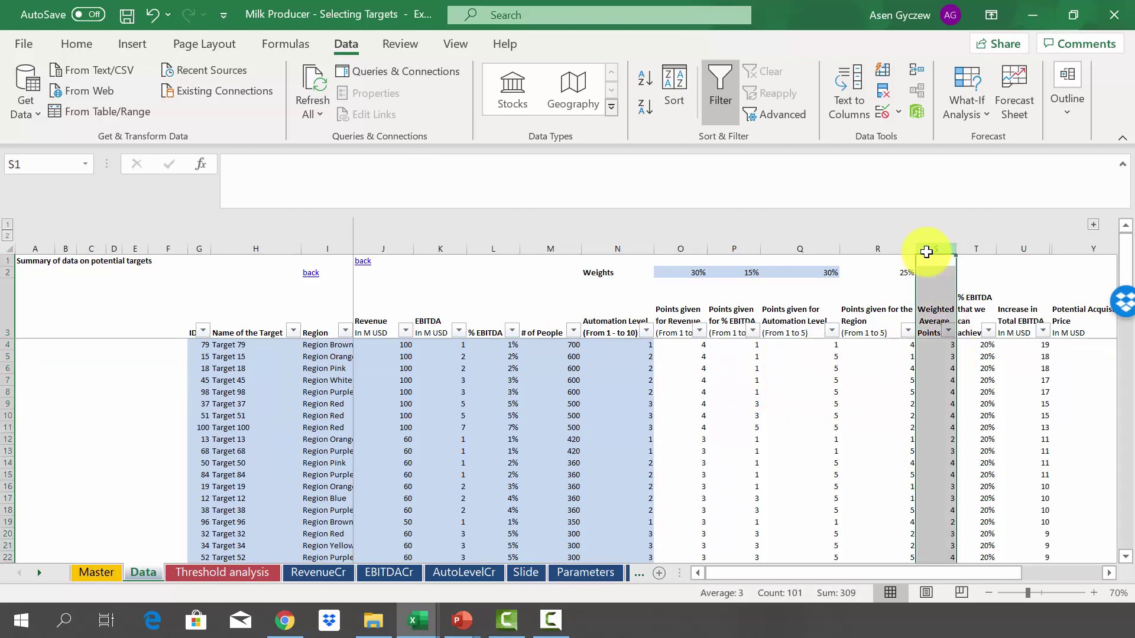
click(933, 380)
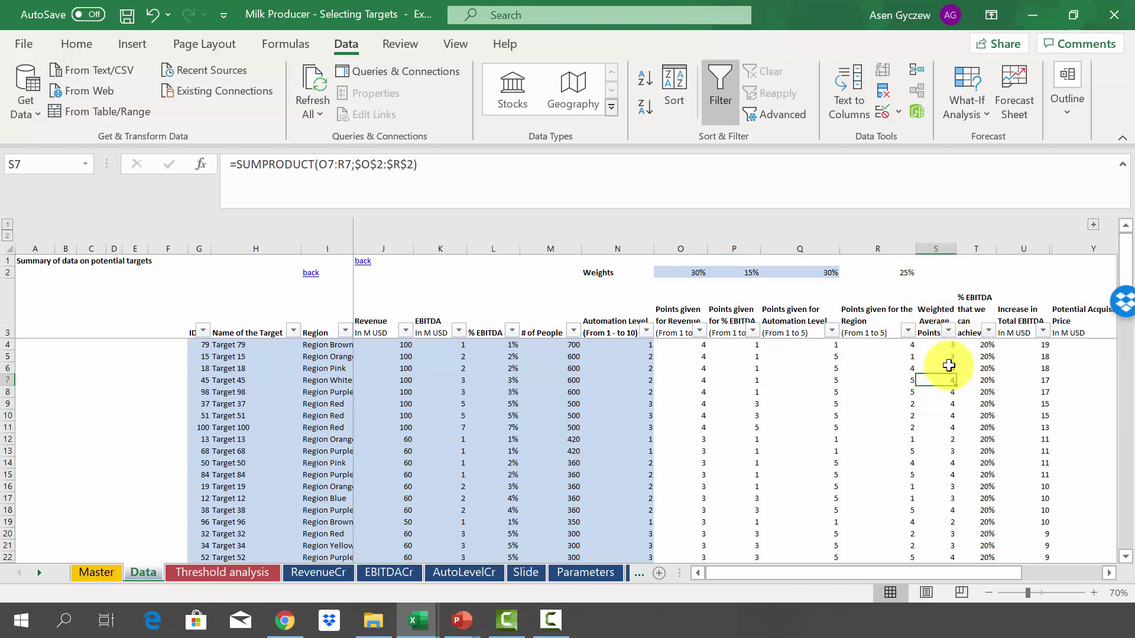
Step: Filter the target table to Weighted Average Points greater than or equal to 4
click(948, 331)
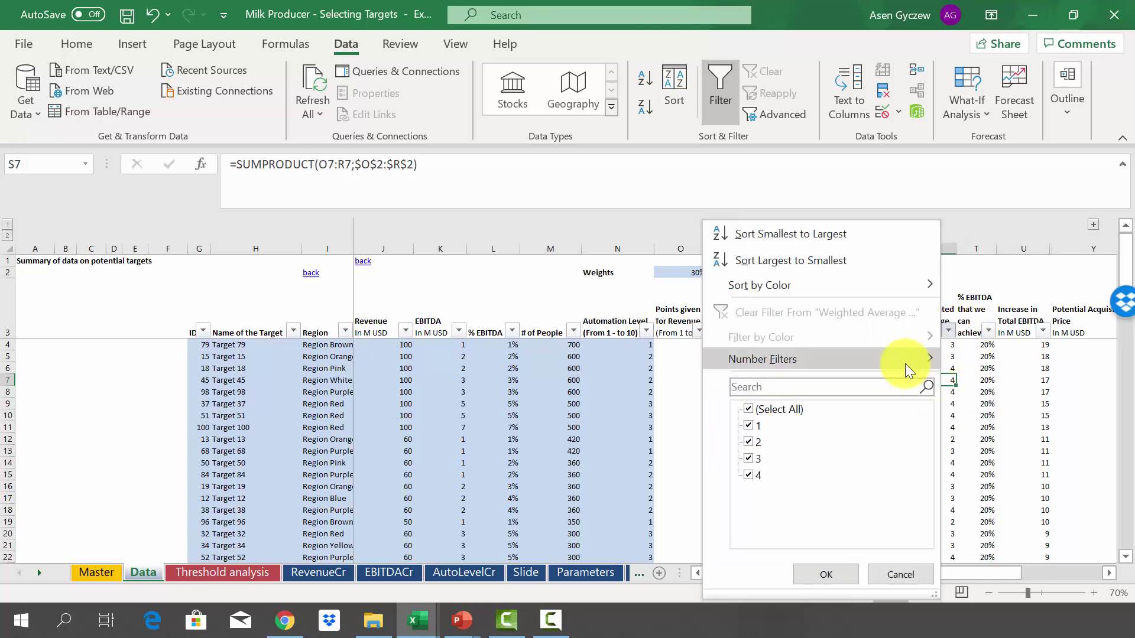
mouse_move(906, 359)
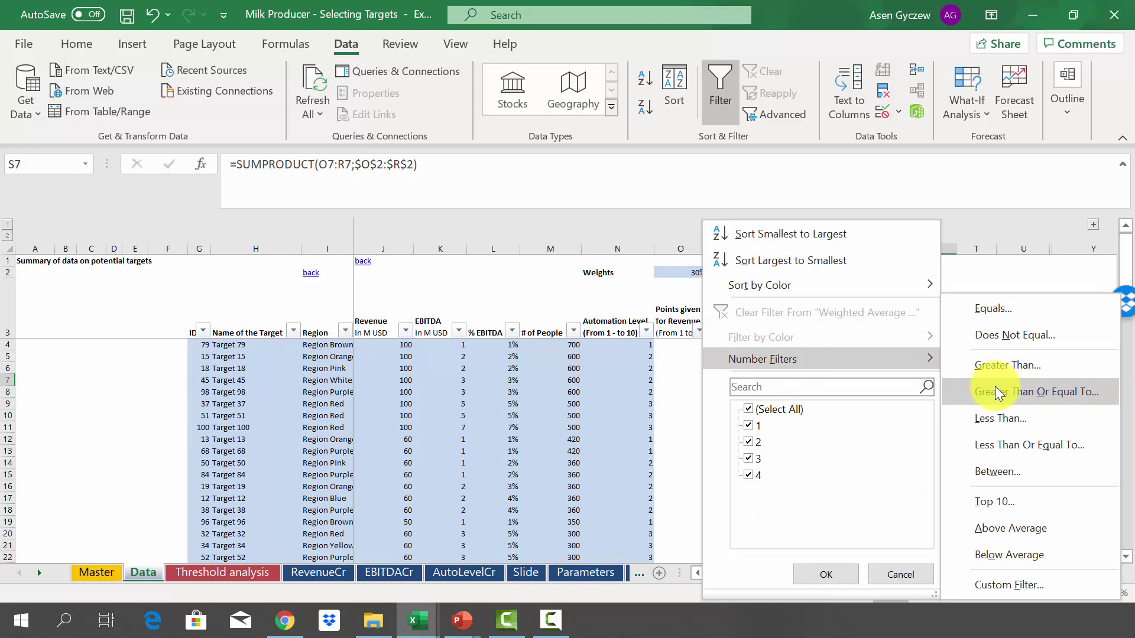
click(995, 392)
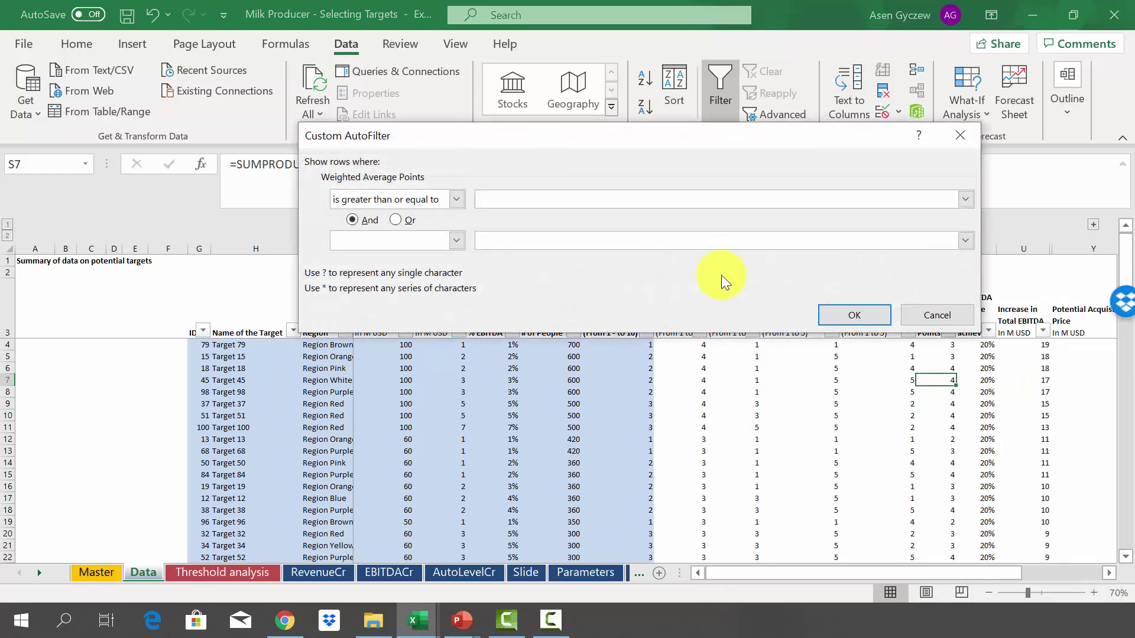
text(4)
click(848, 312)
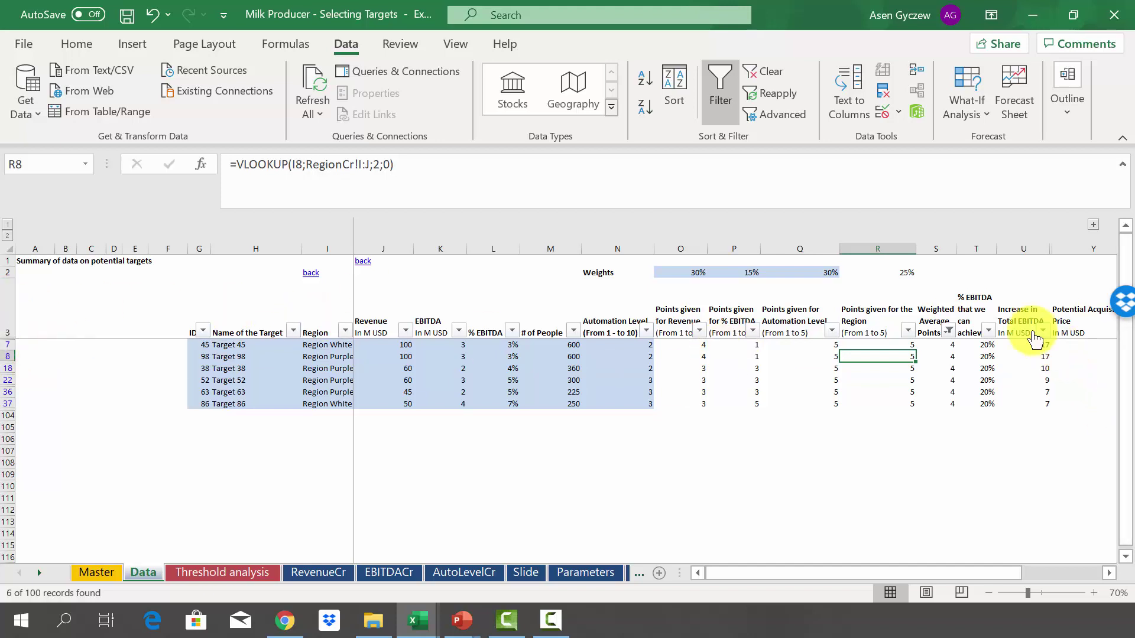
Step: Examine the Increase in Total EBITDA column and the rows of the first three targets in the filtered list
click(1018, 244)
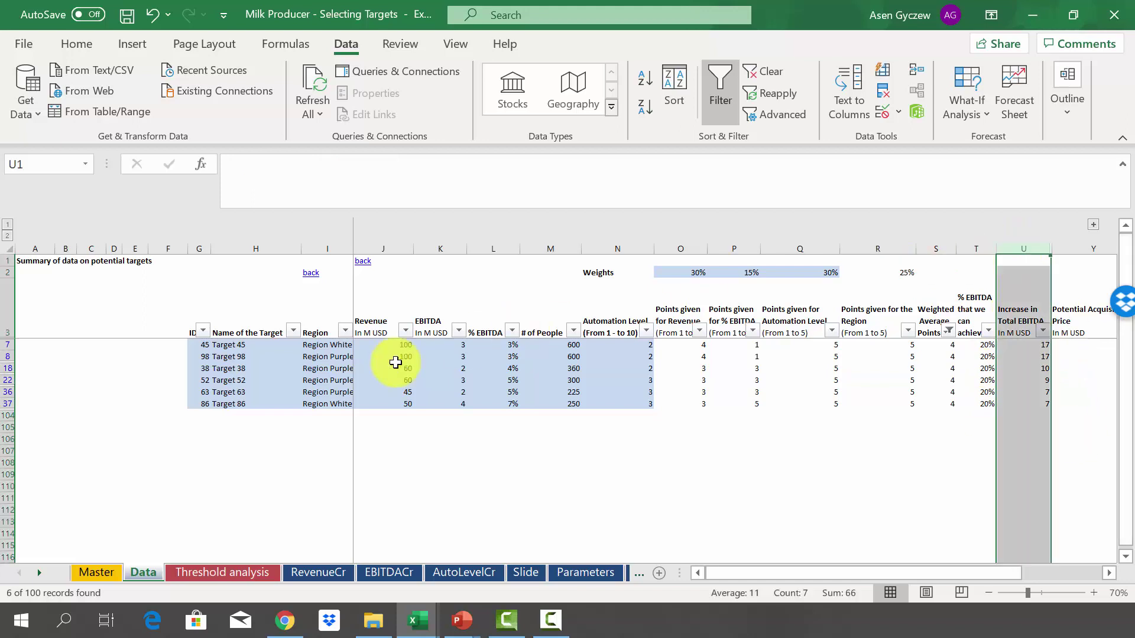
click(5, 345)
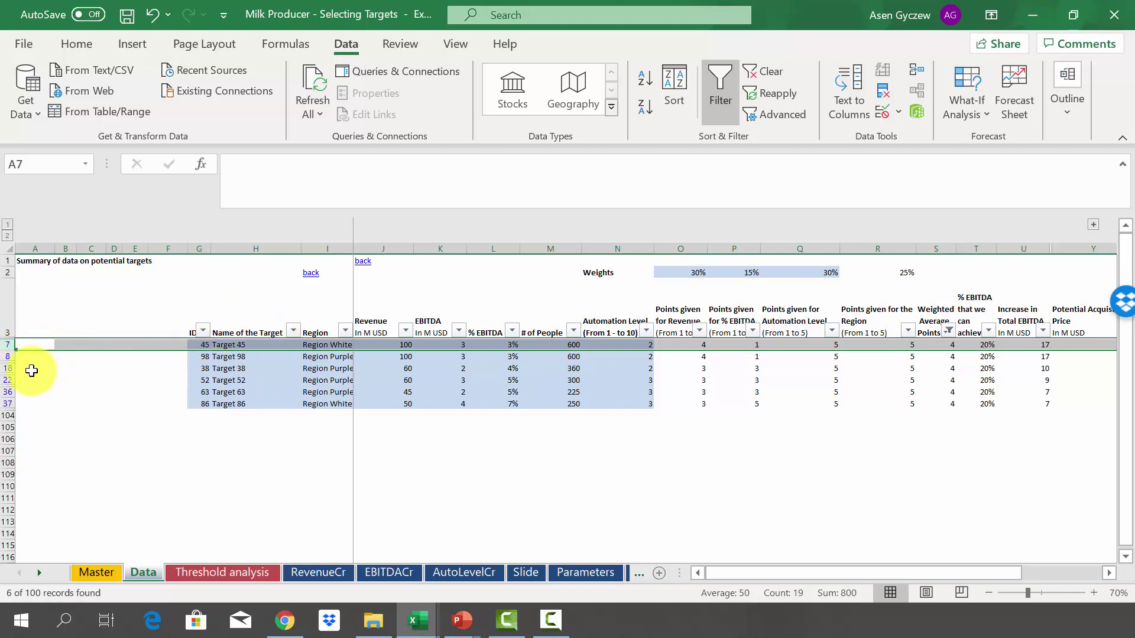
click(7, 356)
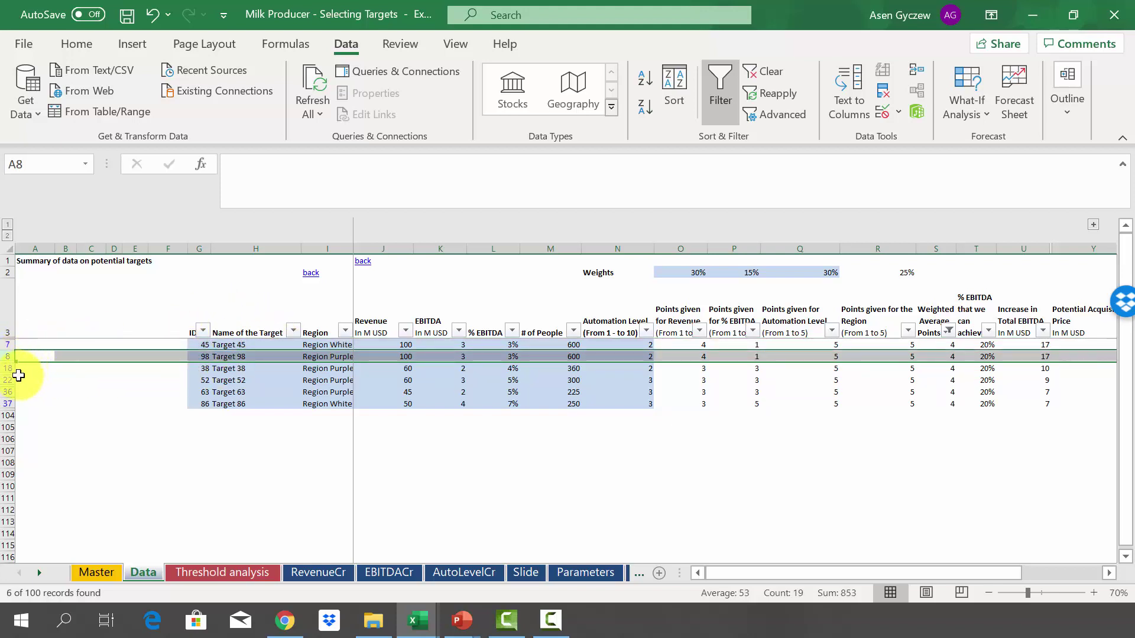
click(12, 367)
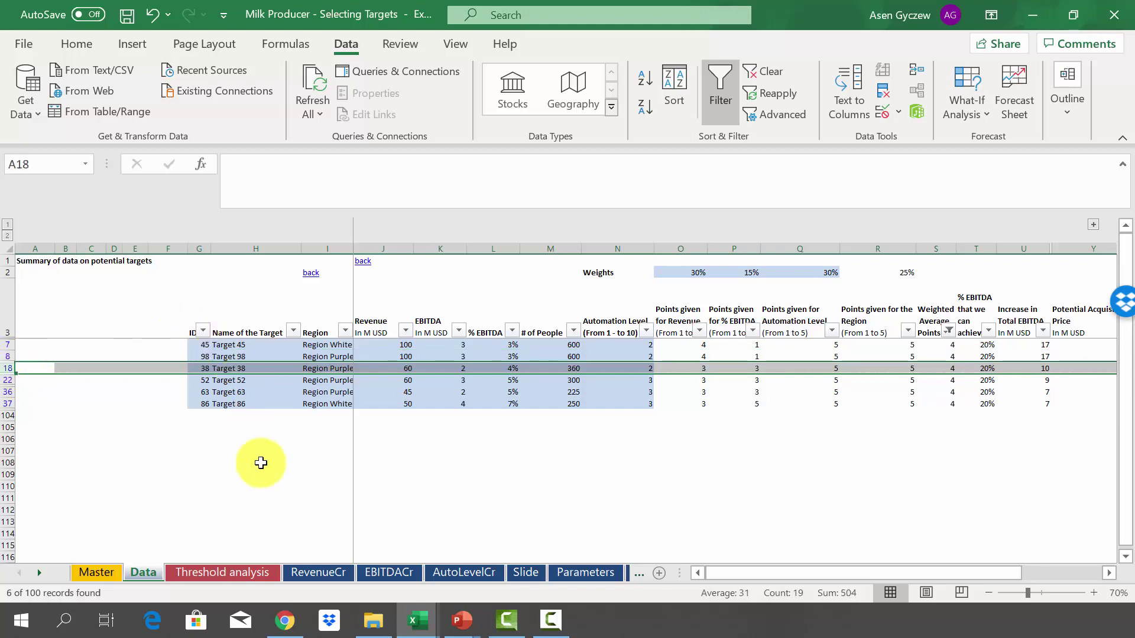
click(849, 405)
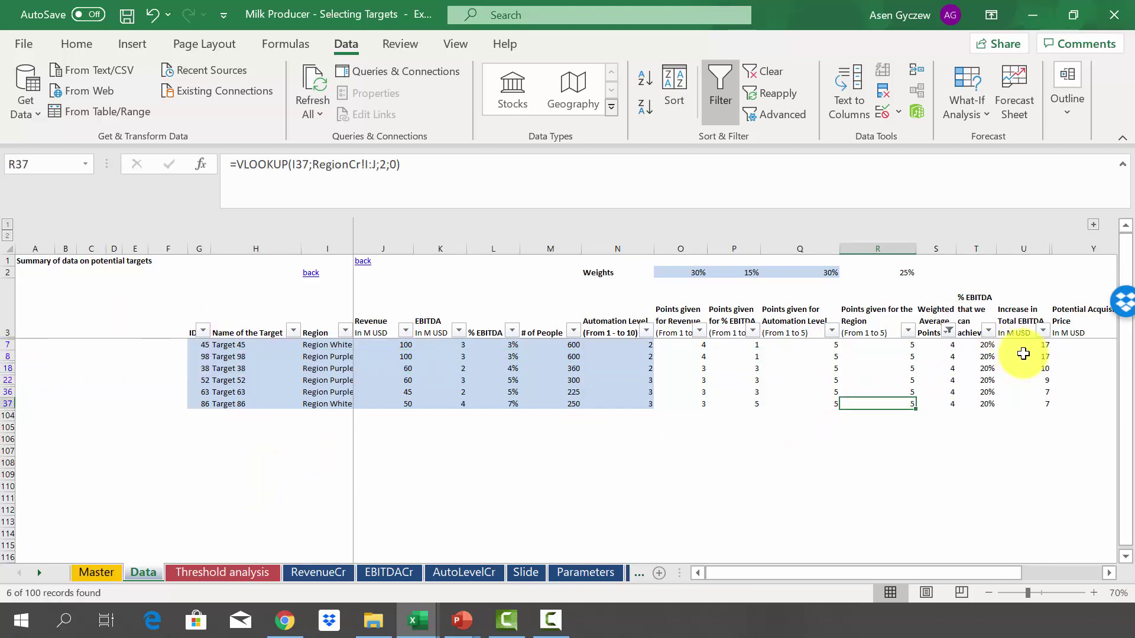
Step: Check the totals of Increase in Total EBITDA and Potential Acquisition Price across all the filtered targets
drag(1024, 345, 1042, 401)
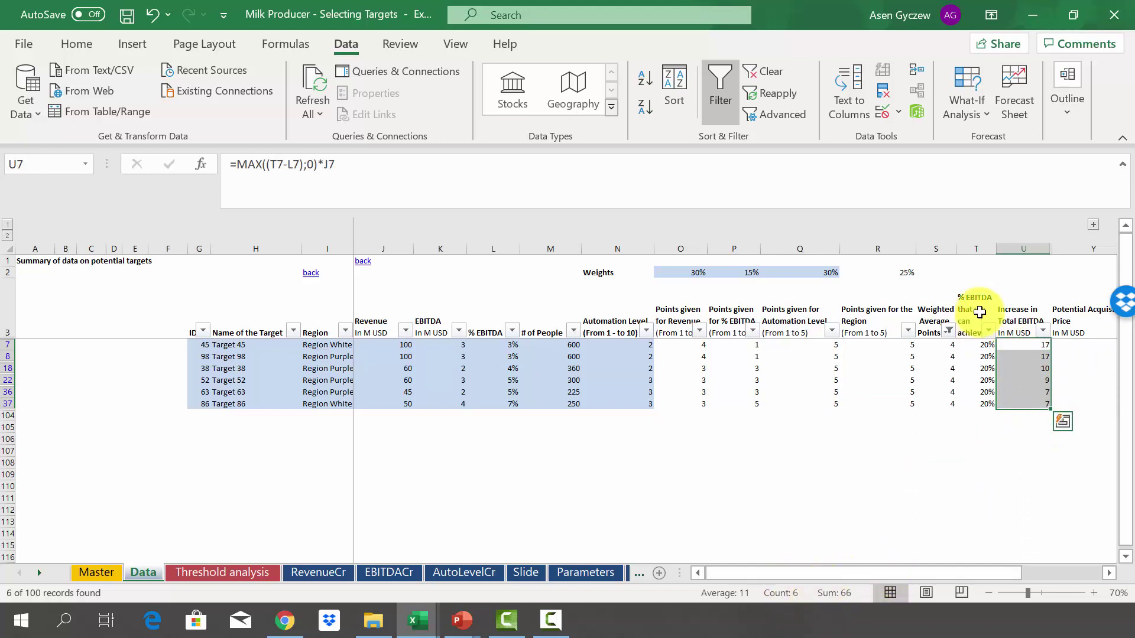
click(1020, 463)
scroll(1018, 439, right, 1)
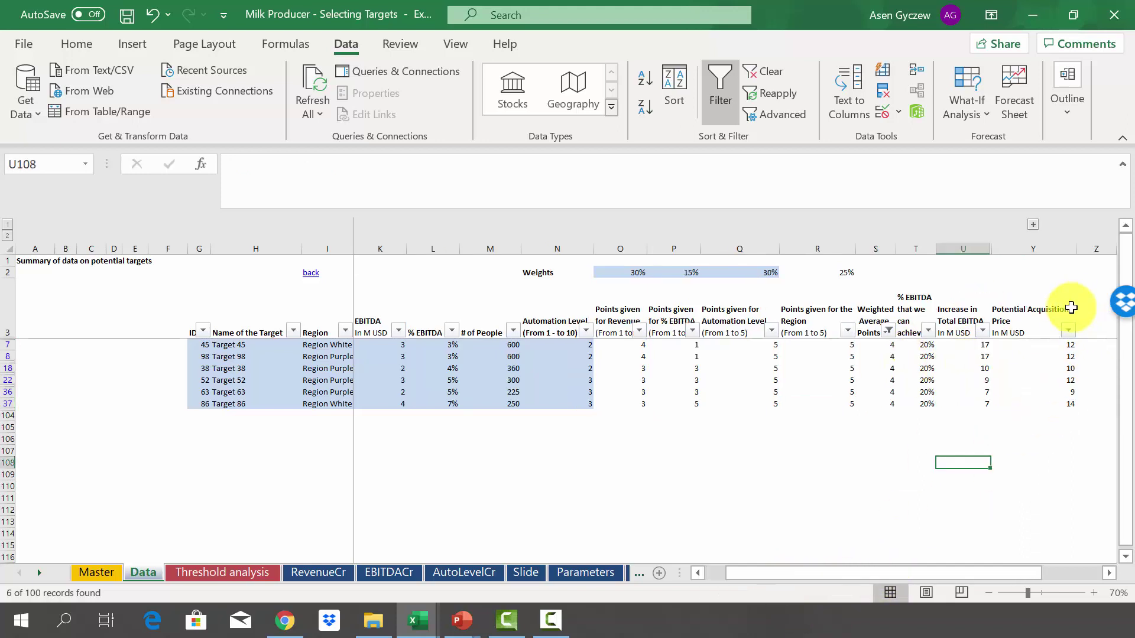
drag(1052, 342, 1056, 402)
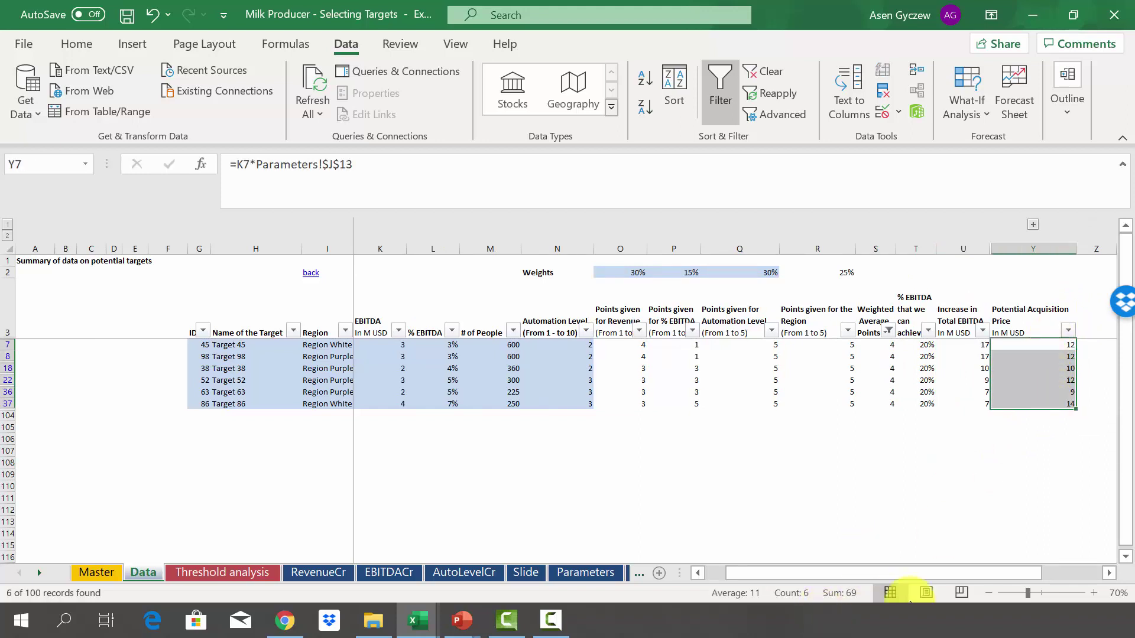
click(957, 404)
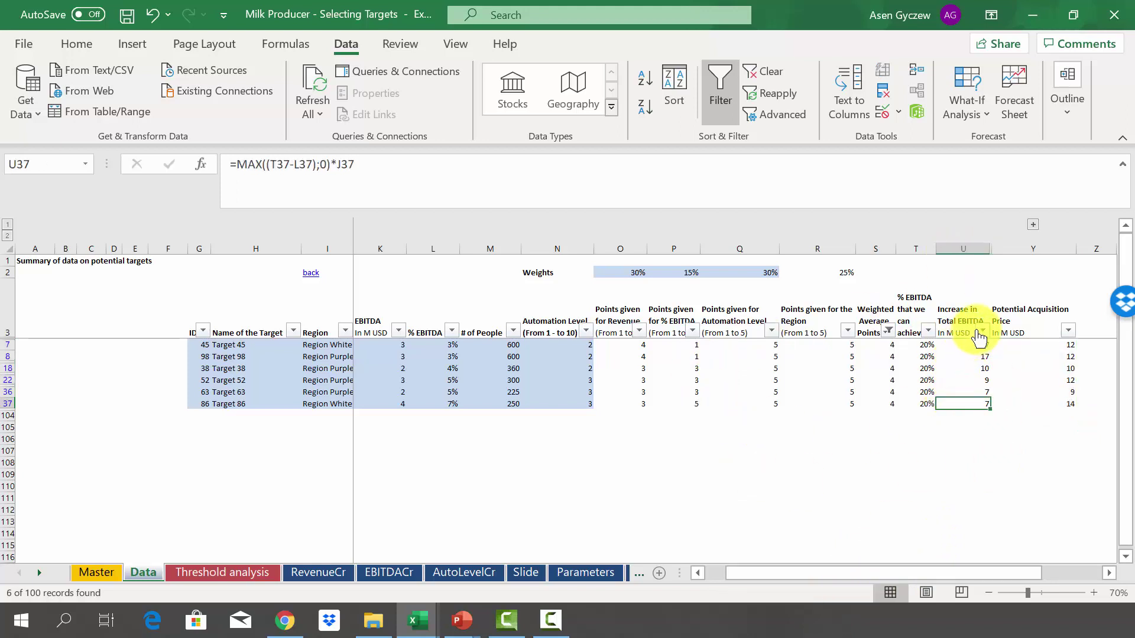
Step: Compare the Increase in Total EBITDA and Weighted Average Points columns of the filtered targets, and check Target 98's achievable % EBITDA formula
click(968, 247)
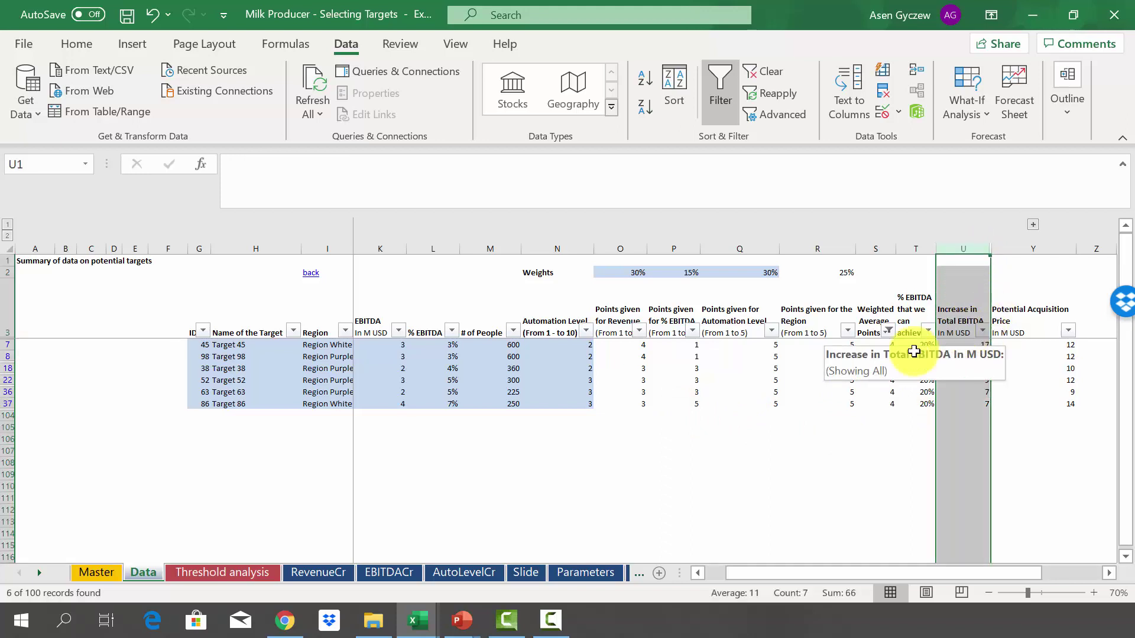
click(873, 245)
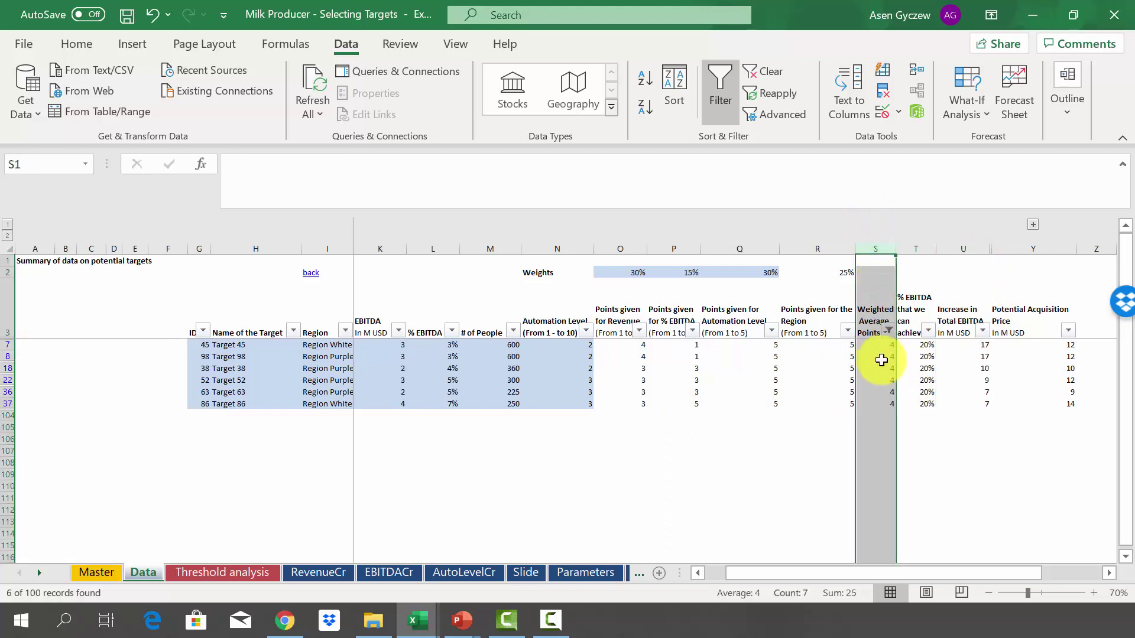
click(900, 357)
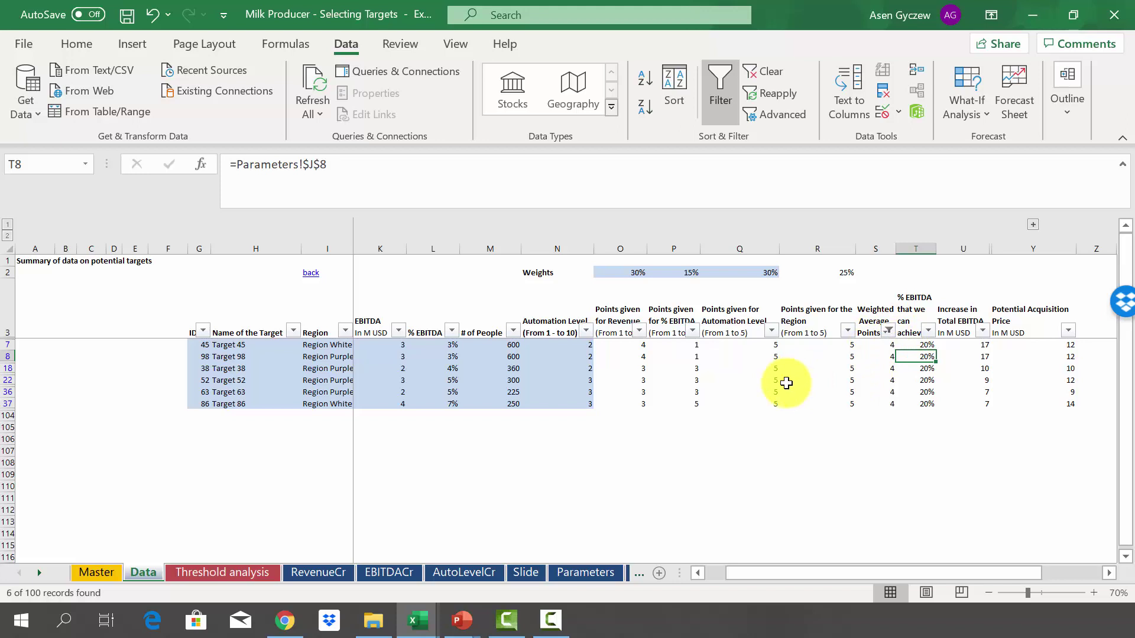
click(793, 431)
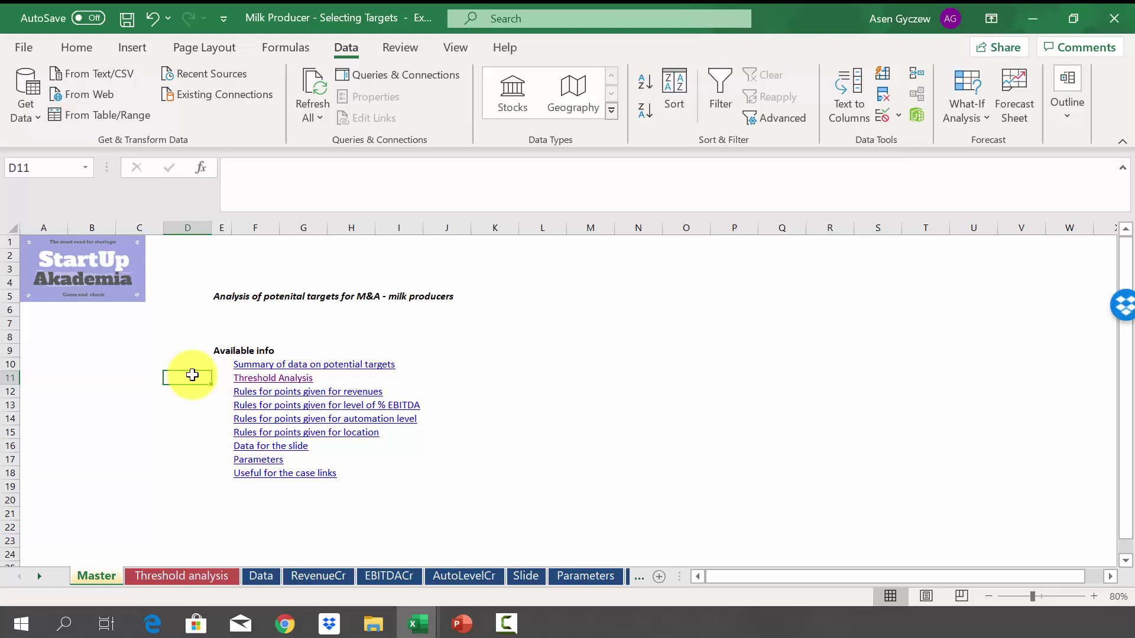
Step: Go to the Threshold Analysis sheet and review the minimal average weighted score and minimal additional EBITDA inputs
click(251, 377)
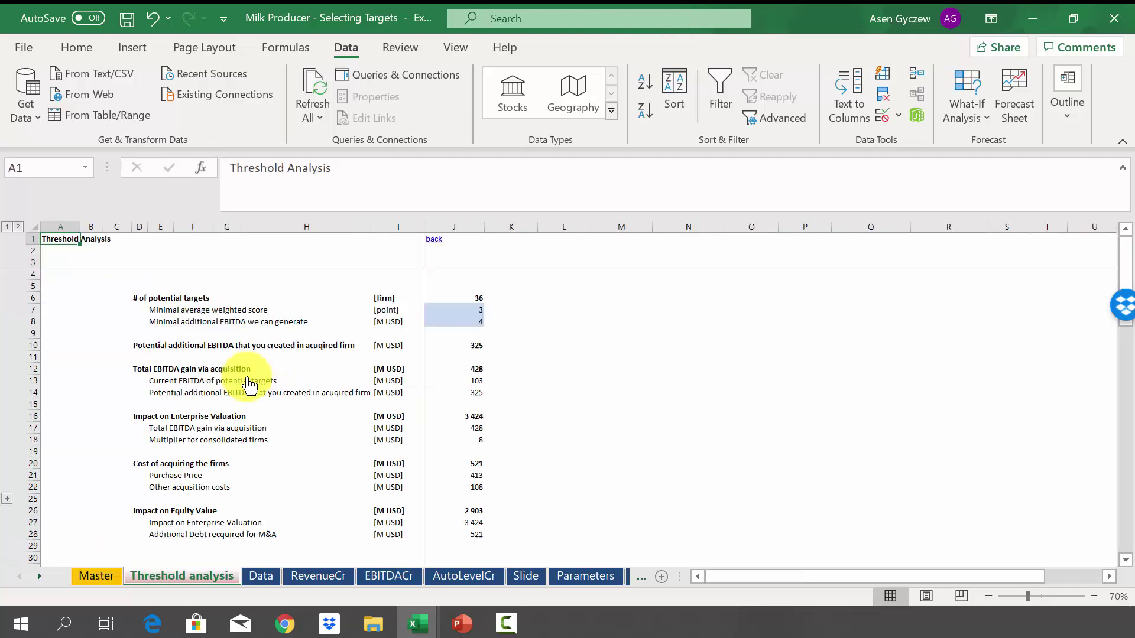
click(186, 322)
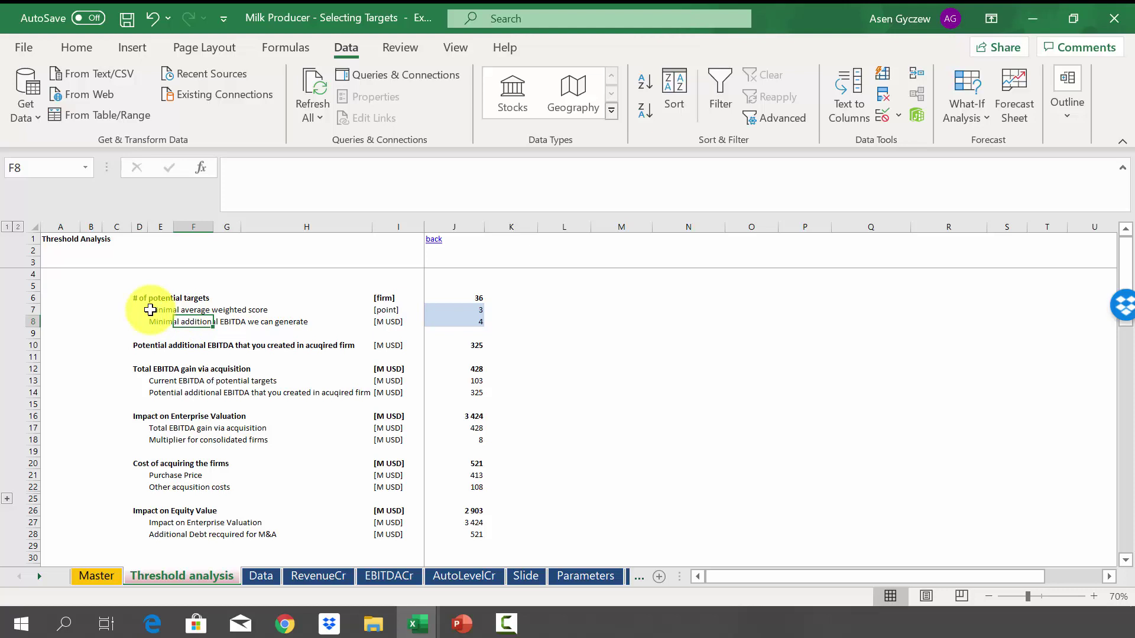
click(33, 310)
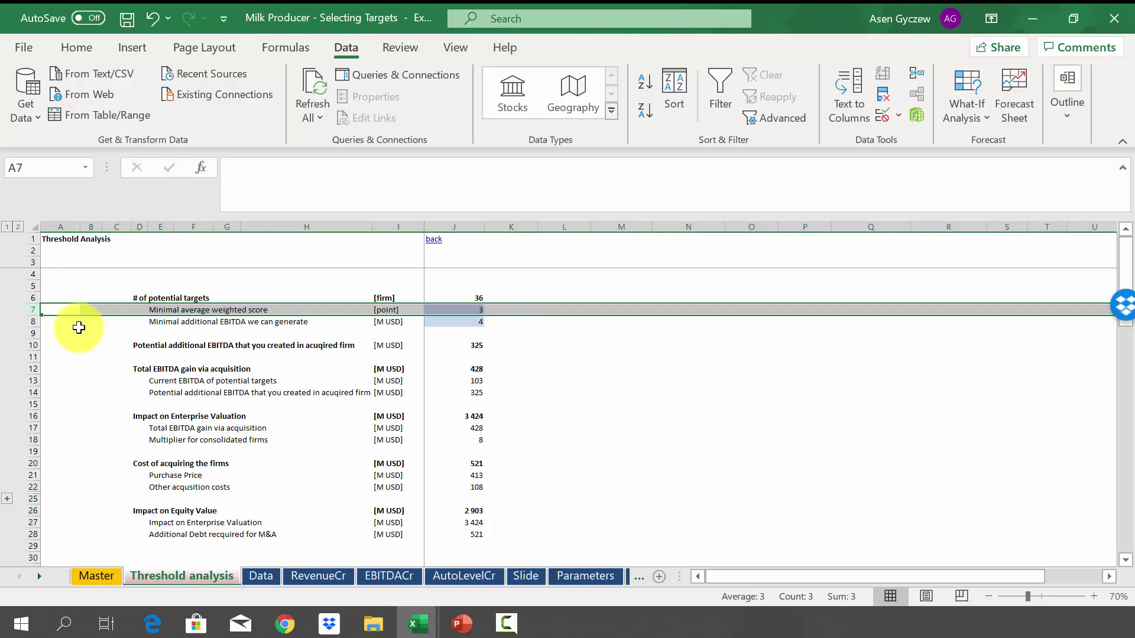
click(32, 321)
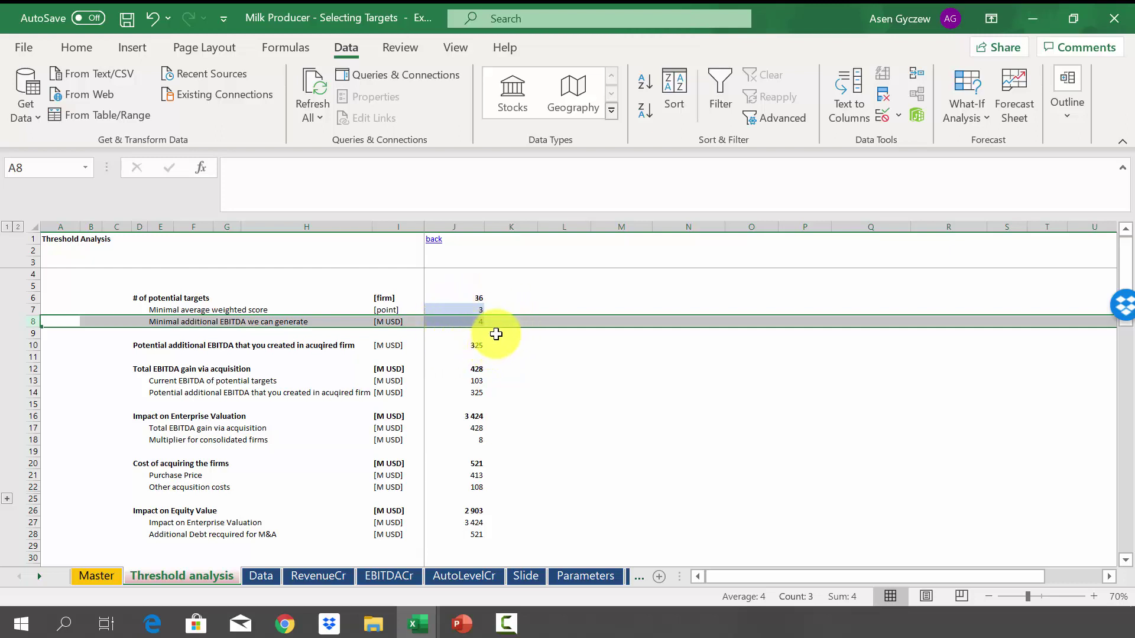
click(201, 309)
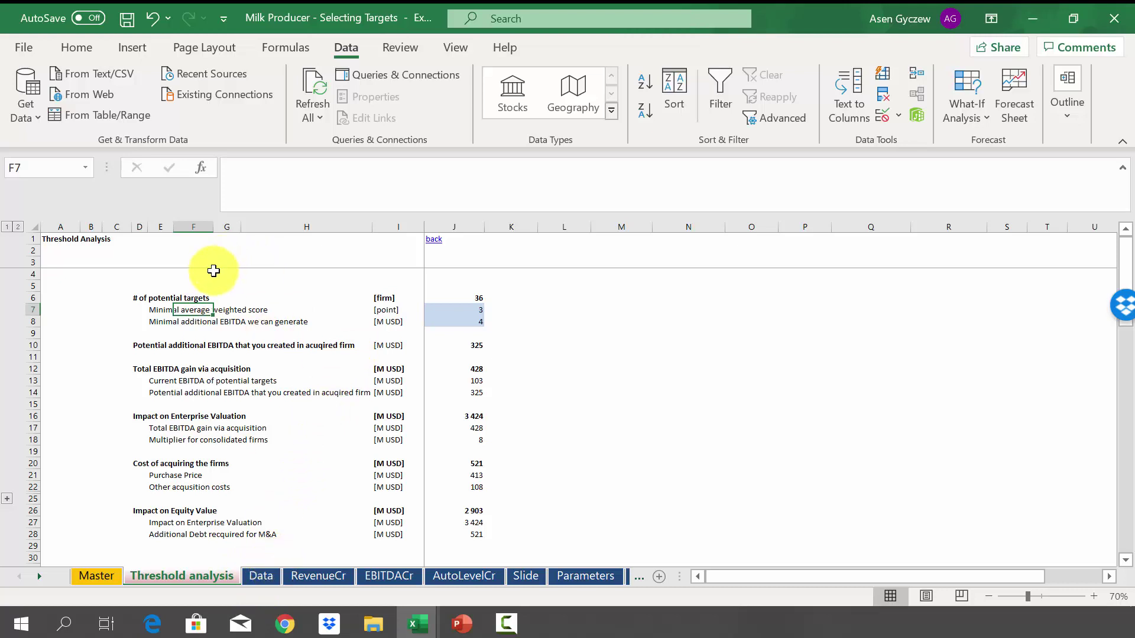
Step: Check how the number of potential targets is counted, and examine the two threshold rows beneath it
click(24, 298)
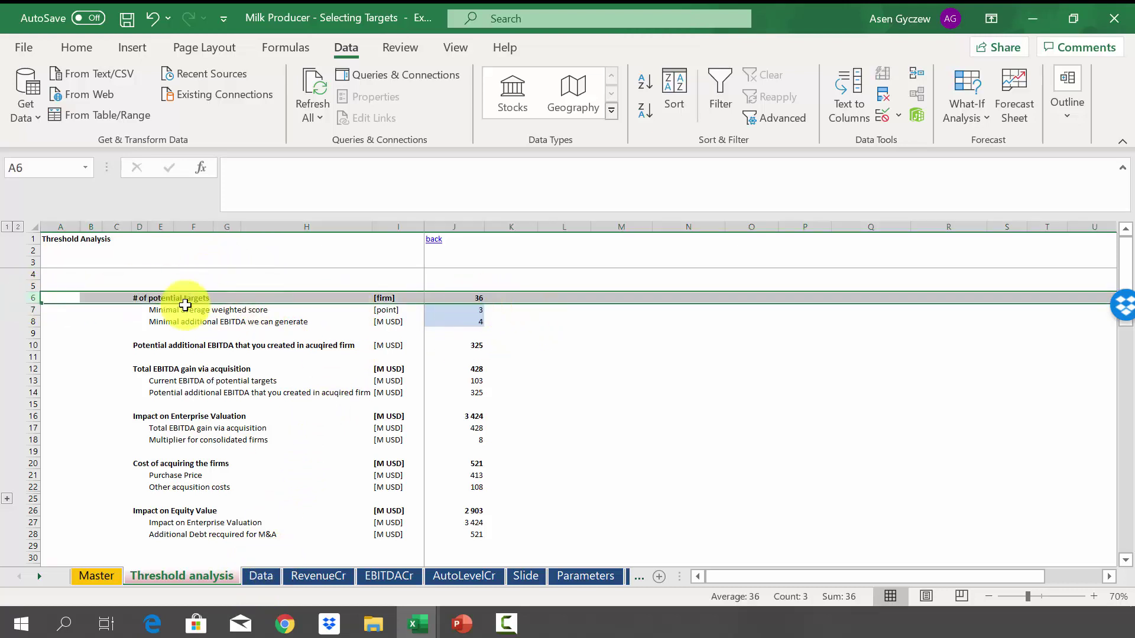
click(31, 310)
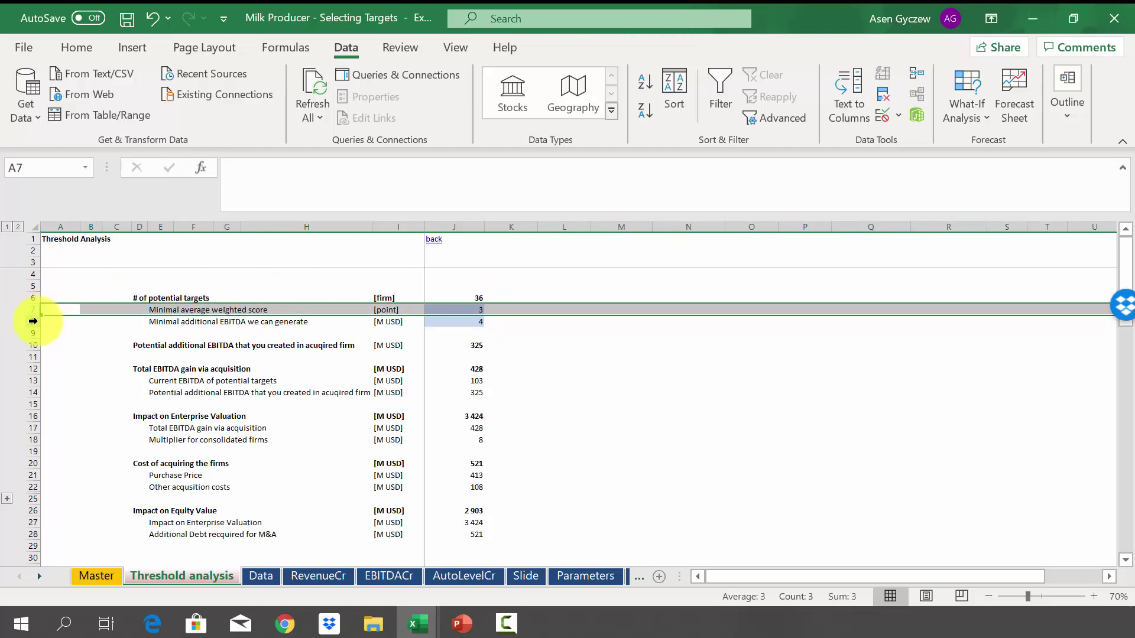
click(28, 321)
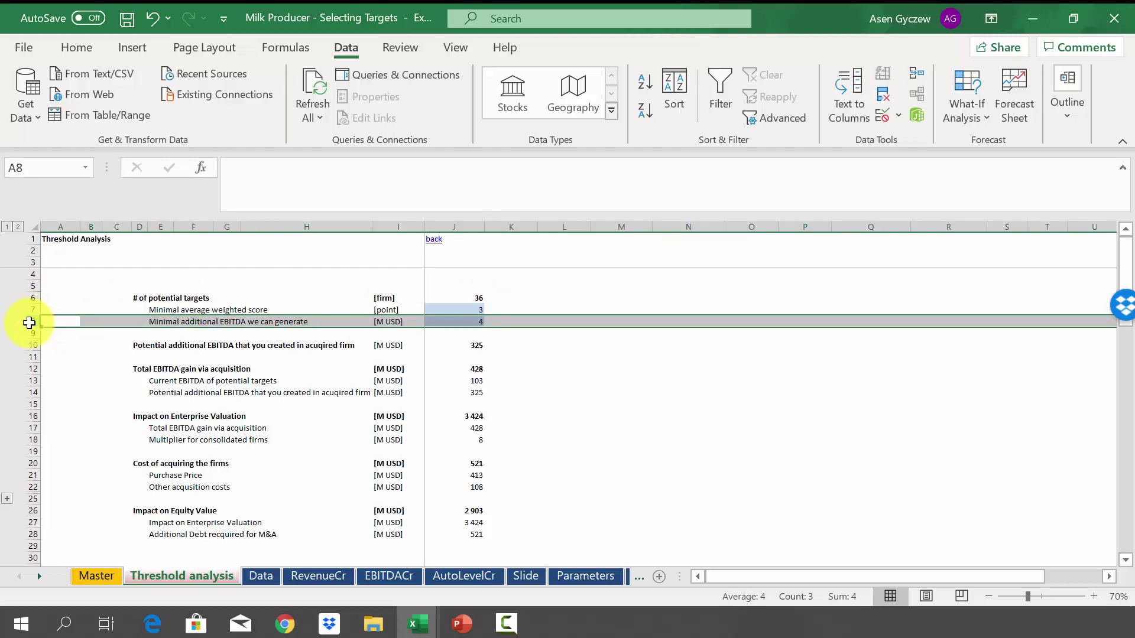
click(463, 295)
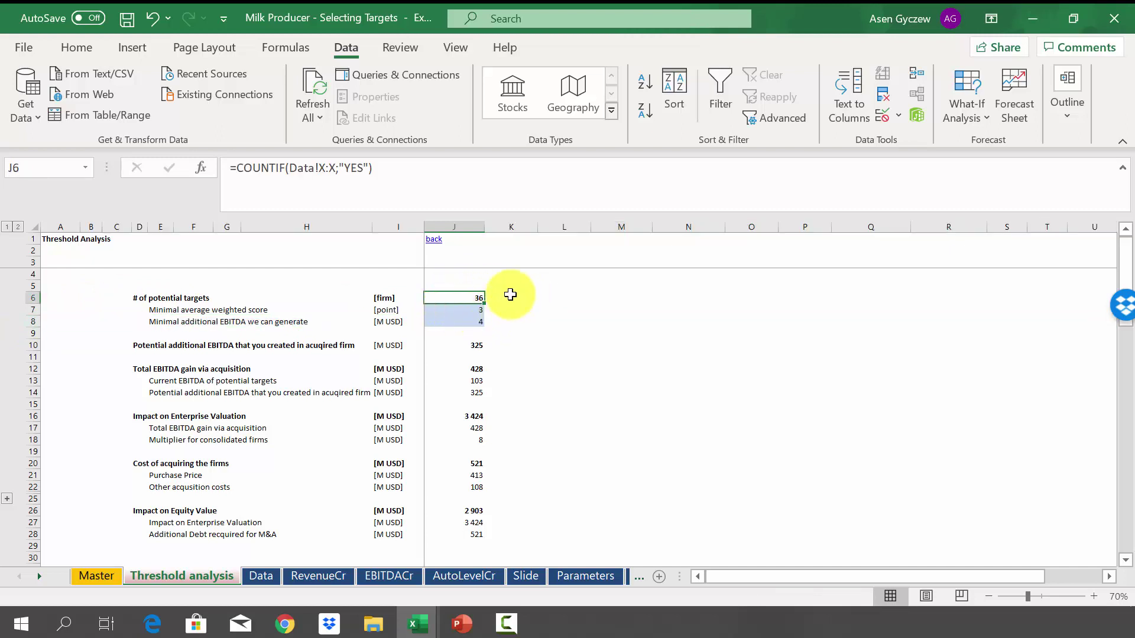
click(473, 308)
click(27, 312)
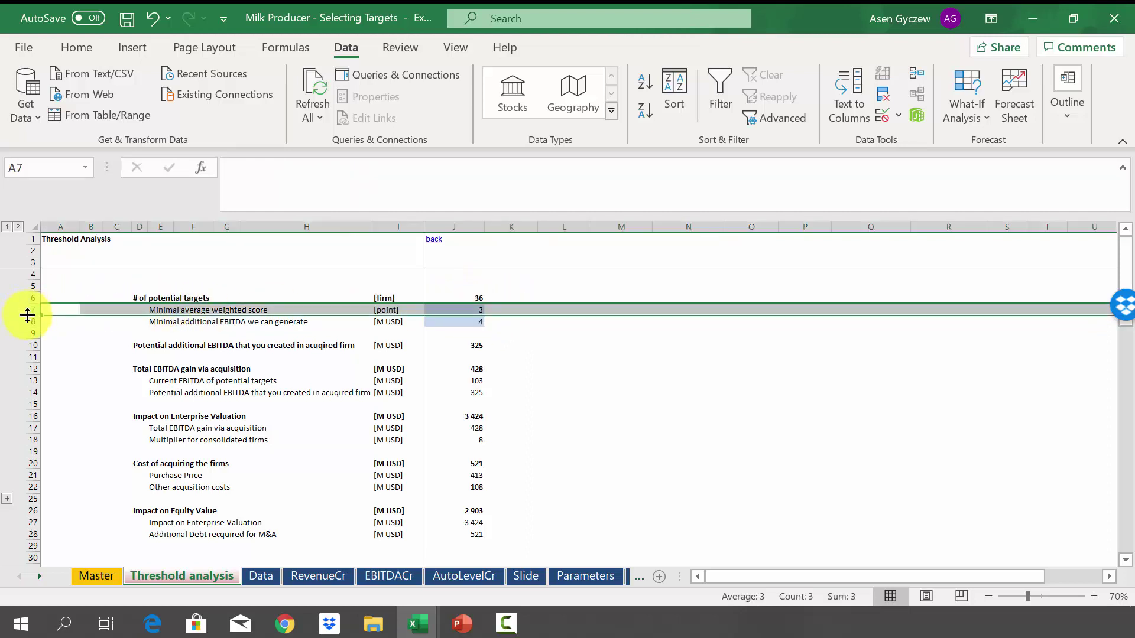
click(27, 320)
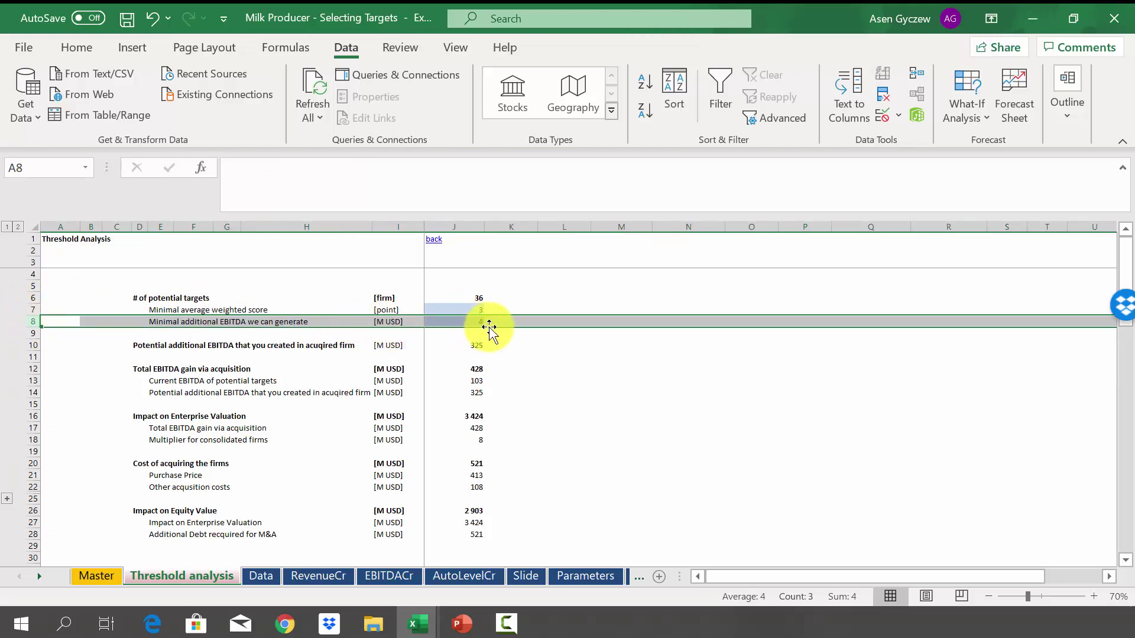
Step: Examine the potential additional EBITDA formula and the Total EBITDA gain via acquisition with its two component rows
click(435, 344)
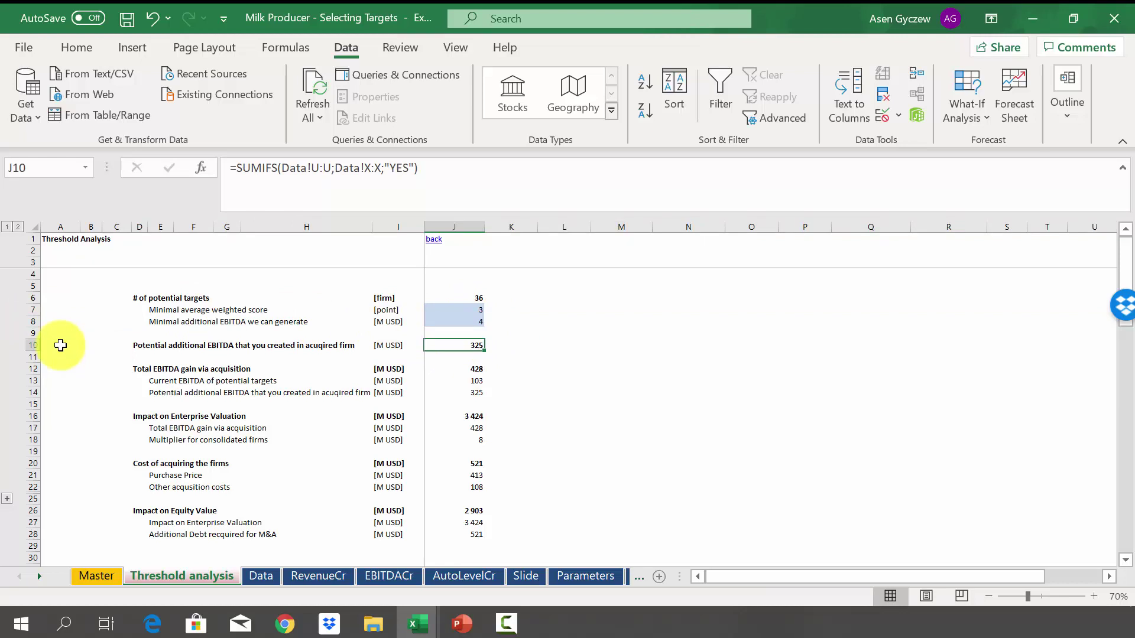
click(35, 345)
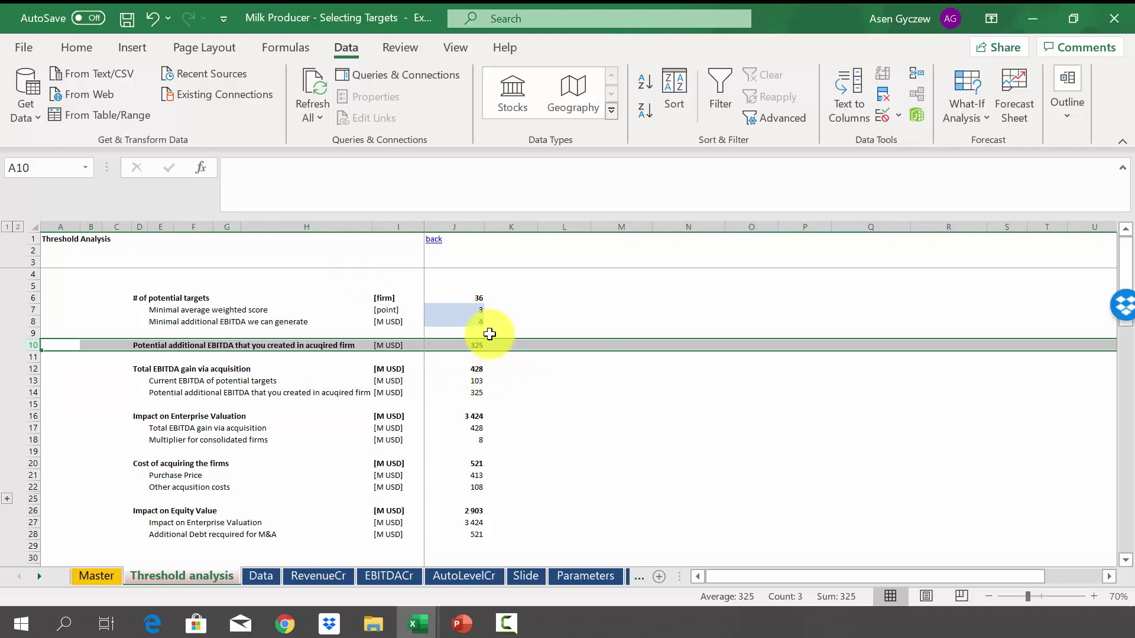
click(458, 369)
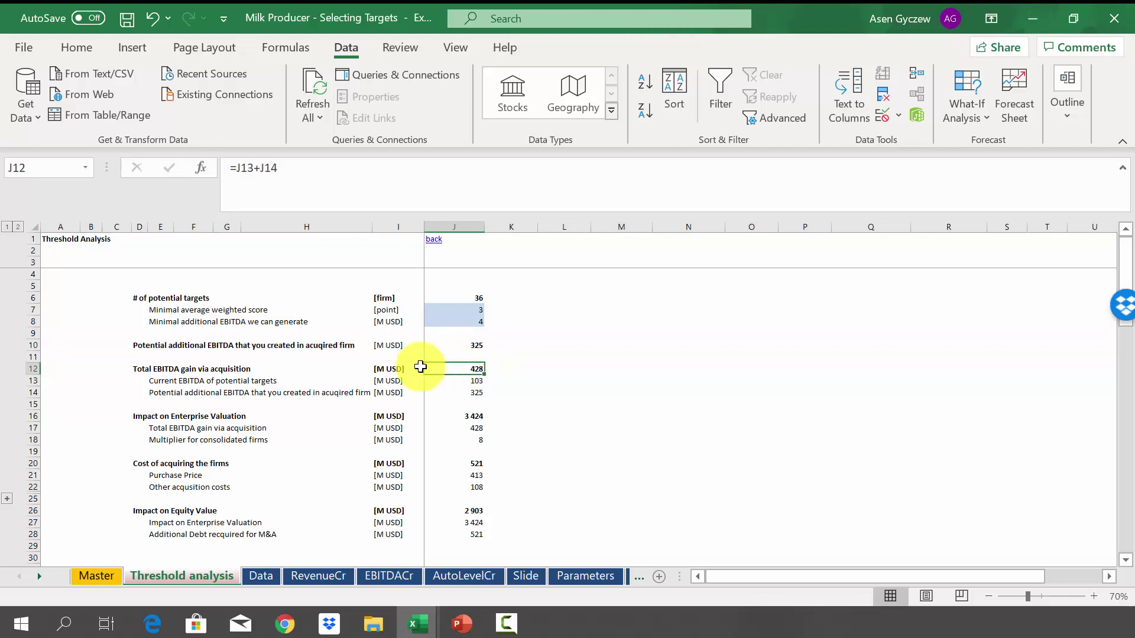
click(29, 368)
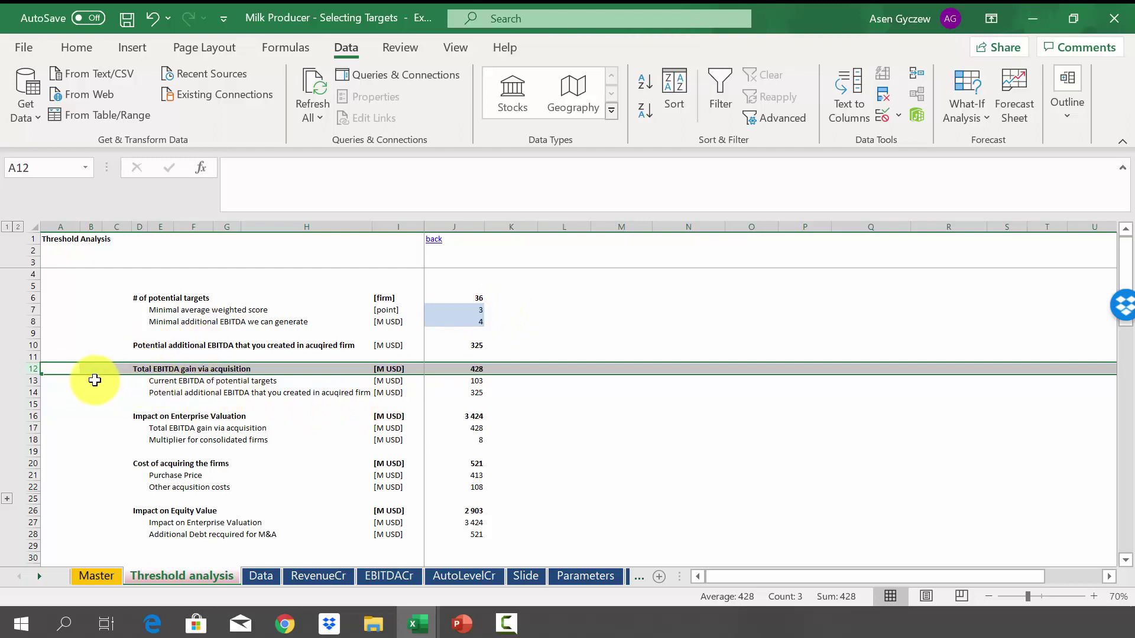
click(35, 391)
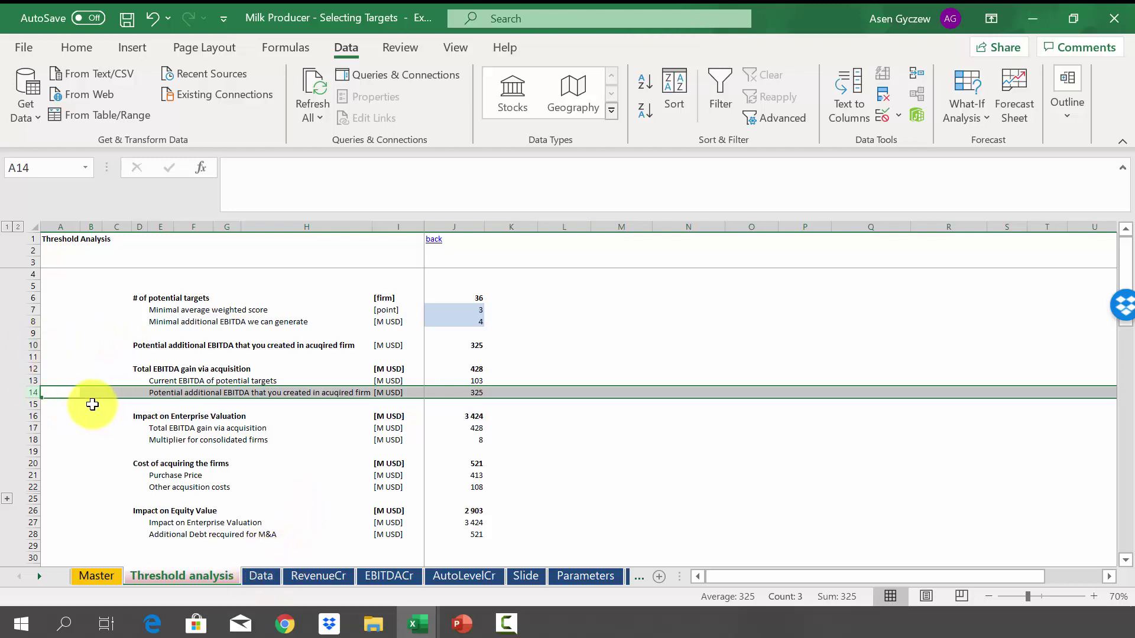
click(33, 381)
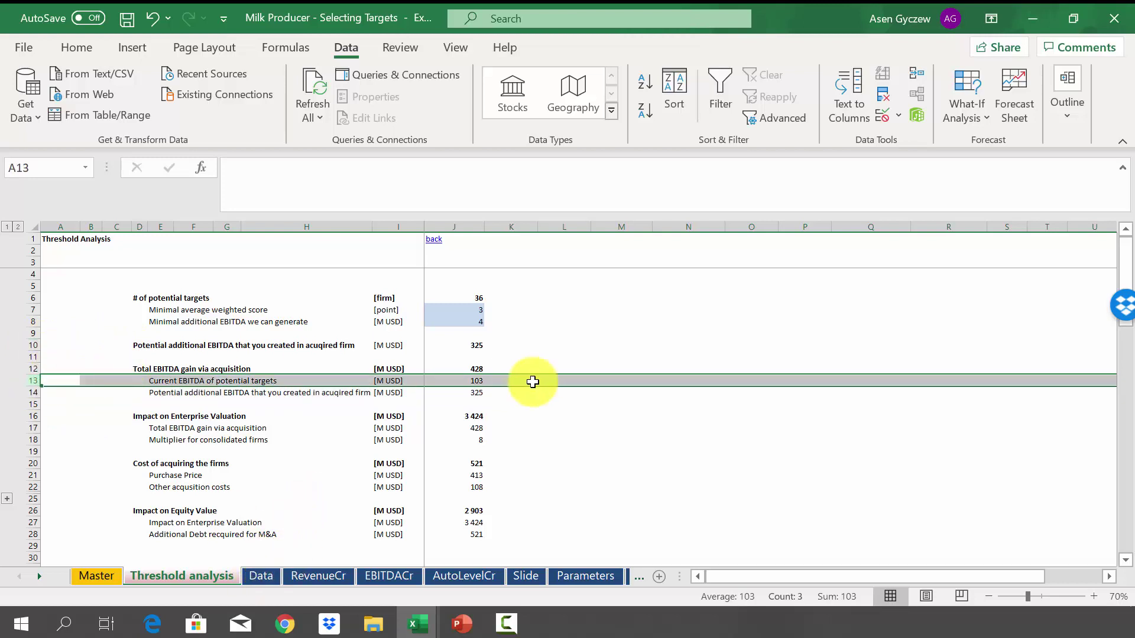
Step: Examine Impact on Enterprise Valuation, its formula, and the EBITDA gain and consolidated-firm multiplier rows behind it
click(32, 415)
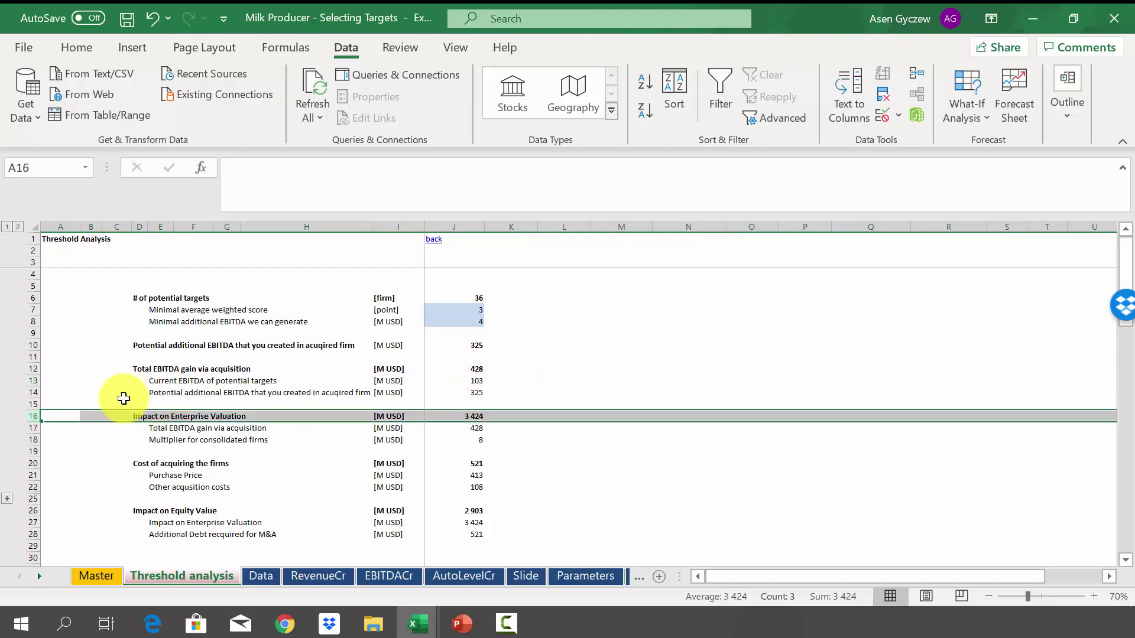
click(34, 427)
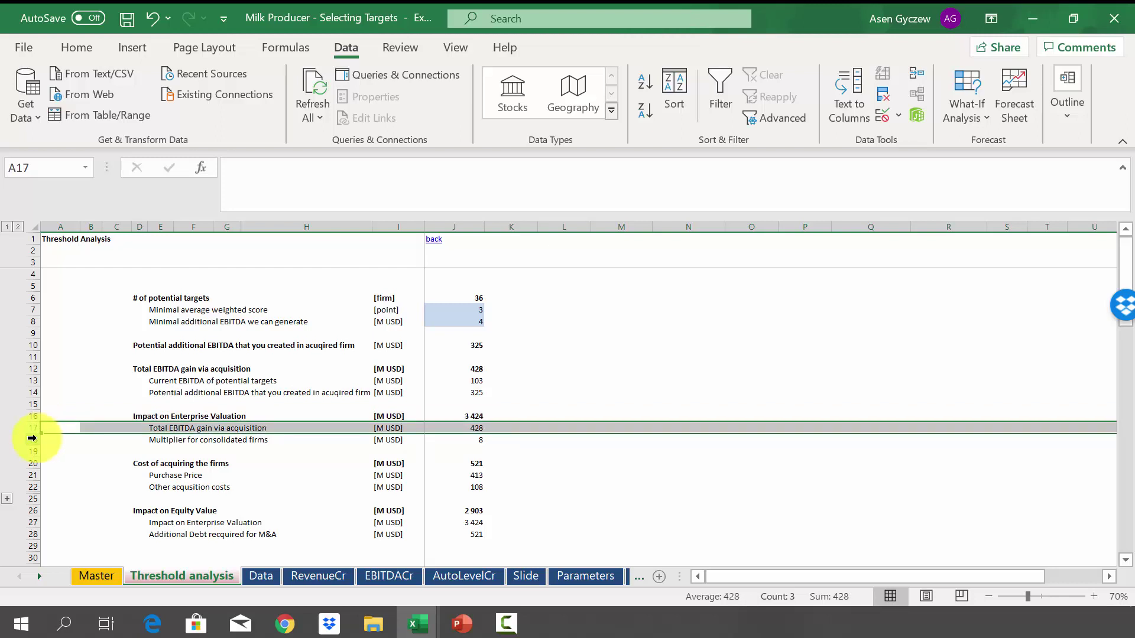
click(33, 440)
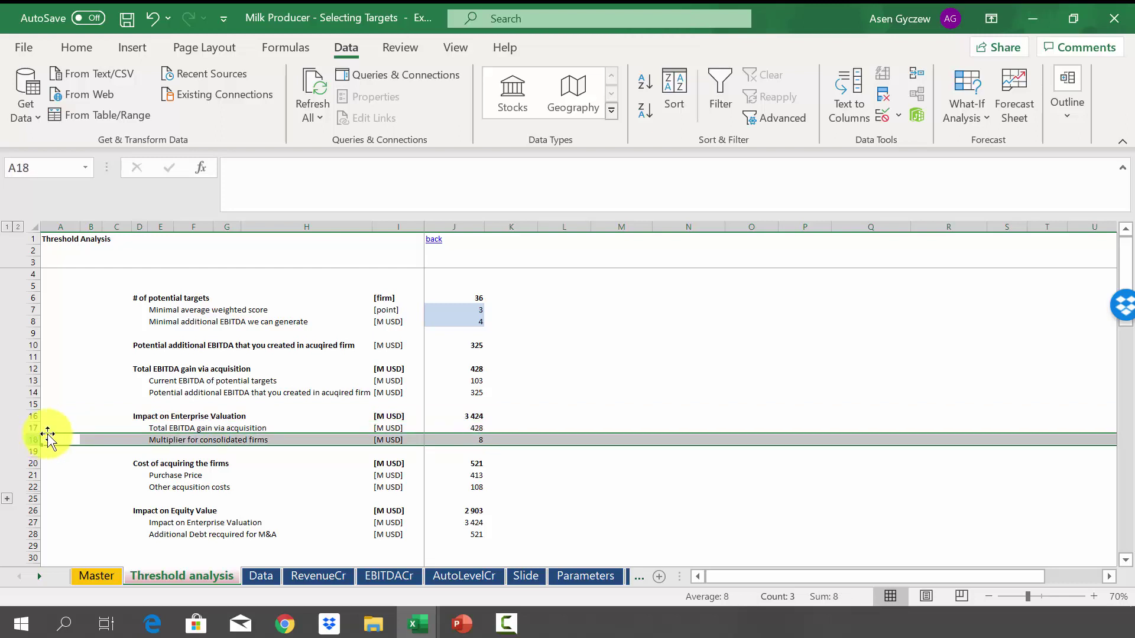
click(29, 427)
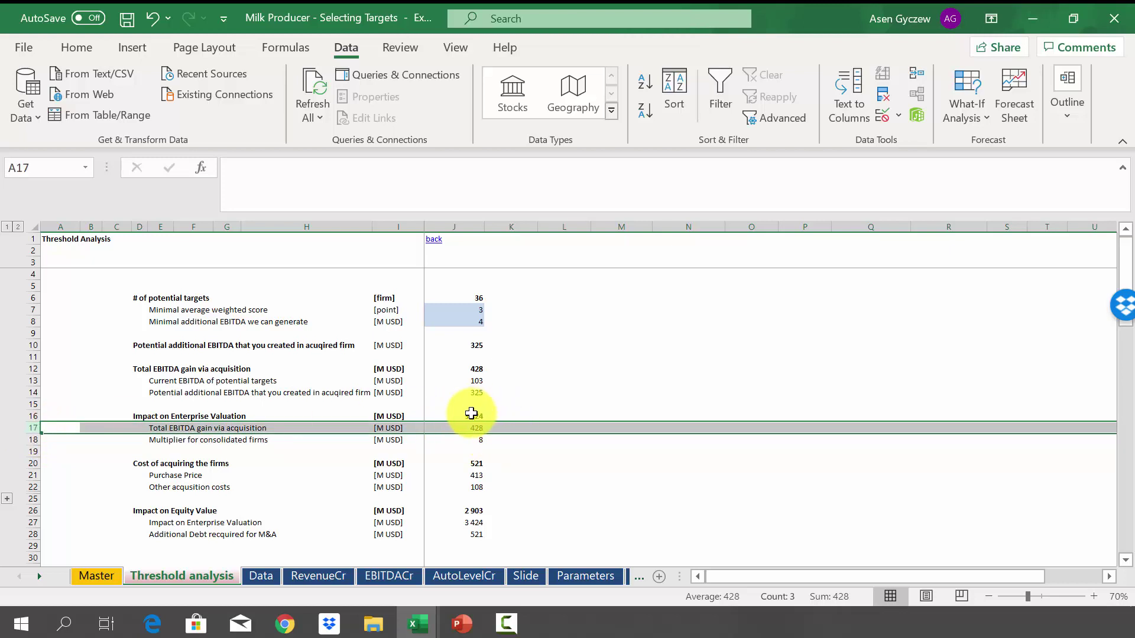
click(20, 439)
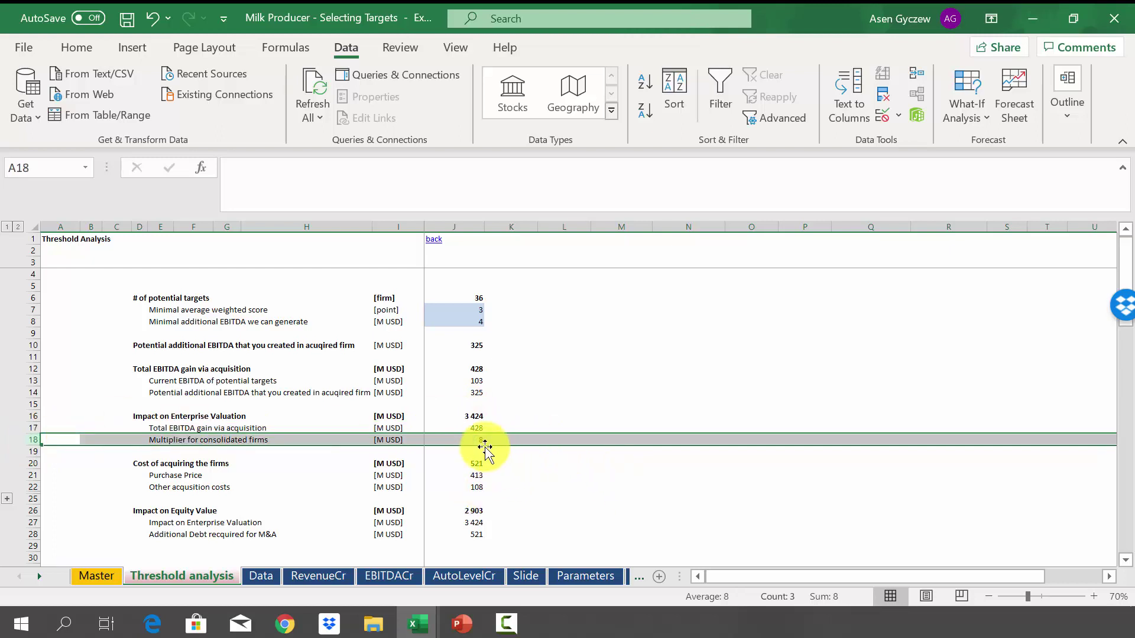
click(452, 416)
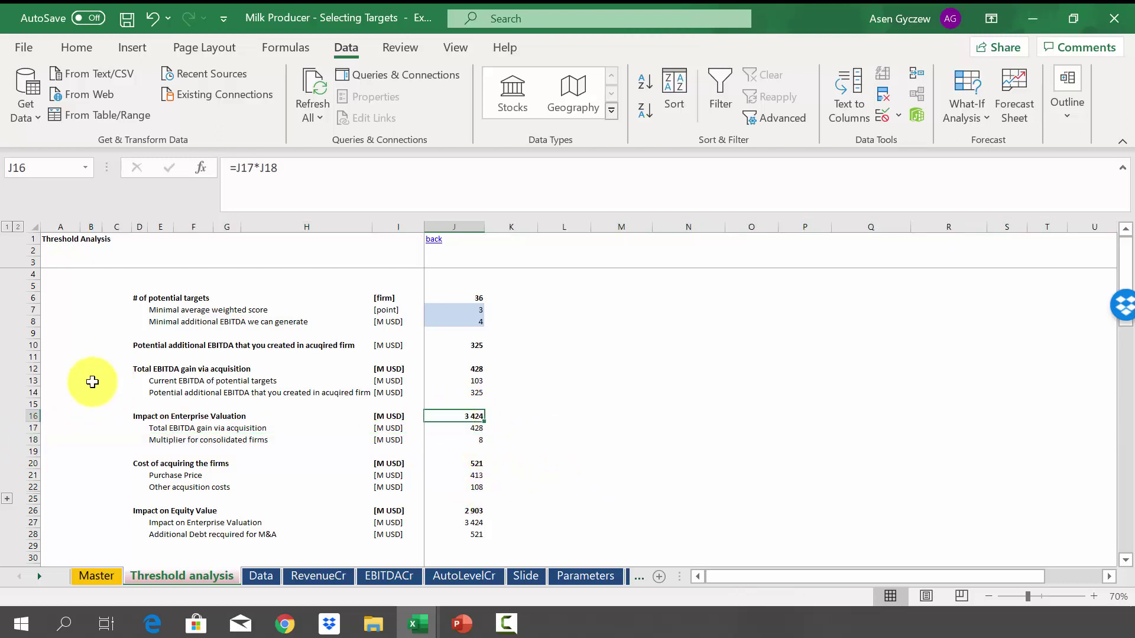
click(33, 416)
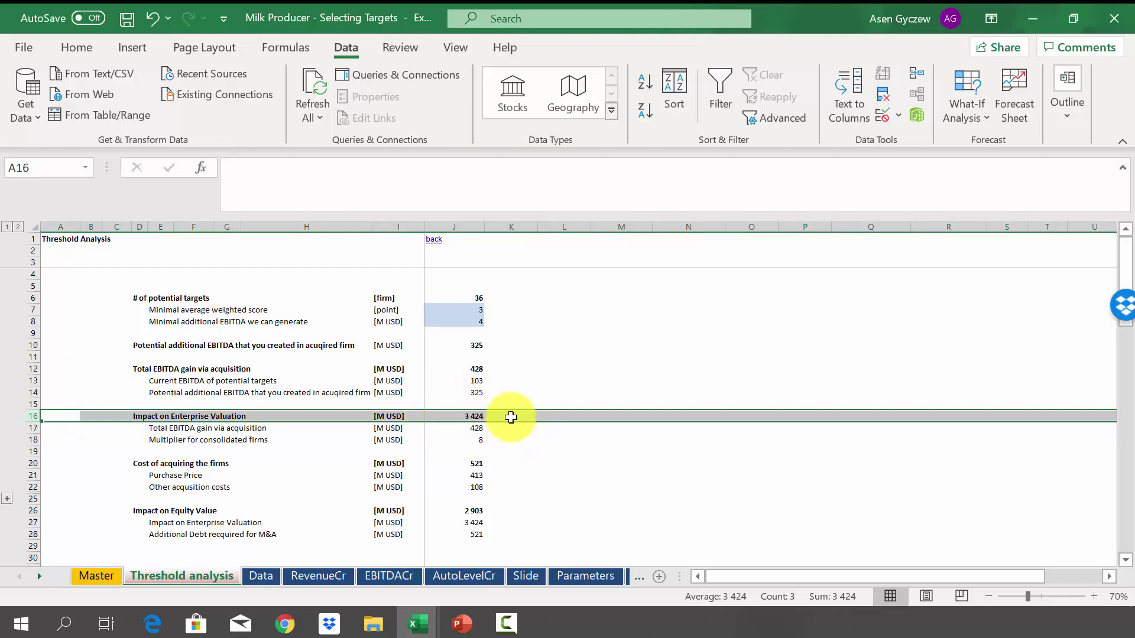
Step: Examine the Cost of acquiring the firms, its Purchase Price and other acquisition costs rows, and its formula
click(341, 460)
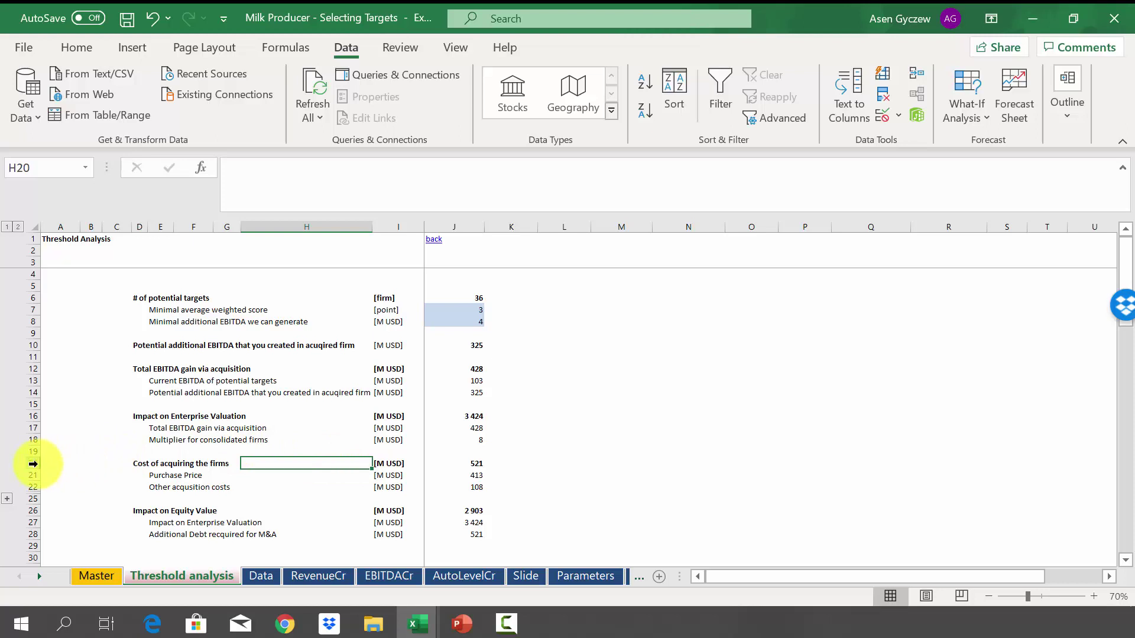
click(33, 464)
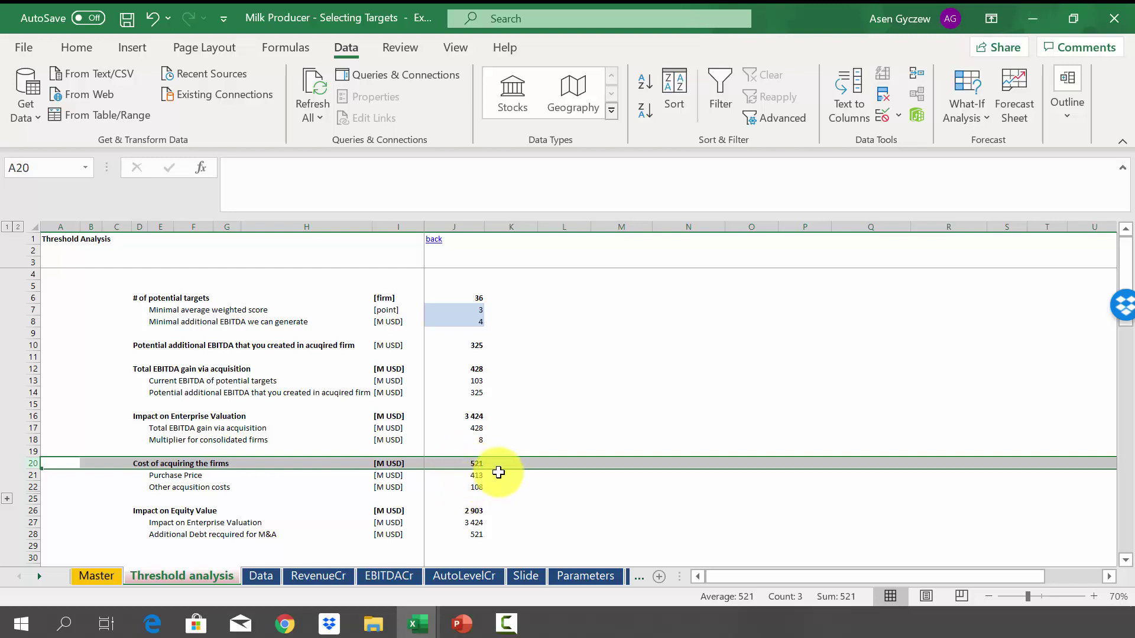
click(29, 475)
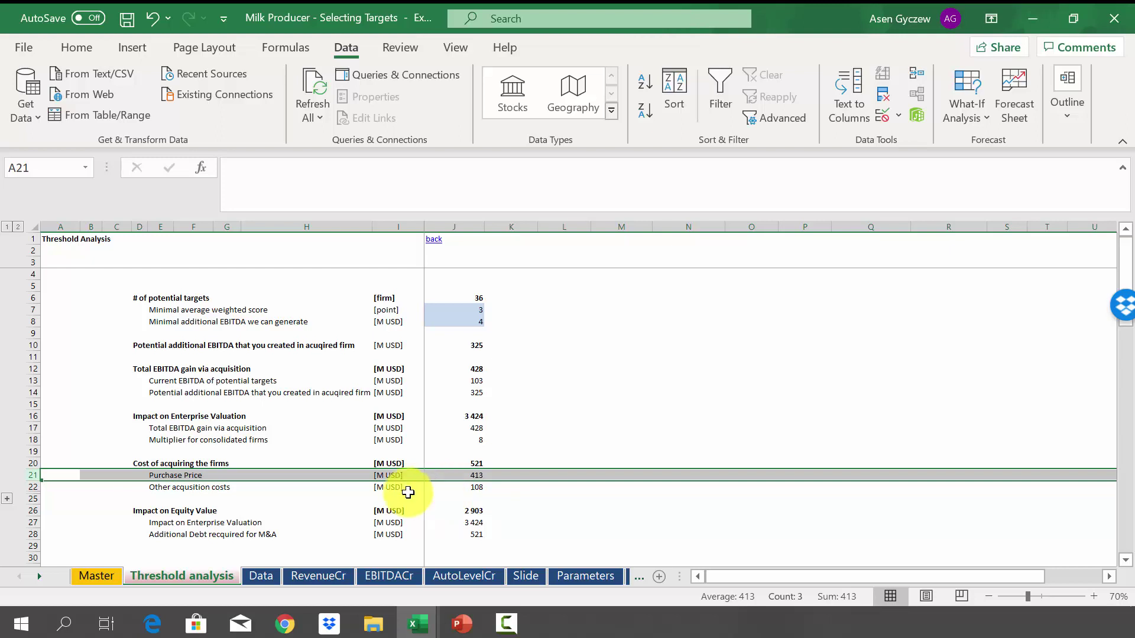
click(27, 484)
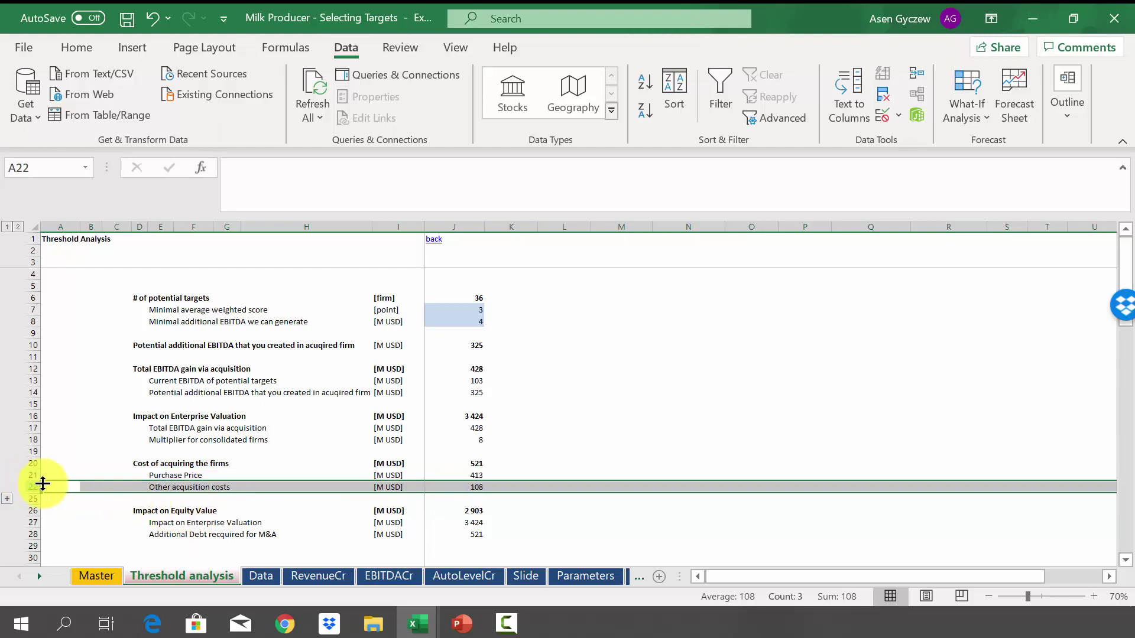
click(456, 462)
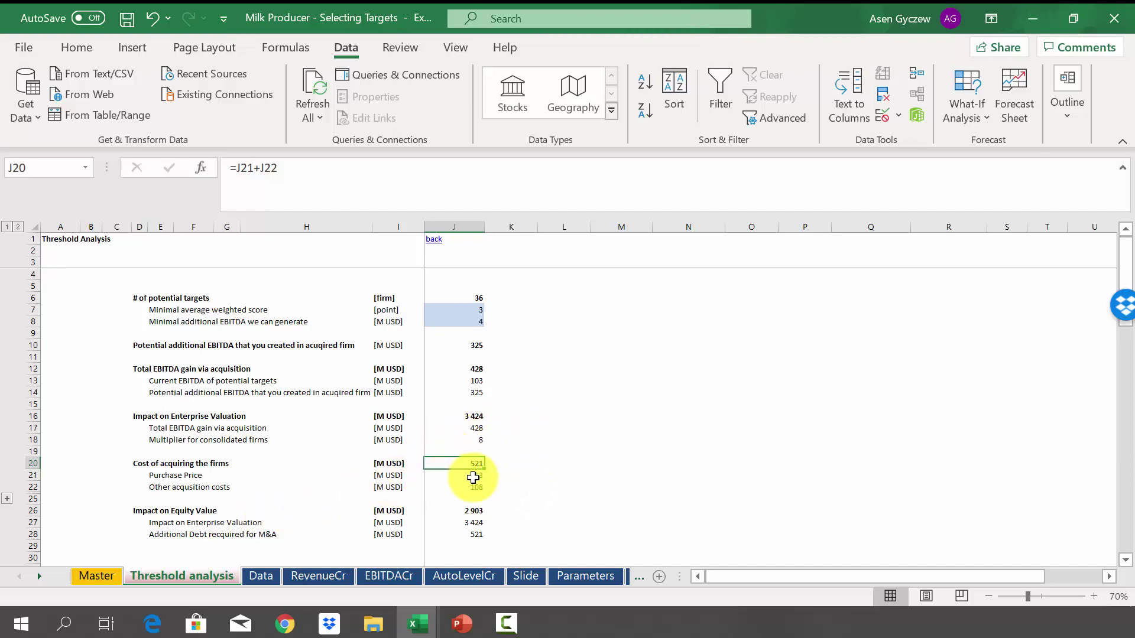
Step: Examine Impact on Equity Value, its formula, and how its two component rows relate to the enterprise valuation and acquisition cost rows above
click(22, 510)
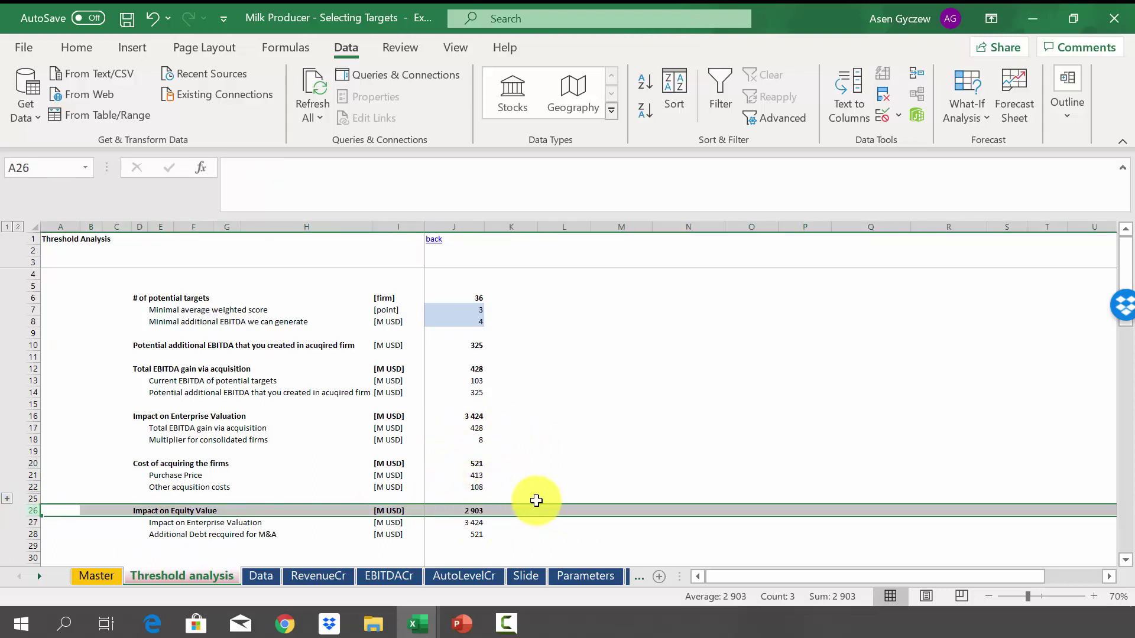
click(34, 524)
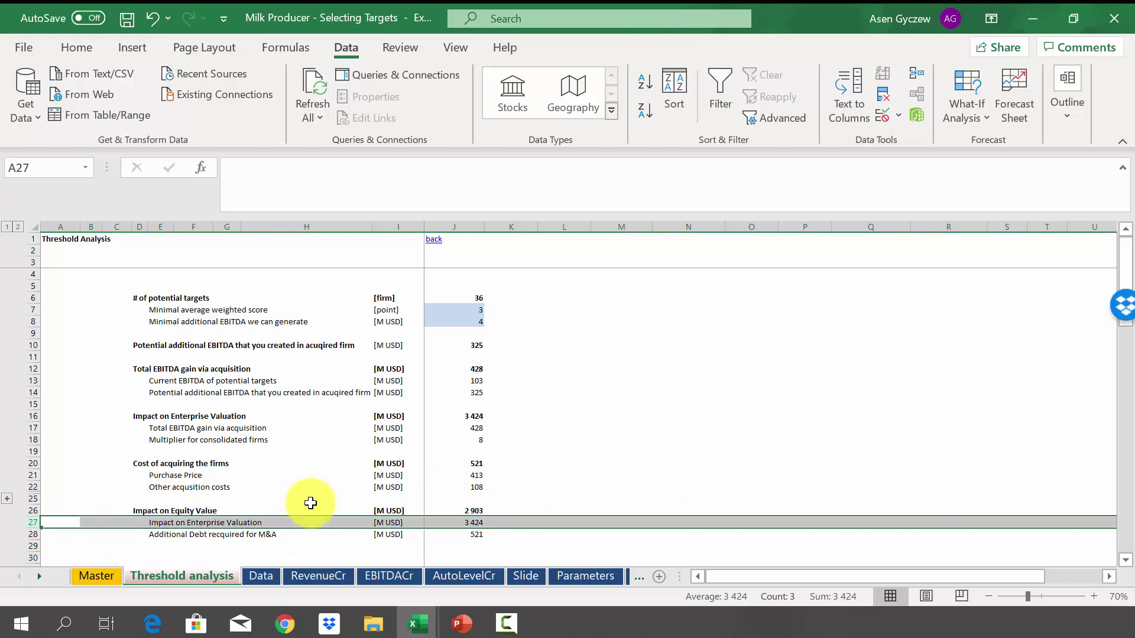
click(33, 416)
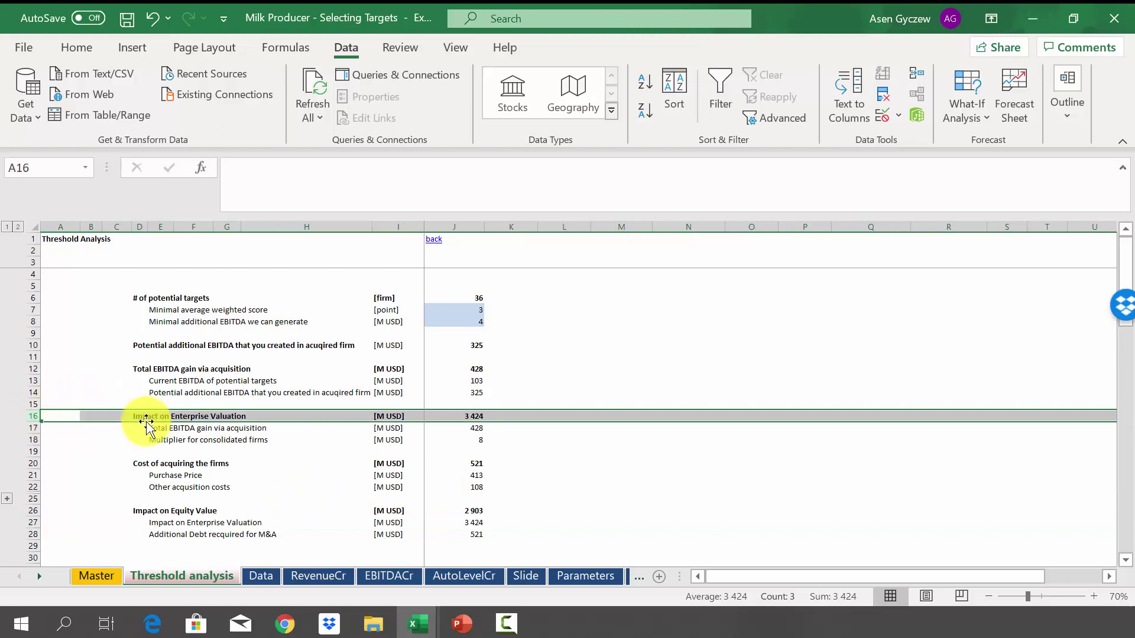
click(33, 534)
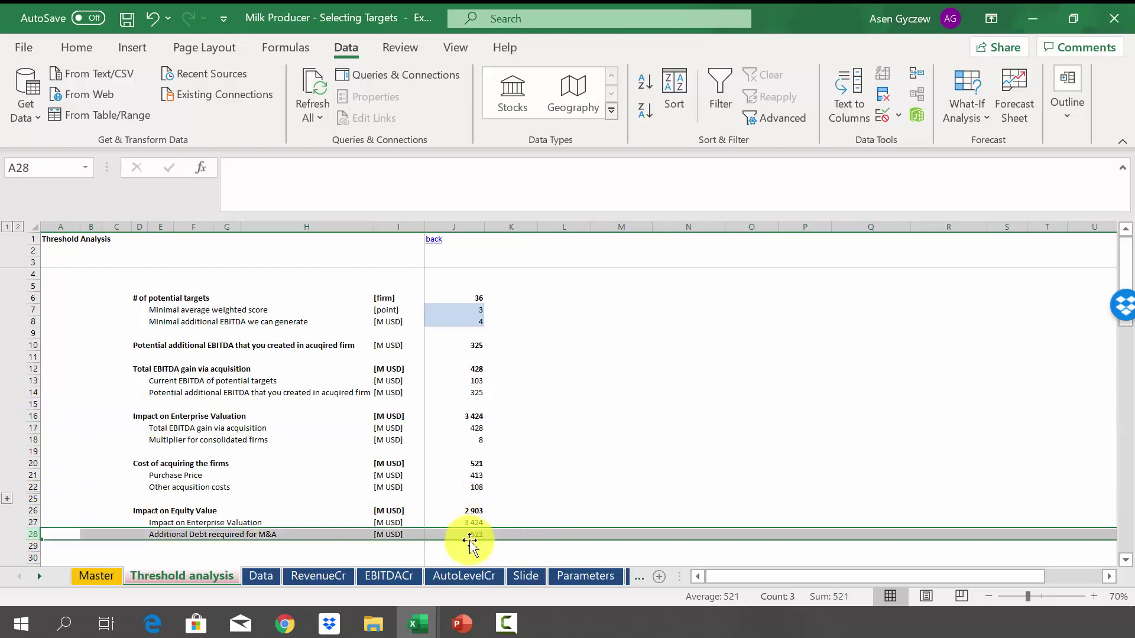
click(33, 463)
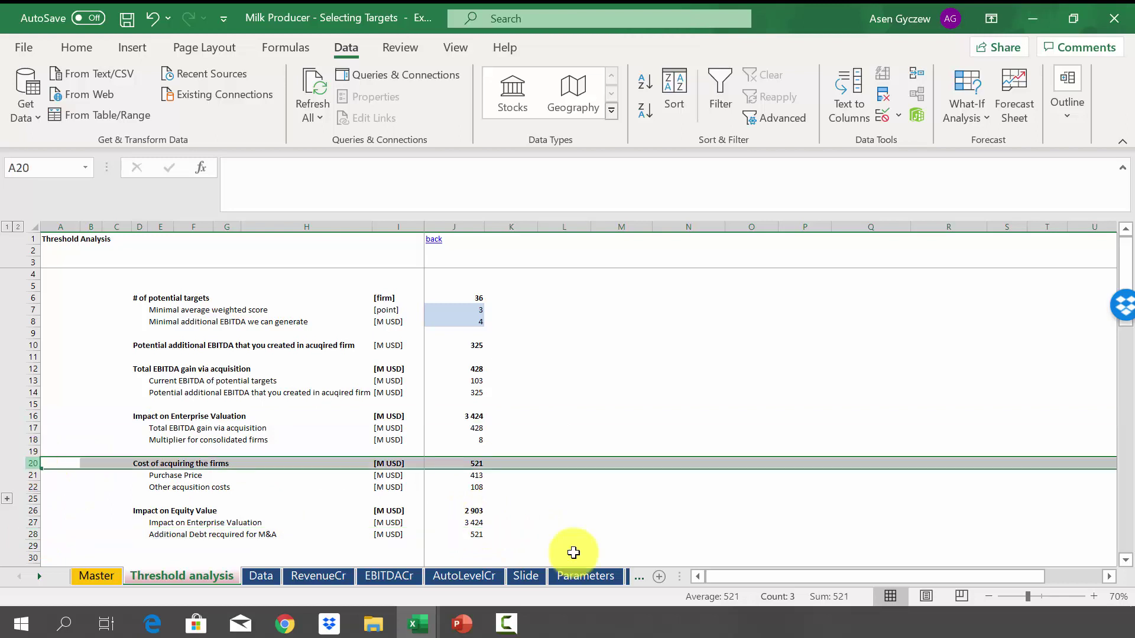
click(451, 511)
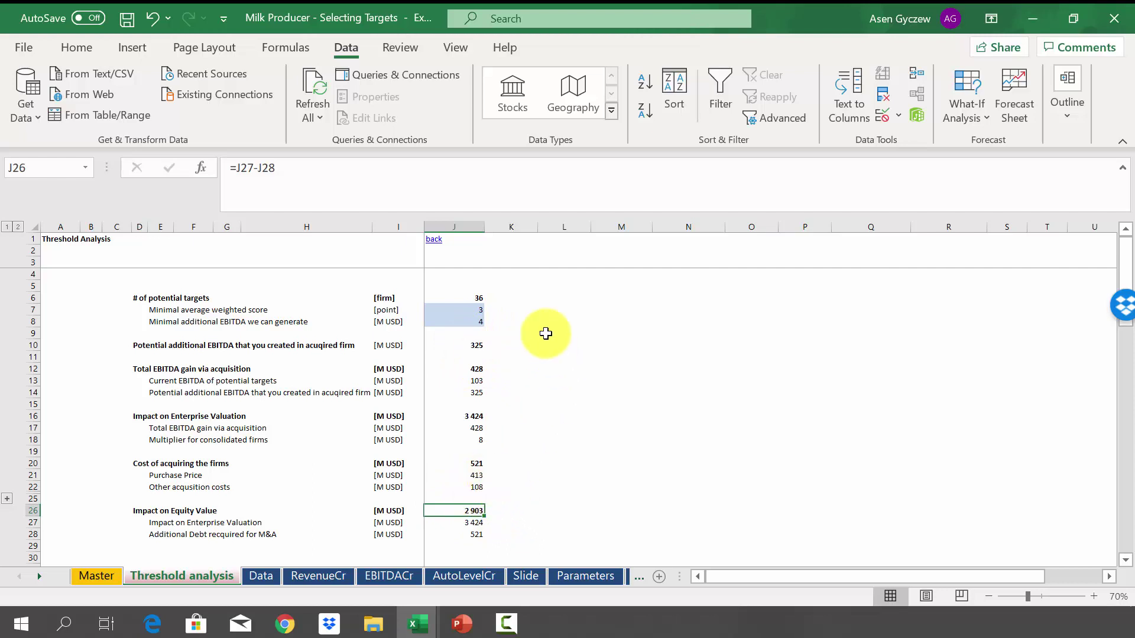
Step: Set the minimal average weighted score threshold to 4 points
click(471, 314)
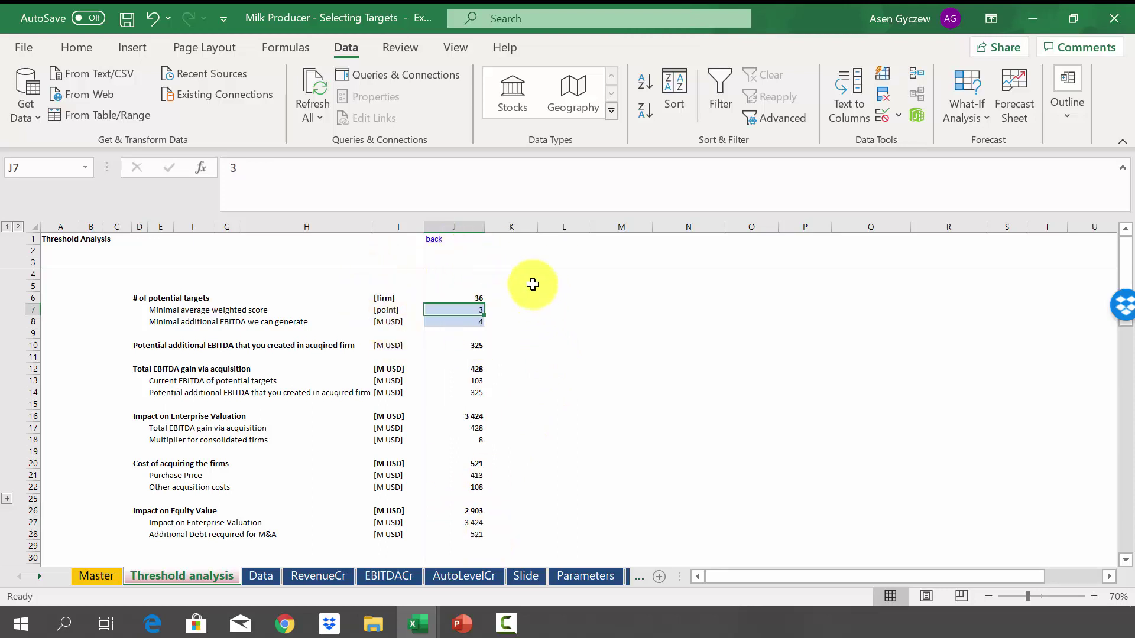
text(4)
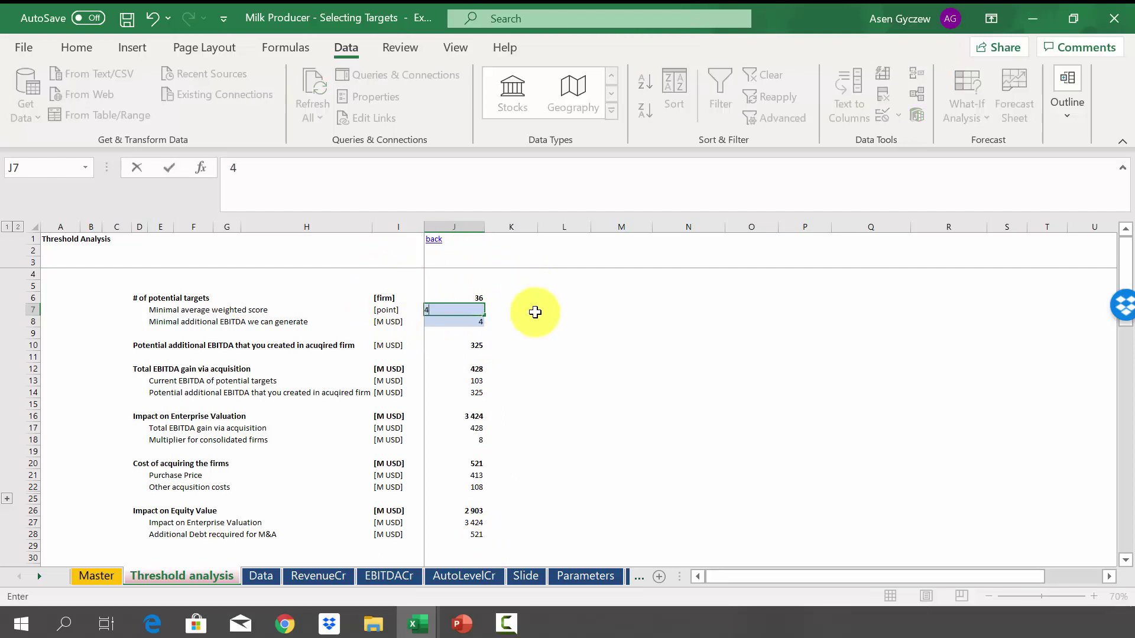
click(540, 359)
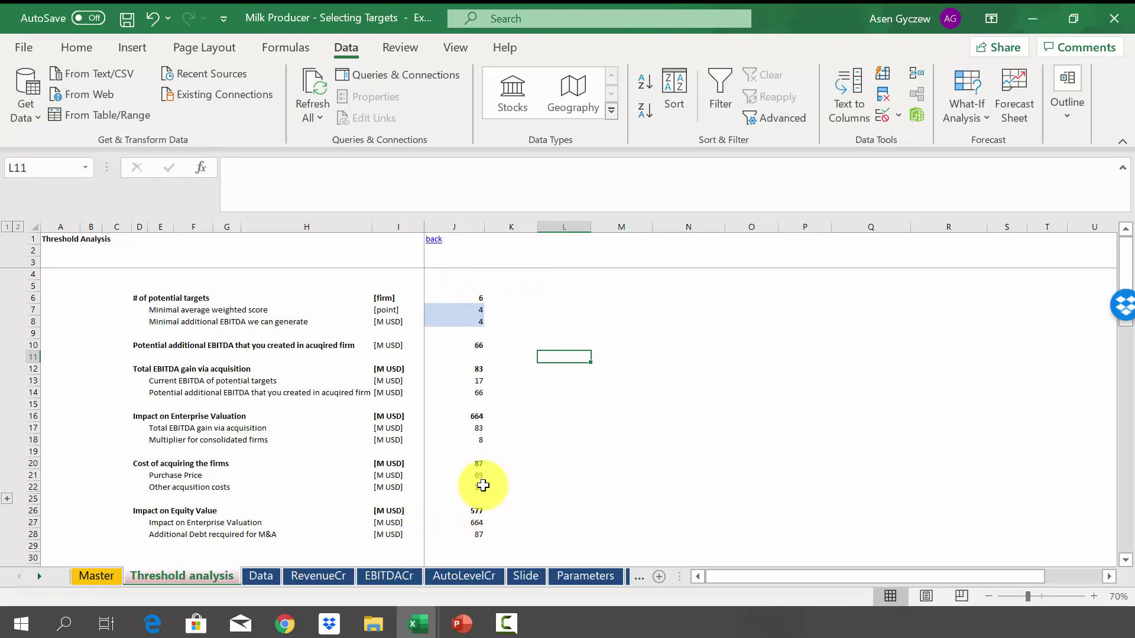
Step: Review the two threshold rows for score and additional EBITDA against the recalculated Impact on Equity Value row
click(34, 310)
click(34, 322)
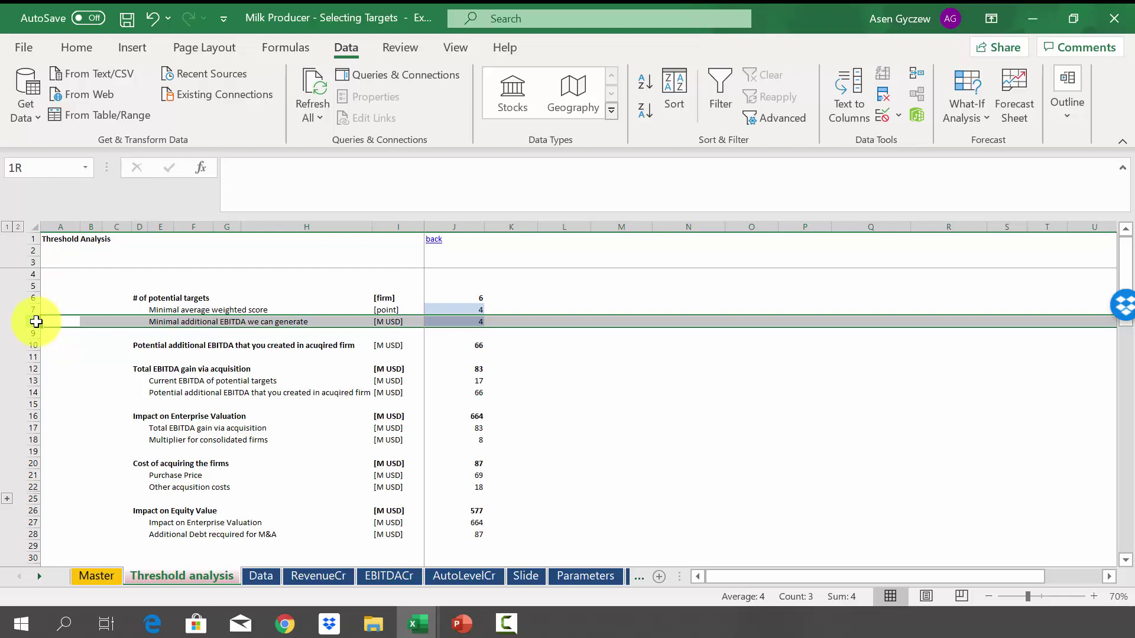
click(467, 287)
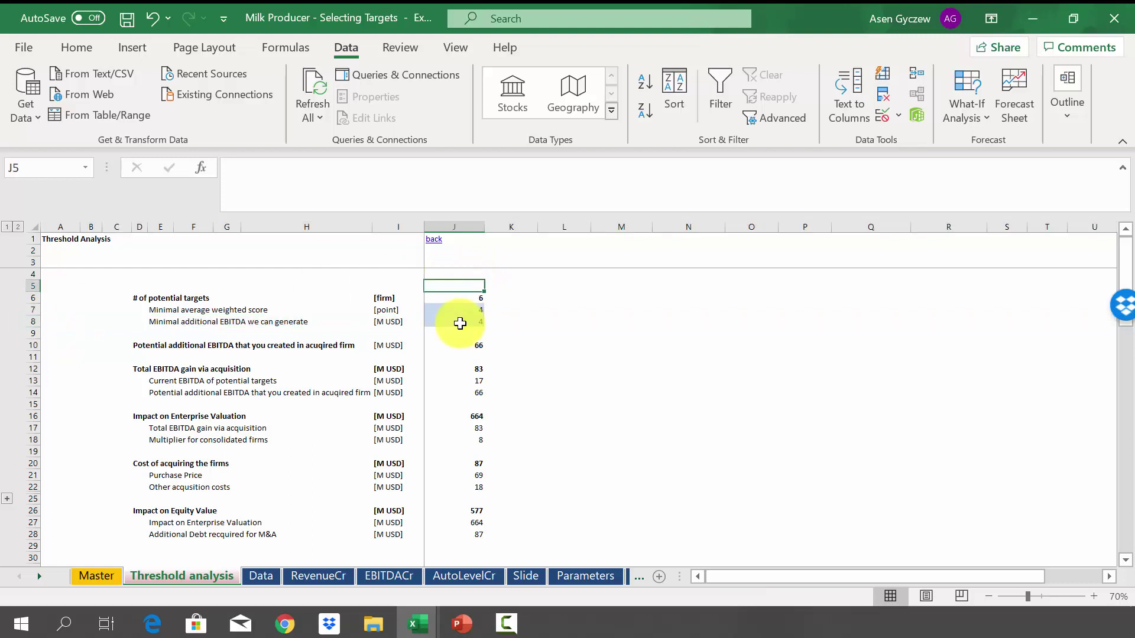
click(25, 512)
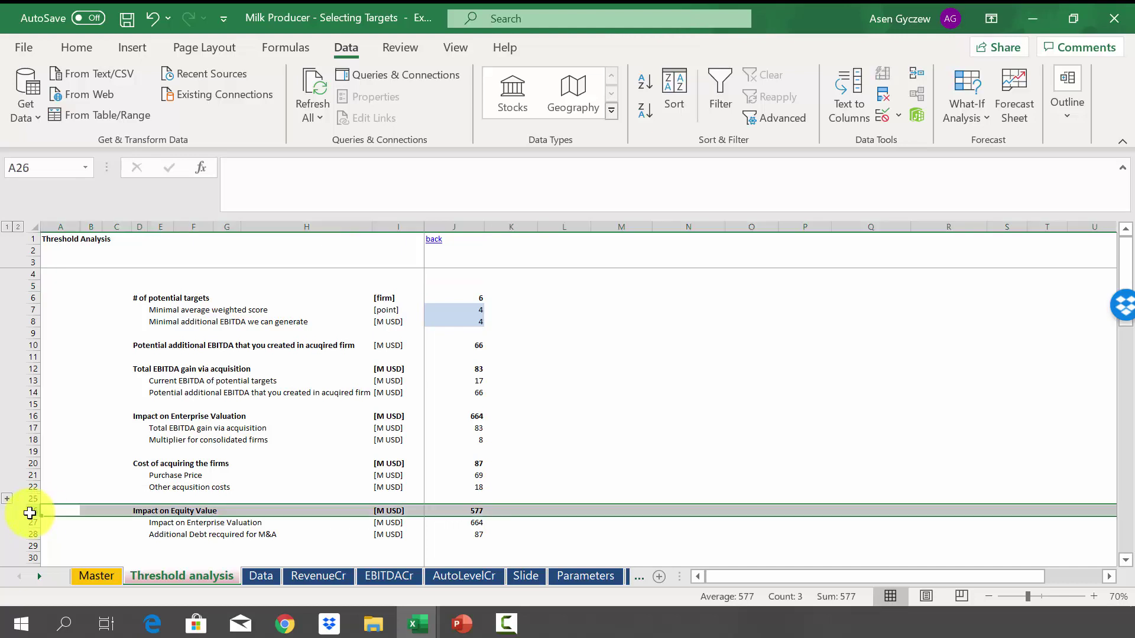
click(512, 391)
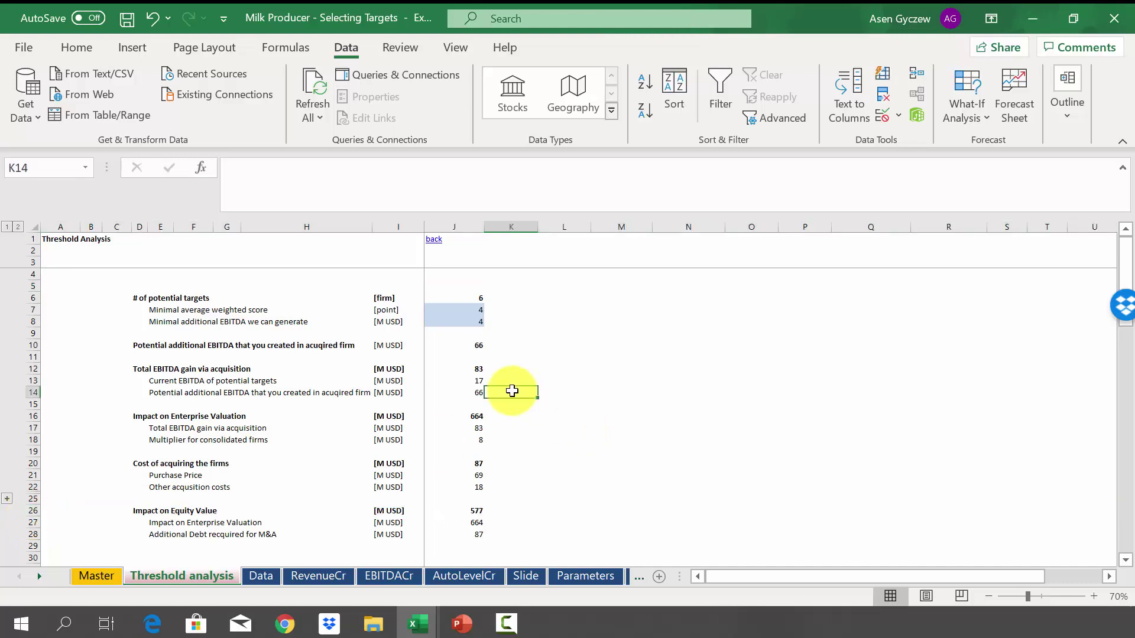